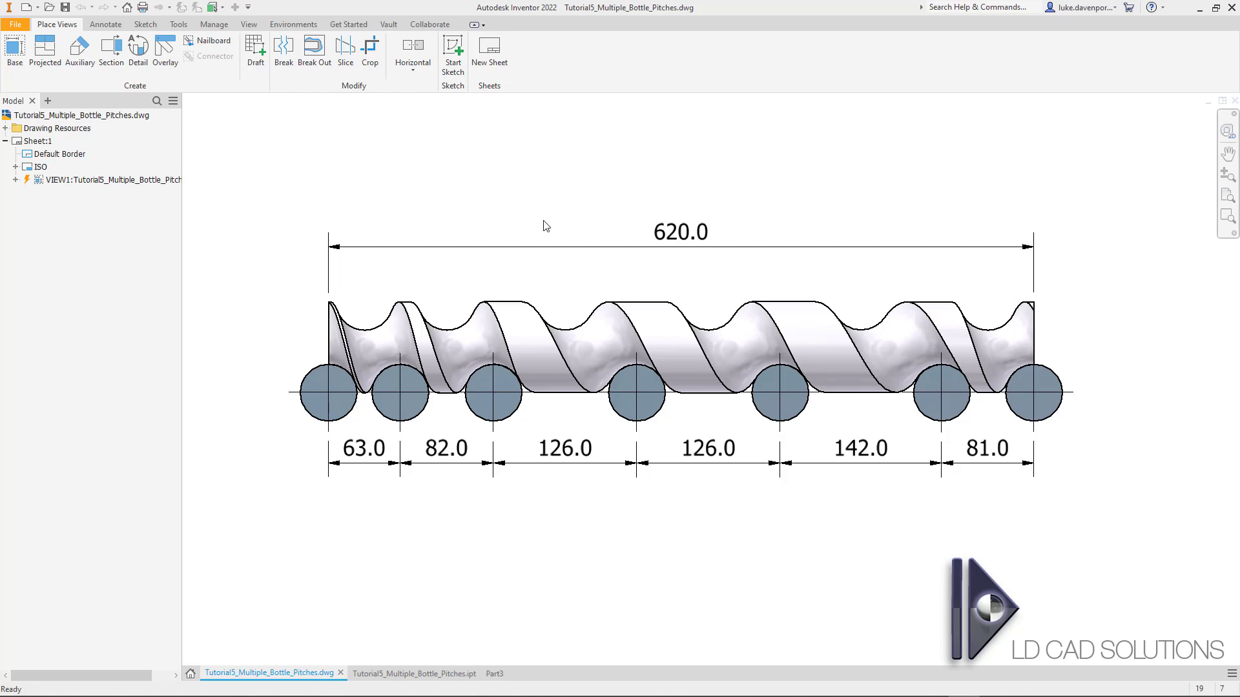
- Switch to the empty Part3 document, launch the Feed Scroll generator and widen its settings area
middle_drag(546, 226, 540, 226)
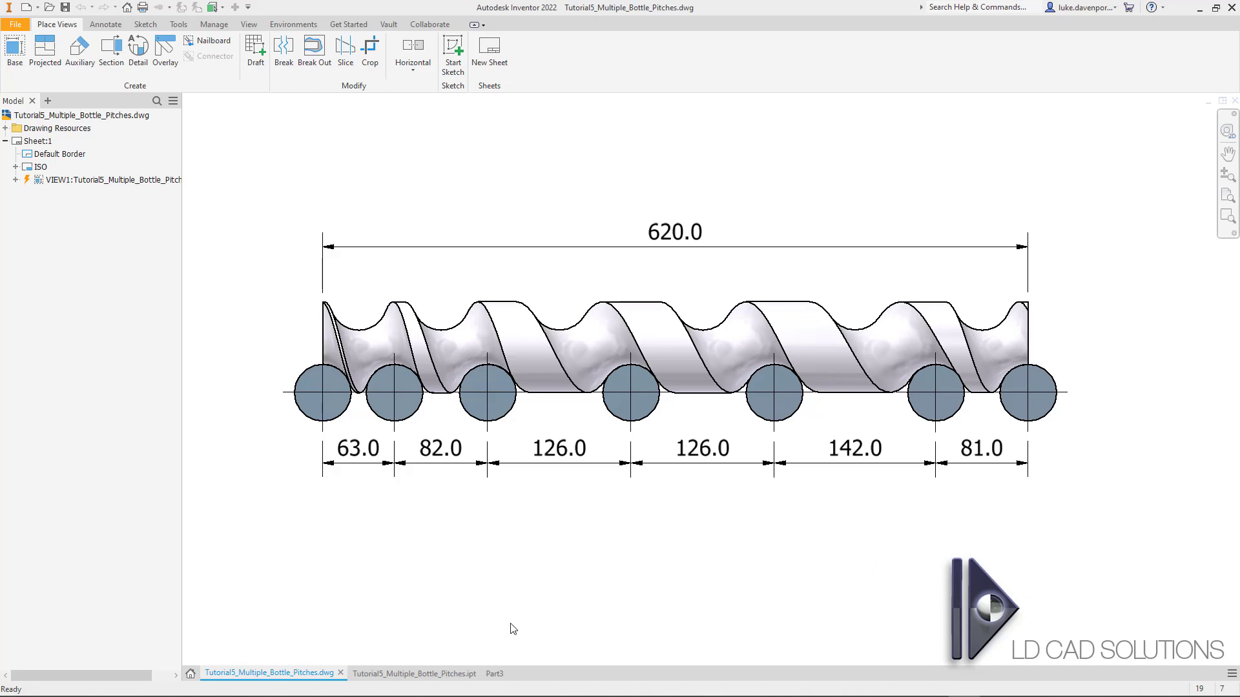
click(495, 674)
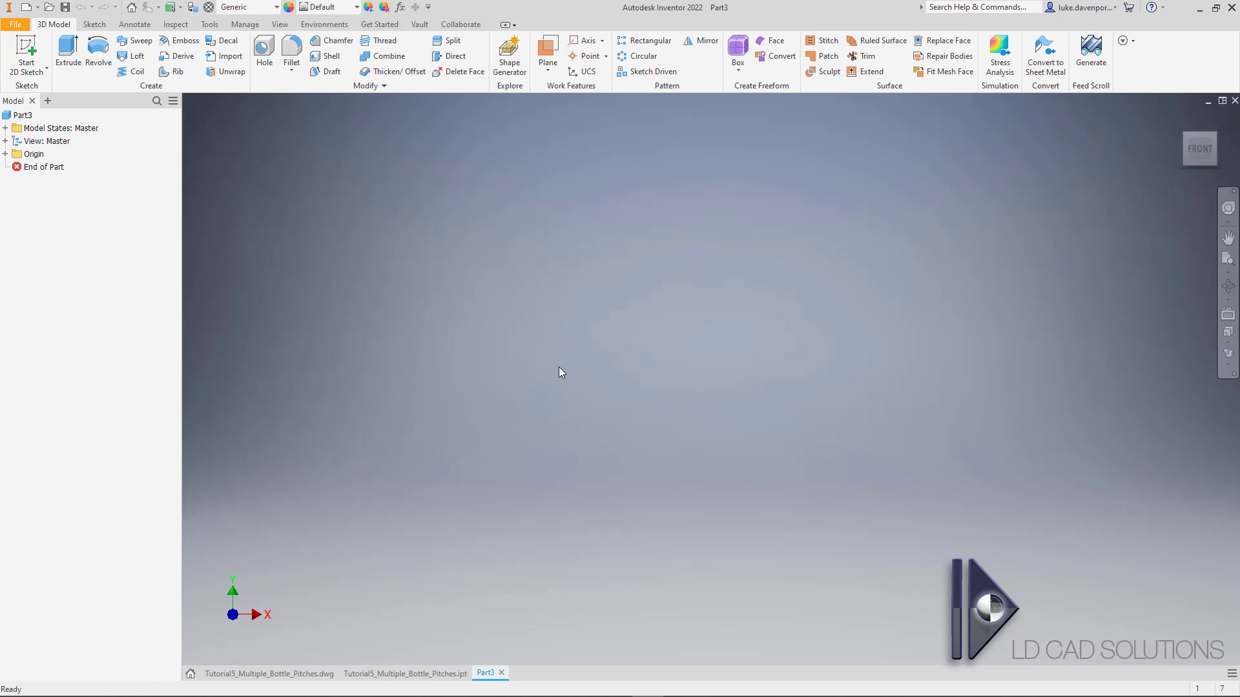
click(1092, 58)
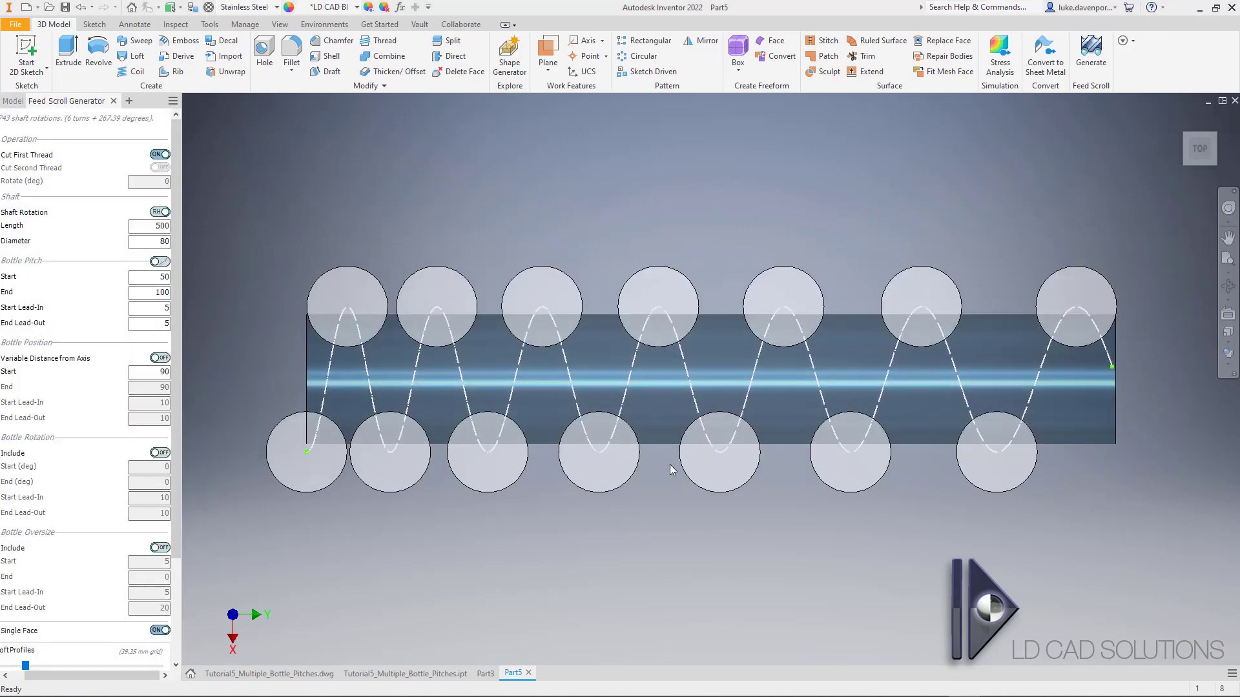
drag(183, 336, 230, 333)
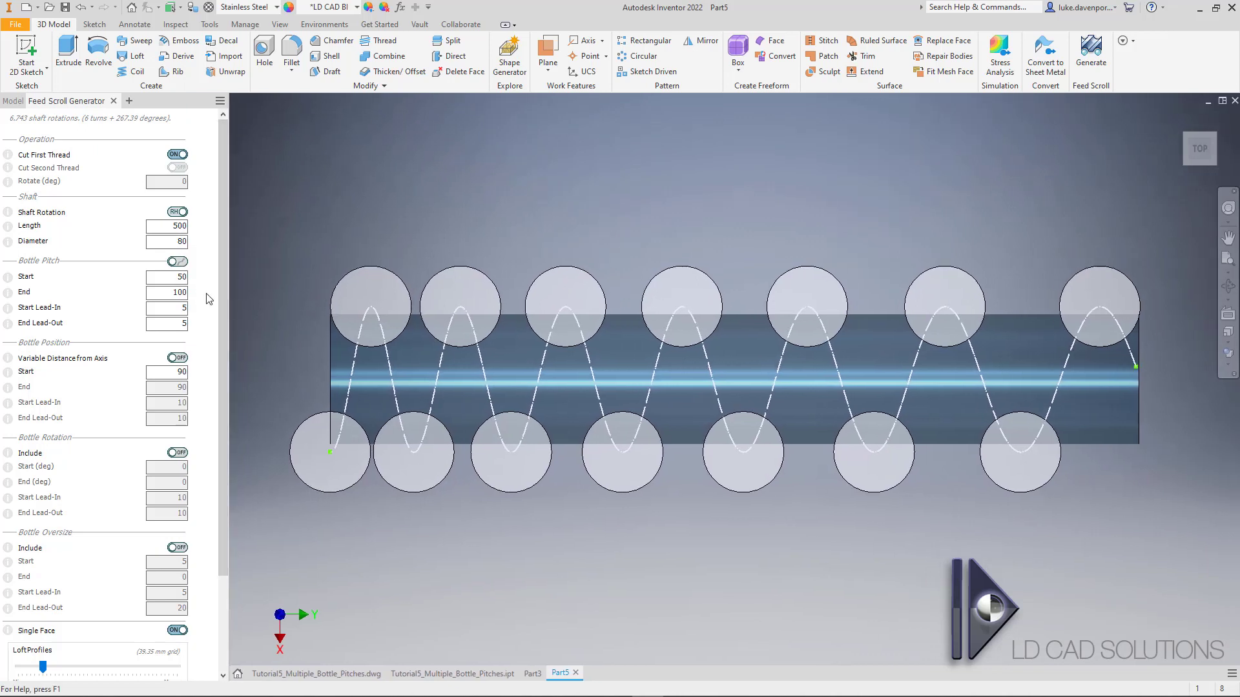
- Enable multiple bottle pitches and accept the proposed pitch table with its single pitch change
click(179, 263)
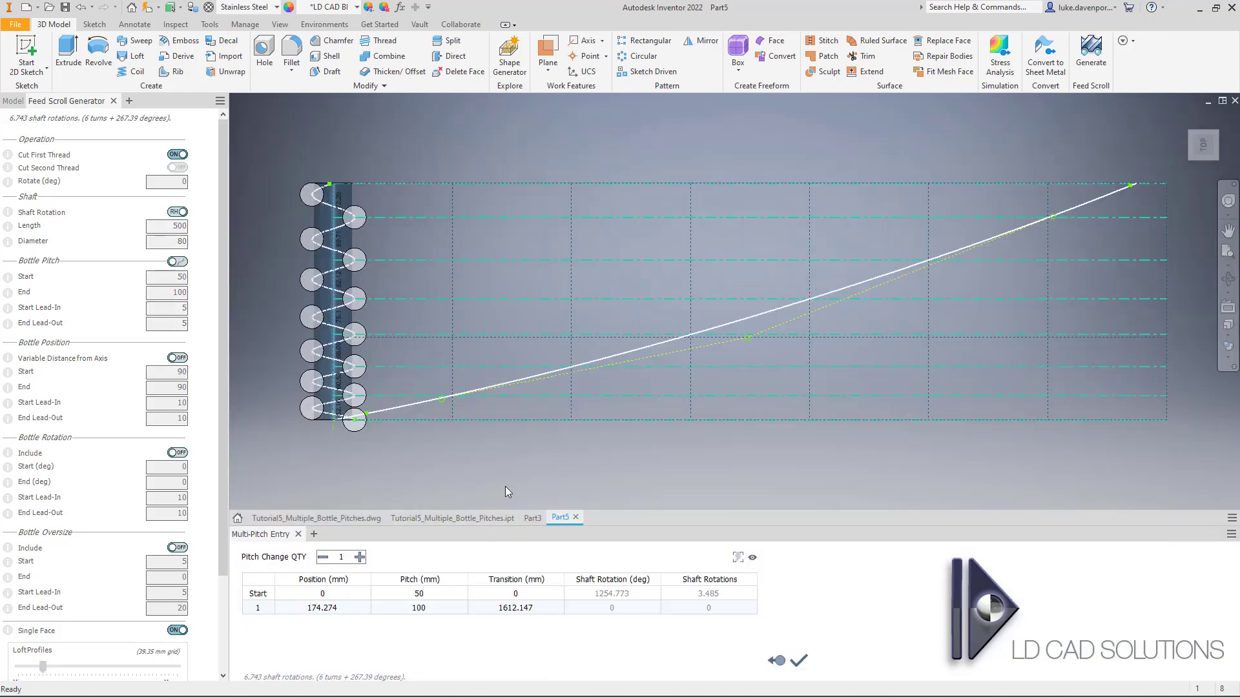
middle_drag(574, 443, 561, 450)
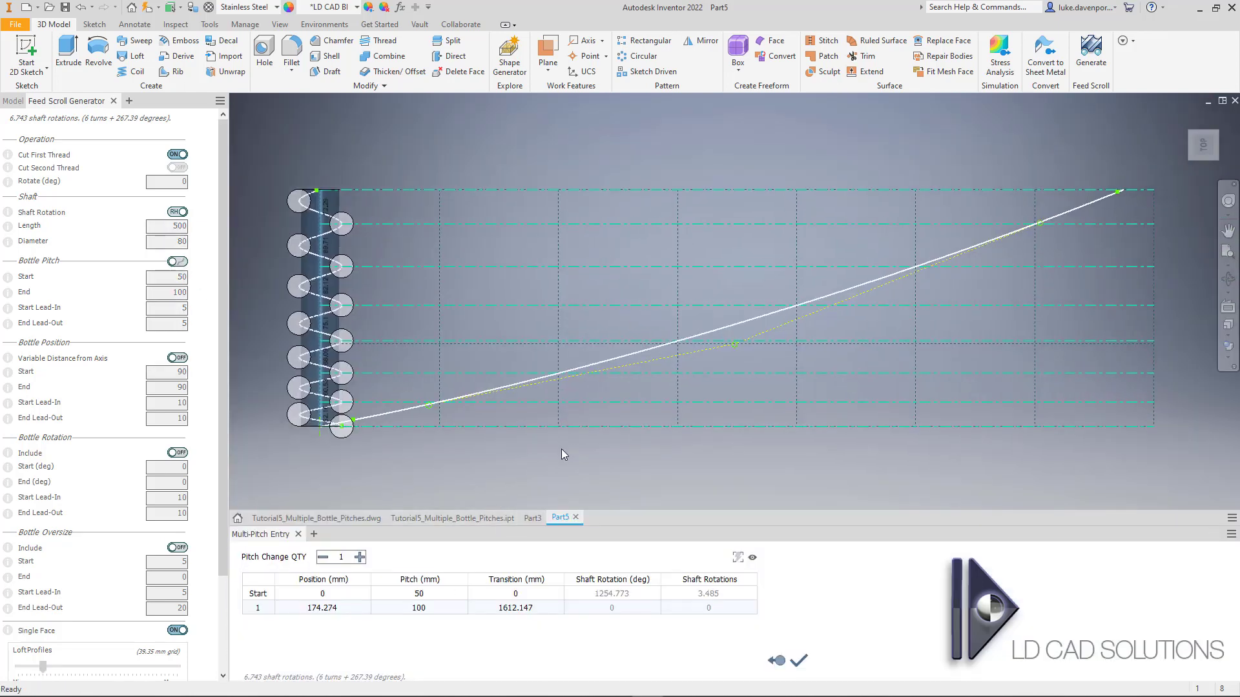
click(798, 662)
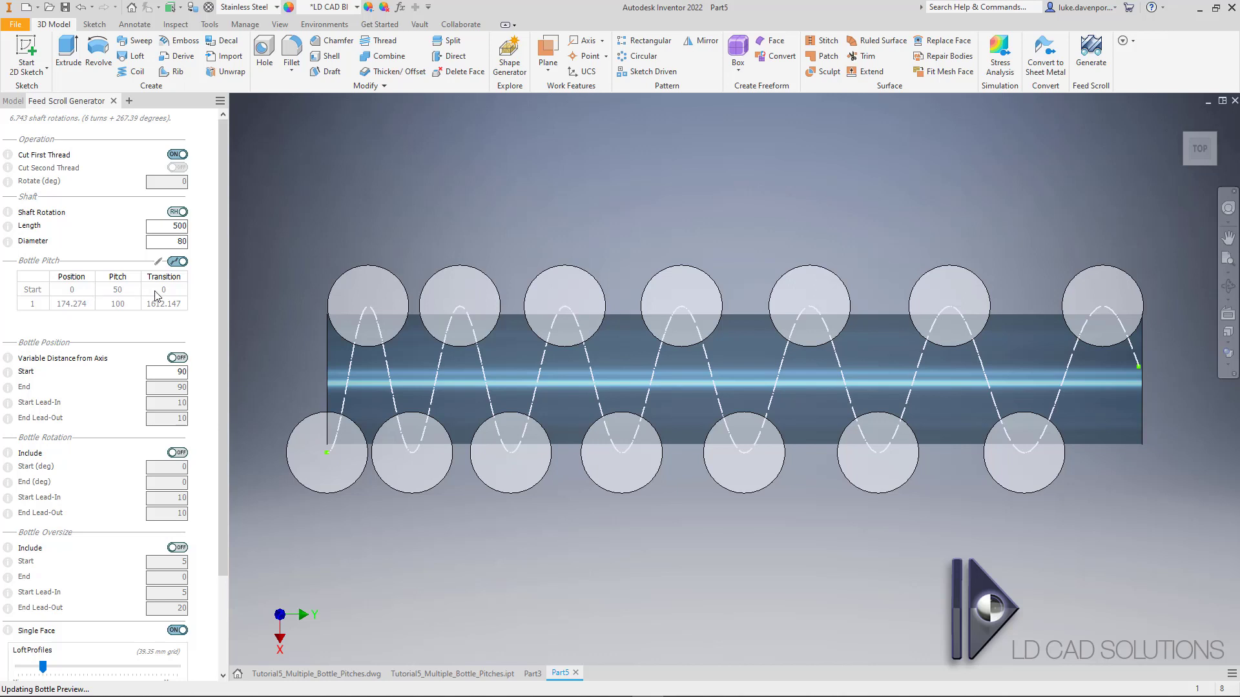
- Toggle the bottle pitch mode between single and multiple pitches twice, ending on multiple pitches
click(177, 261)
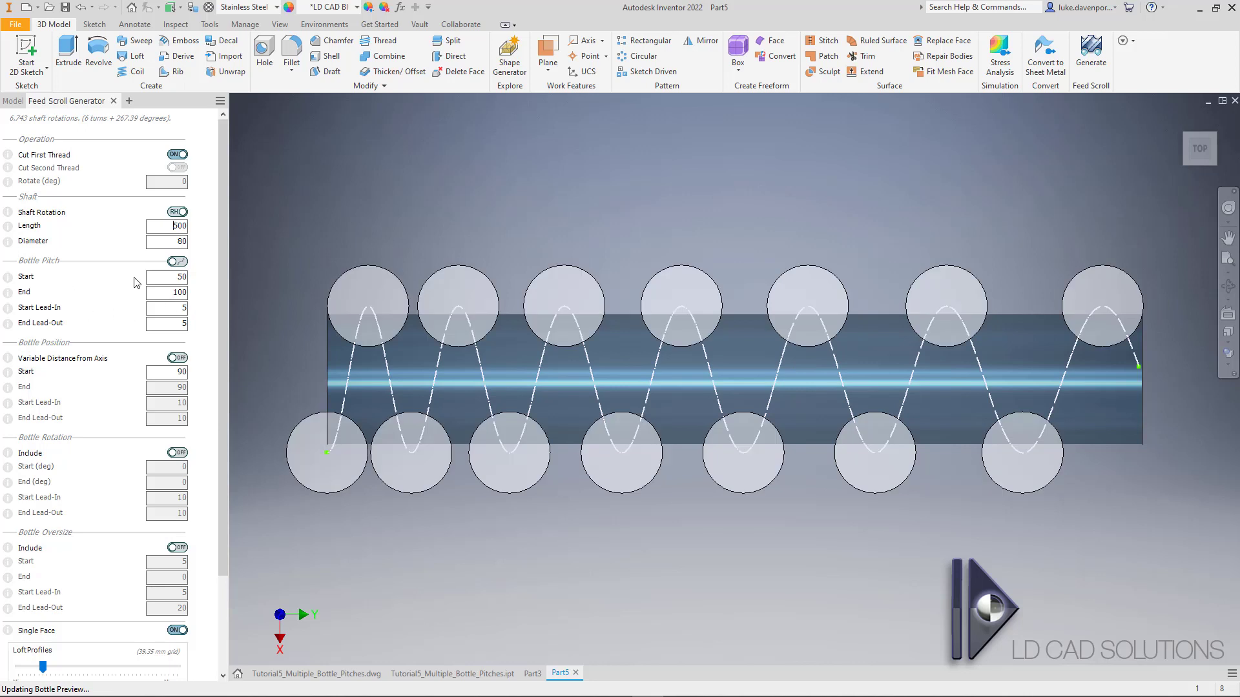
click(178, 261)
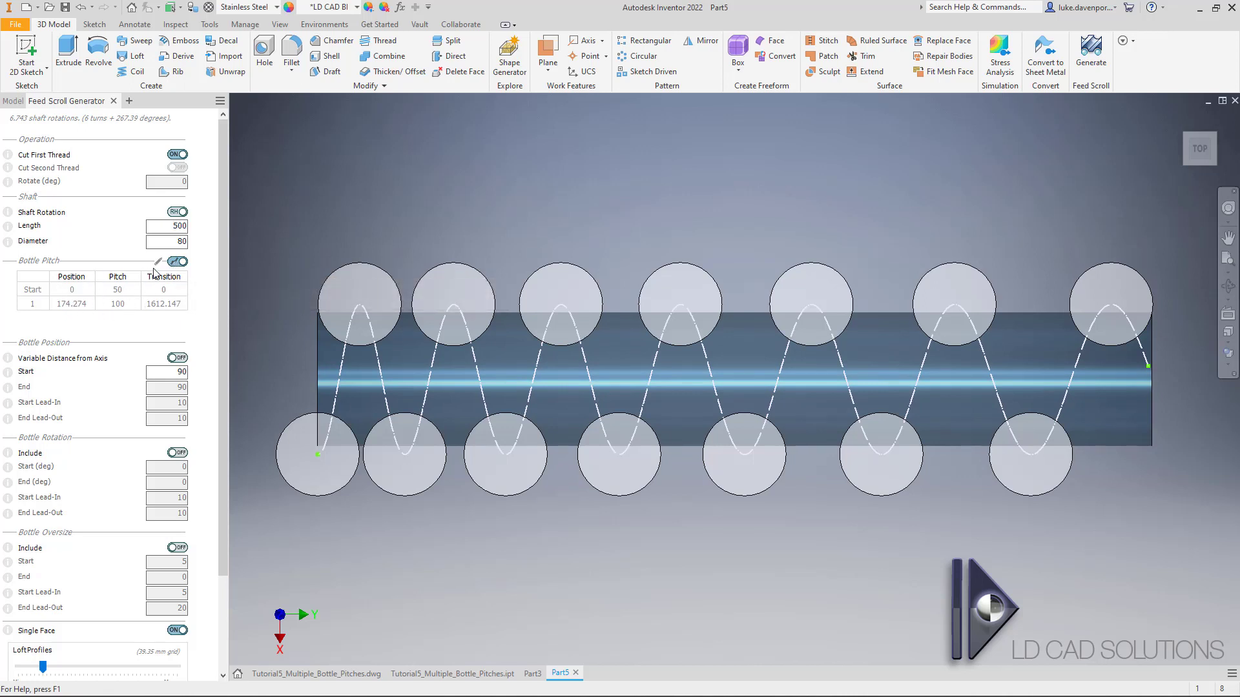
click(178, 261)
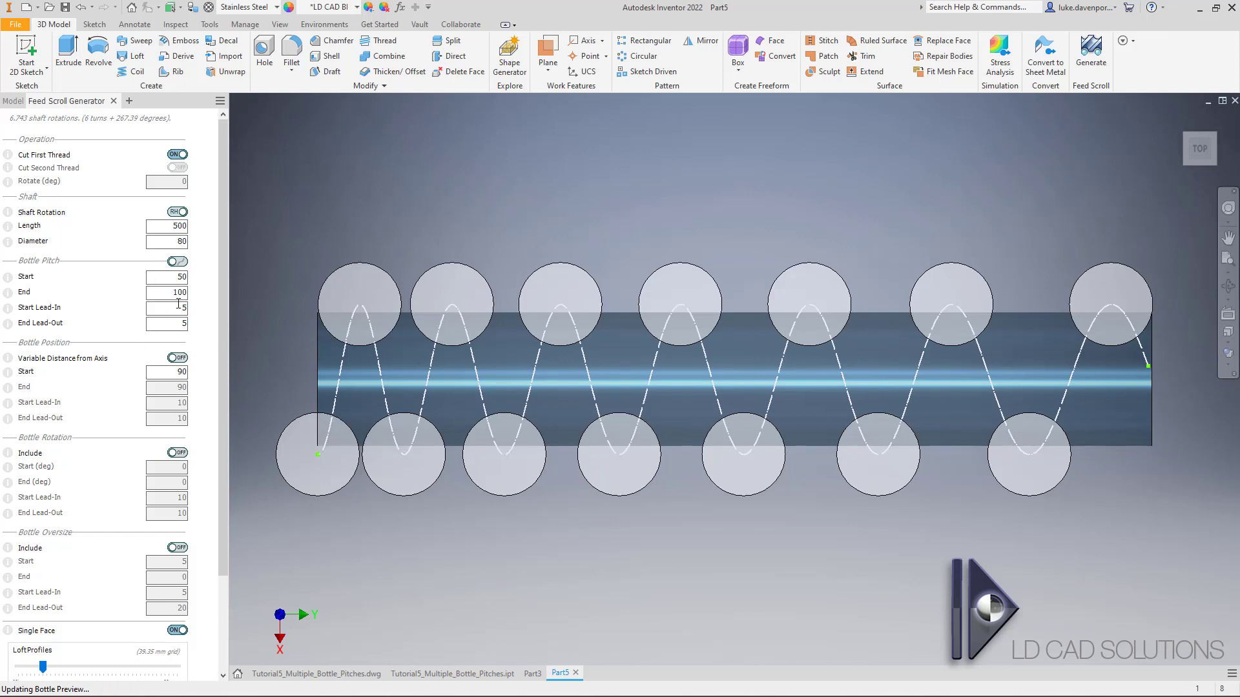
click(178, 261)
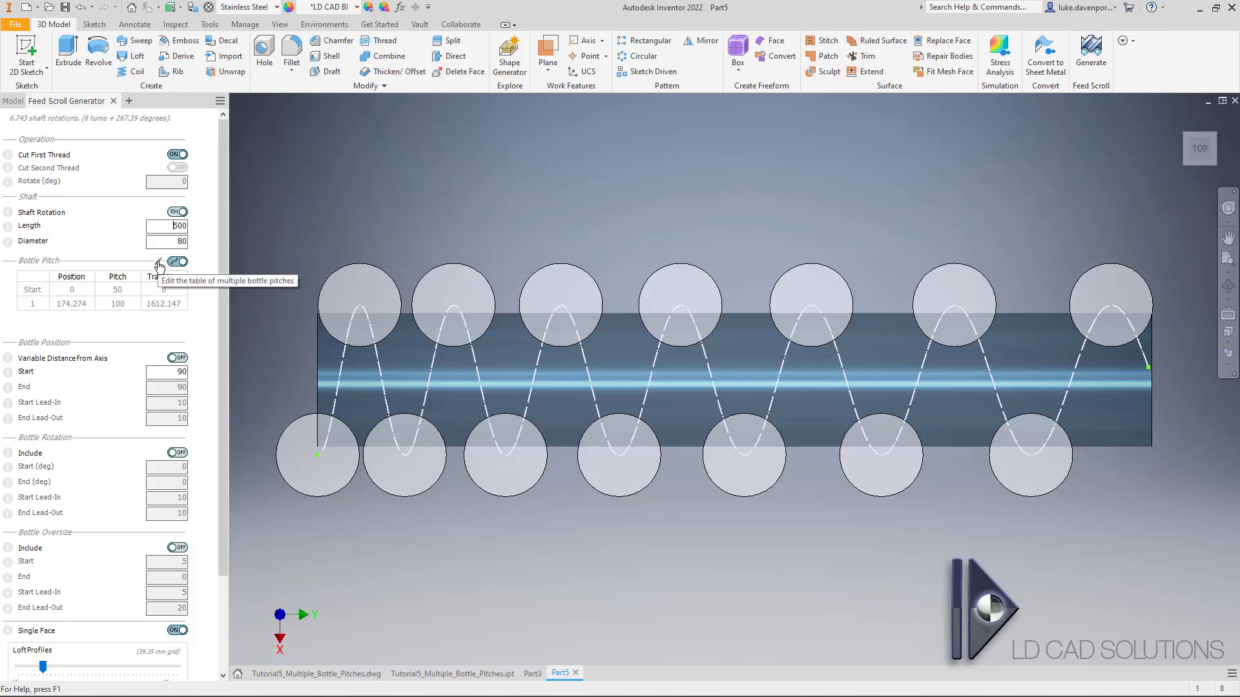
- Reopen the multiple bottle pitch table and set the transition of pitch change 1 to 0 mm
click(159, 263)
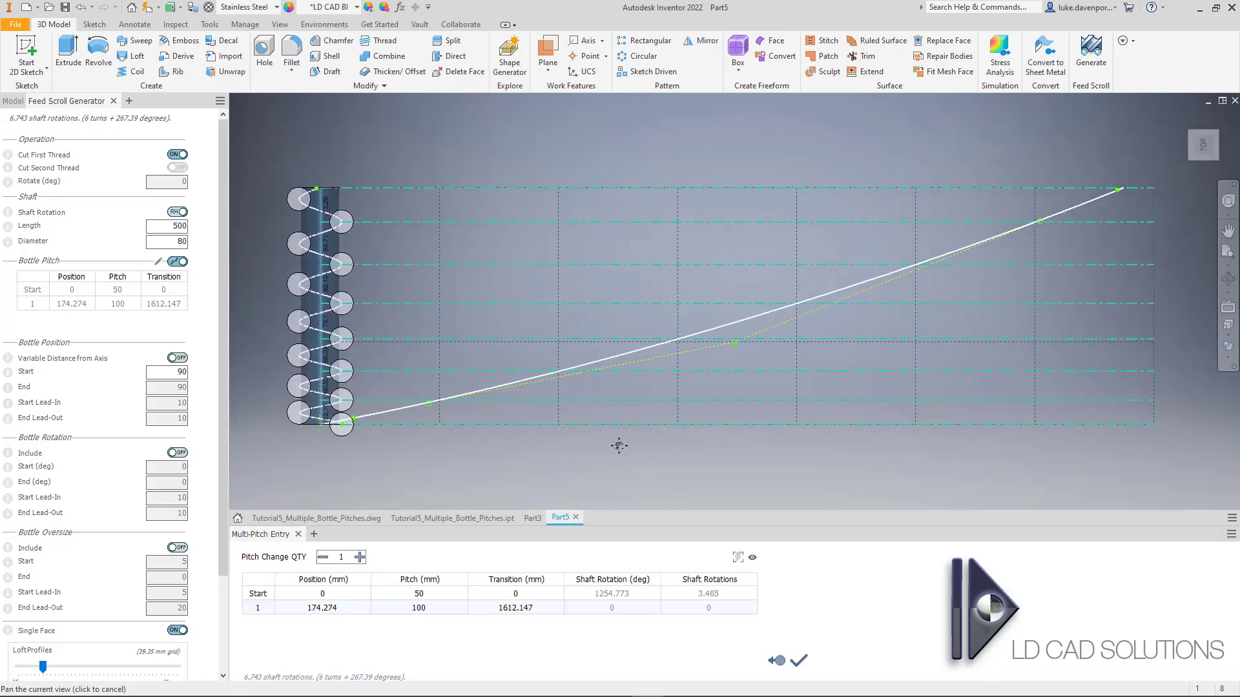
double_click(531, 612)
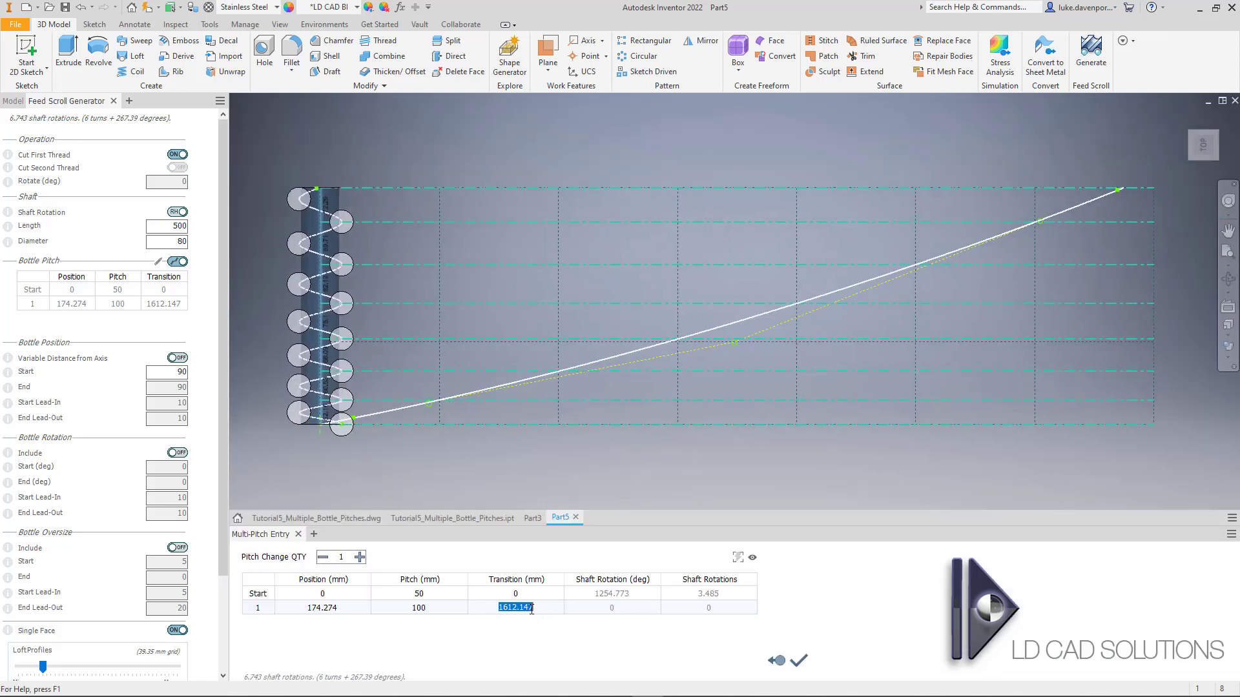
text(0)
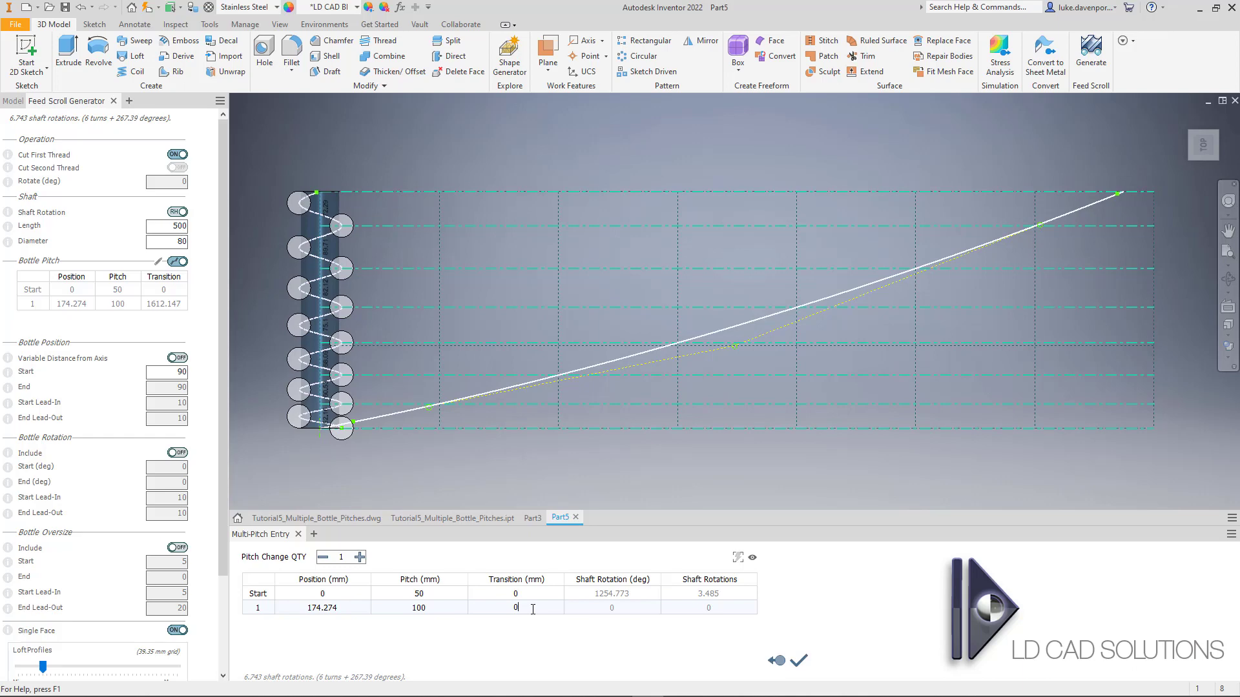
key(Return)
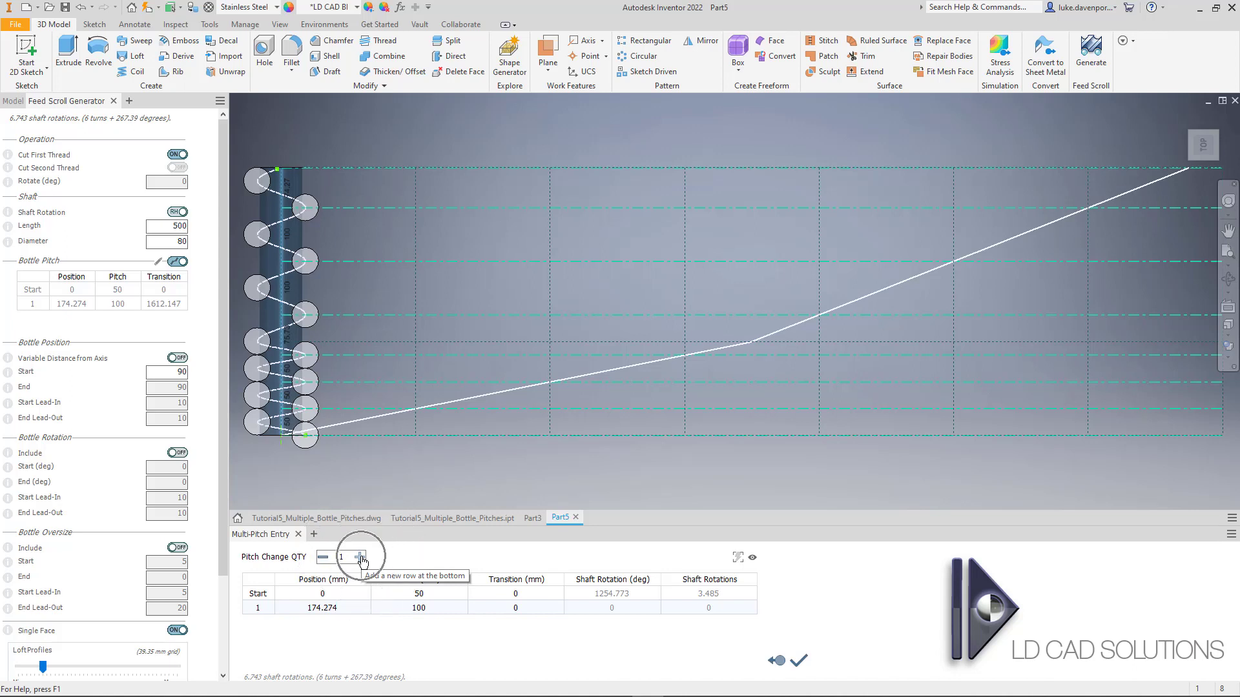
- Add an empty second row to the pitch table and remove it again
right_click(356, 610)
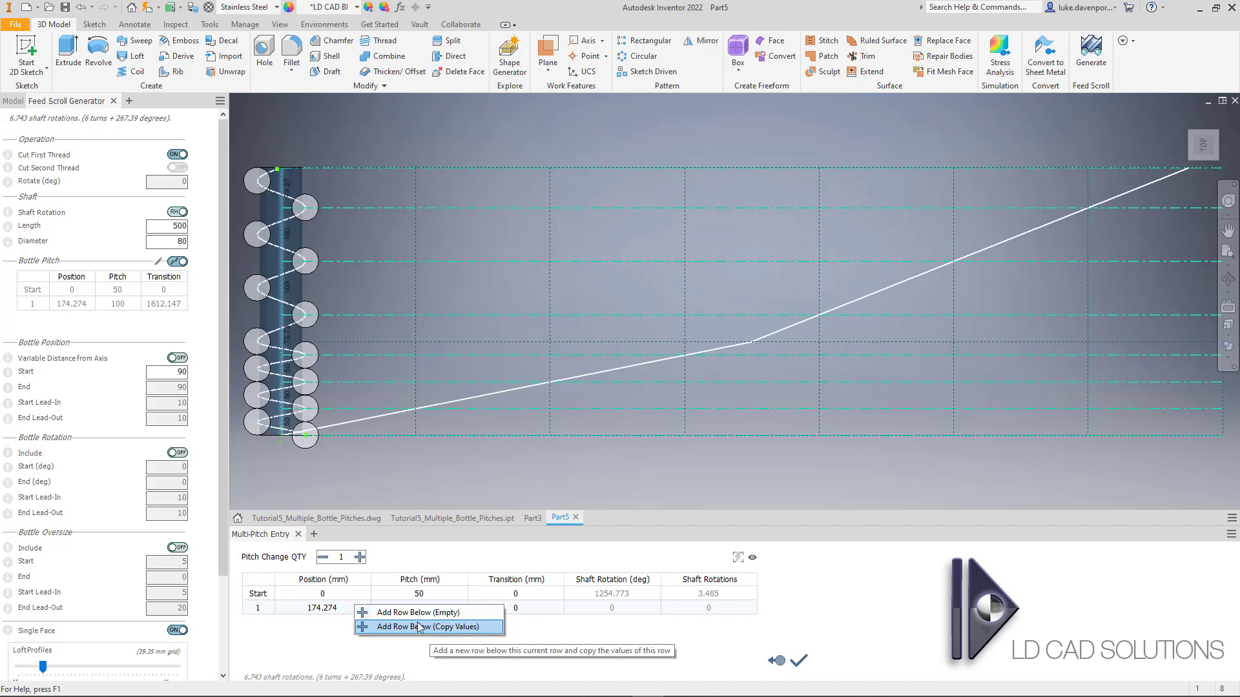
key(Escape)
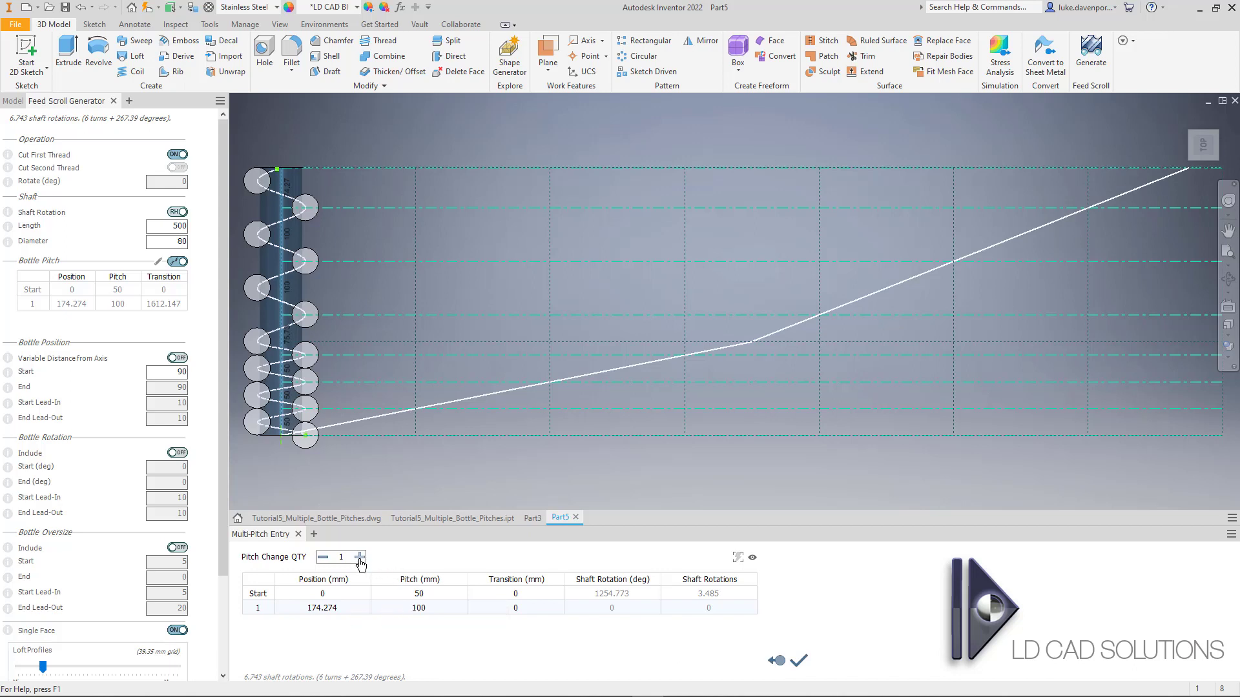
click(359, 558)
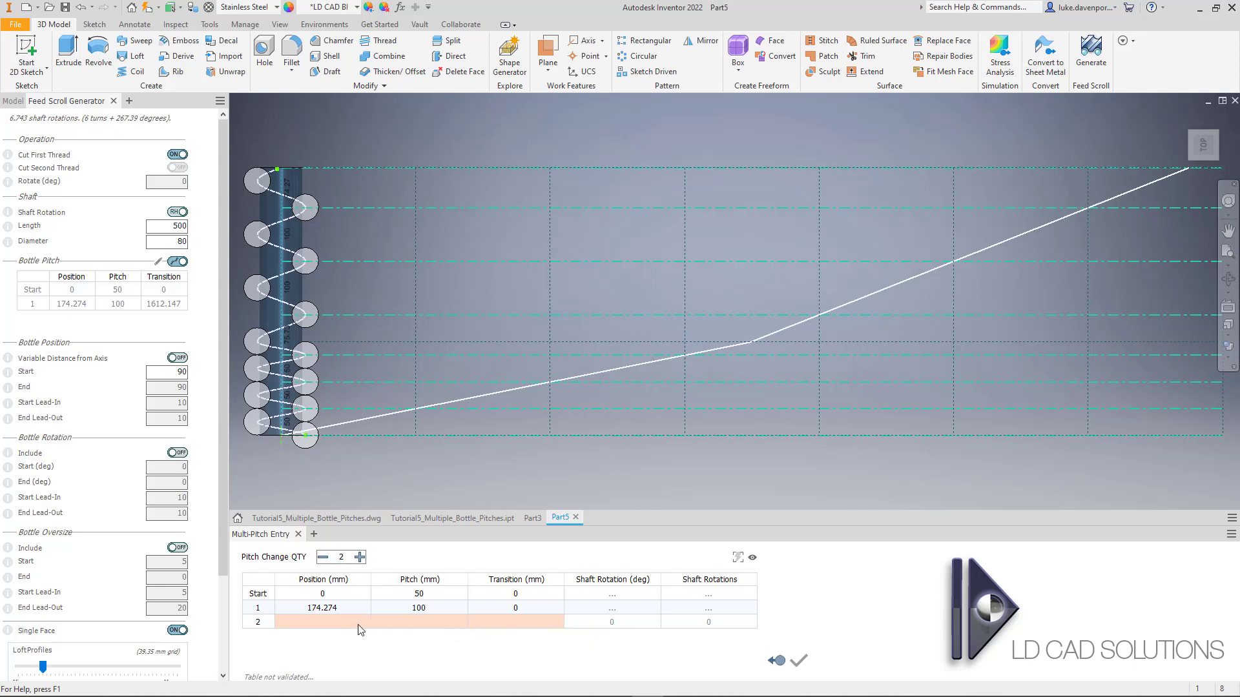
click(326, 559)
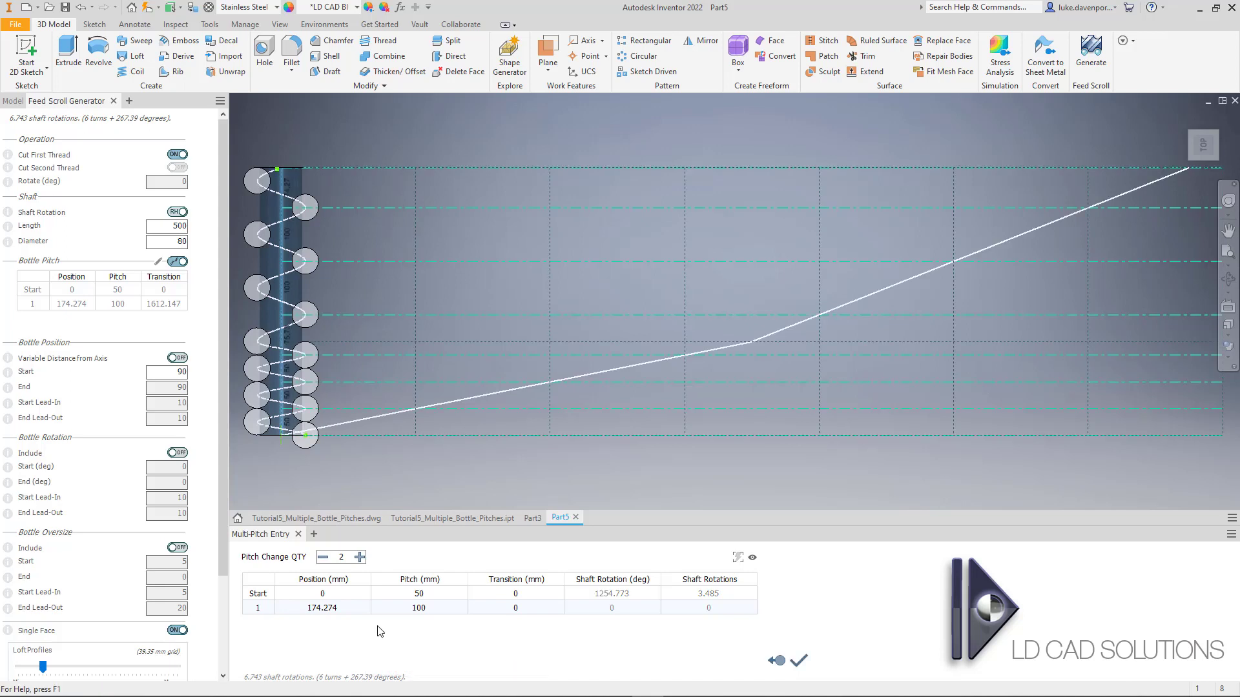
- Add a second pitch change row copying the values of row 1, and set its position to 250 mm
right_click(361, 608)
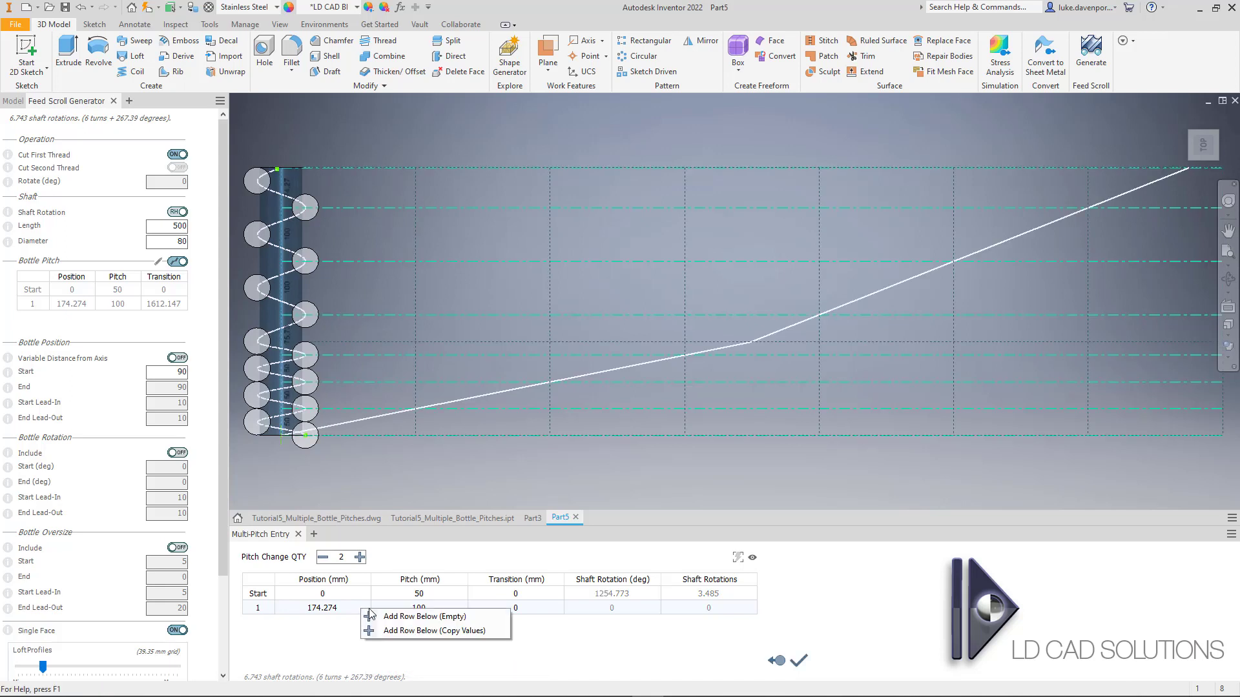
click(426, 631)
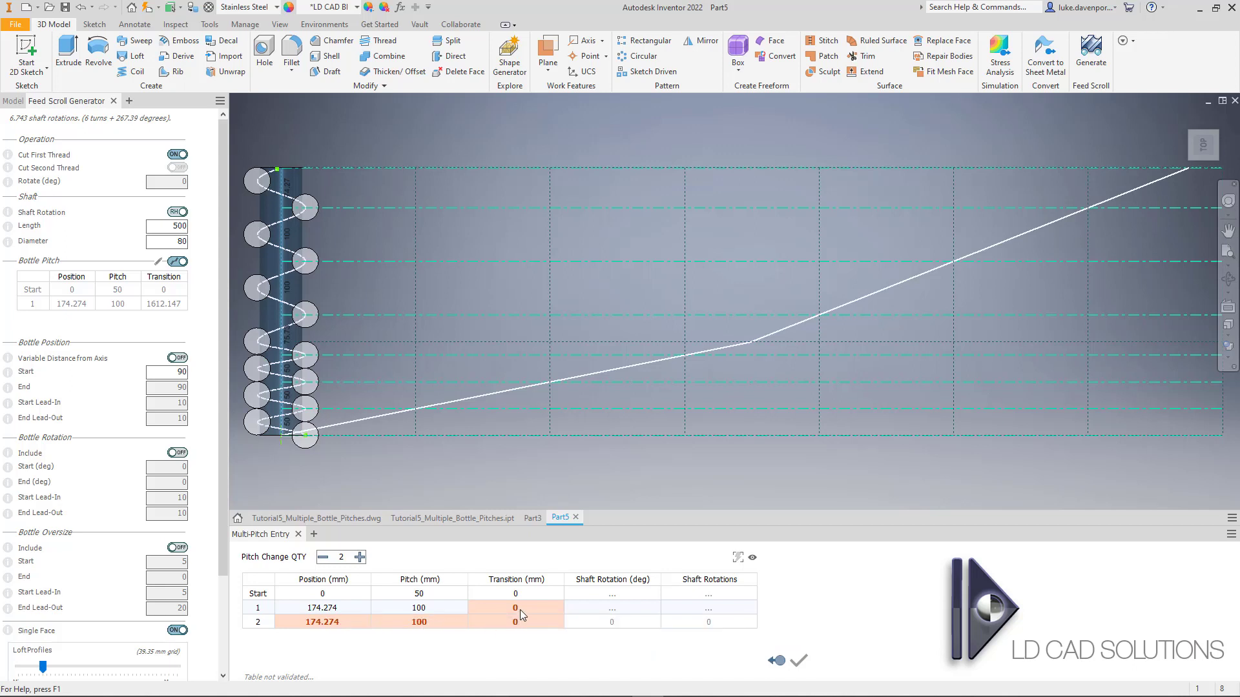
mouse_move(343, 630)
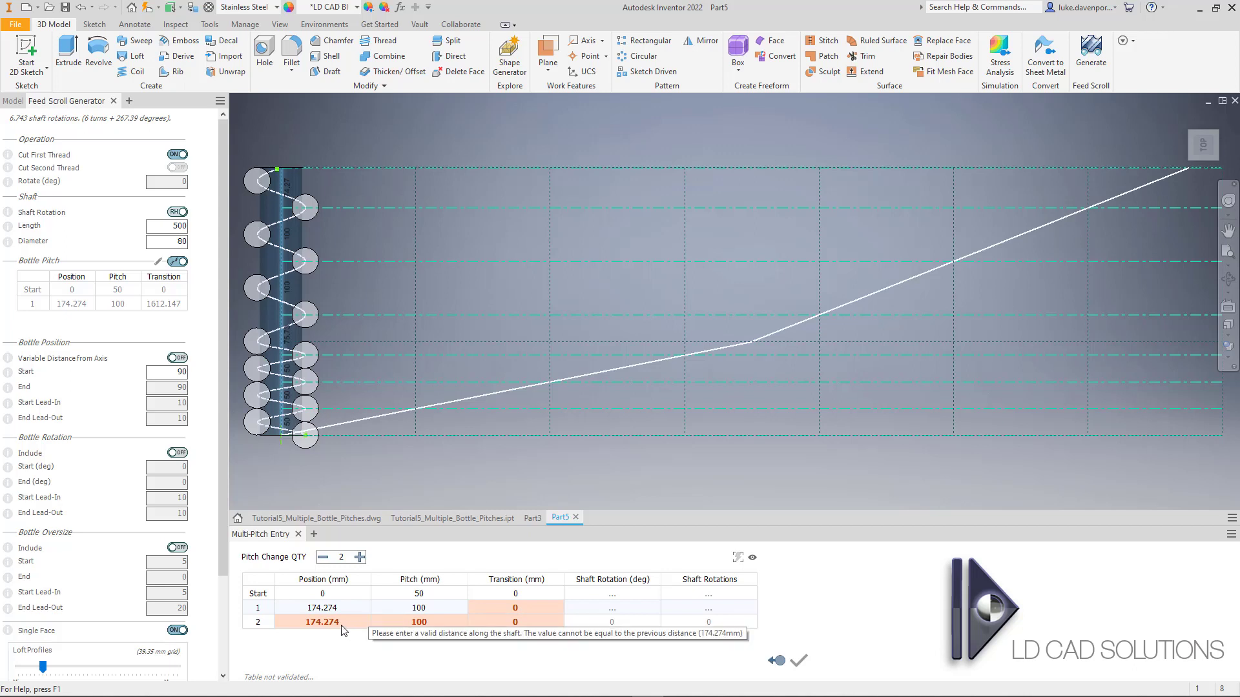
double_click(342, 623)
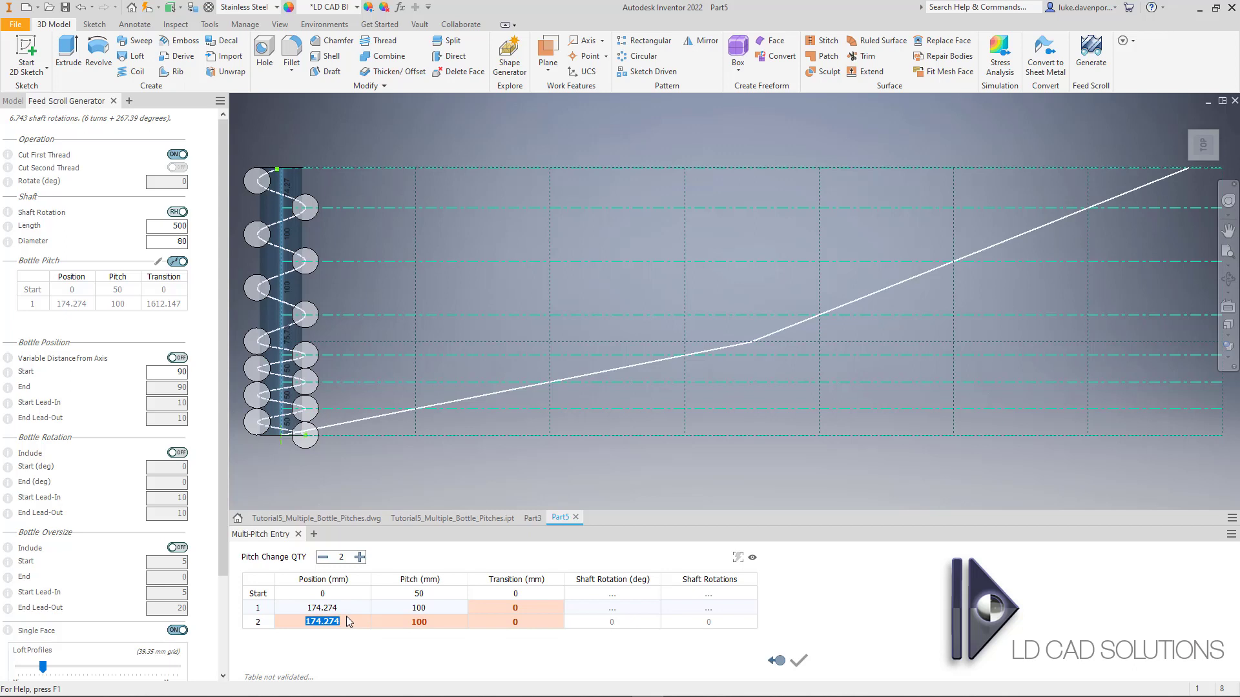
text(250)
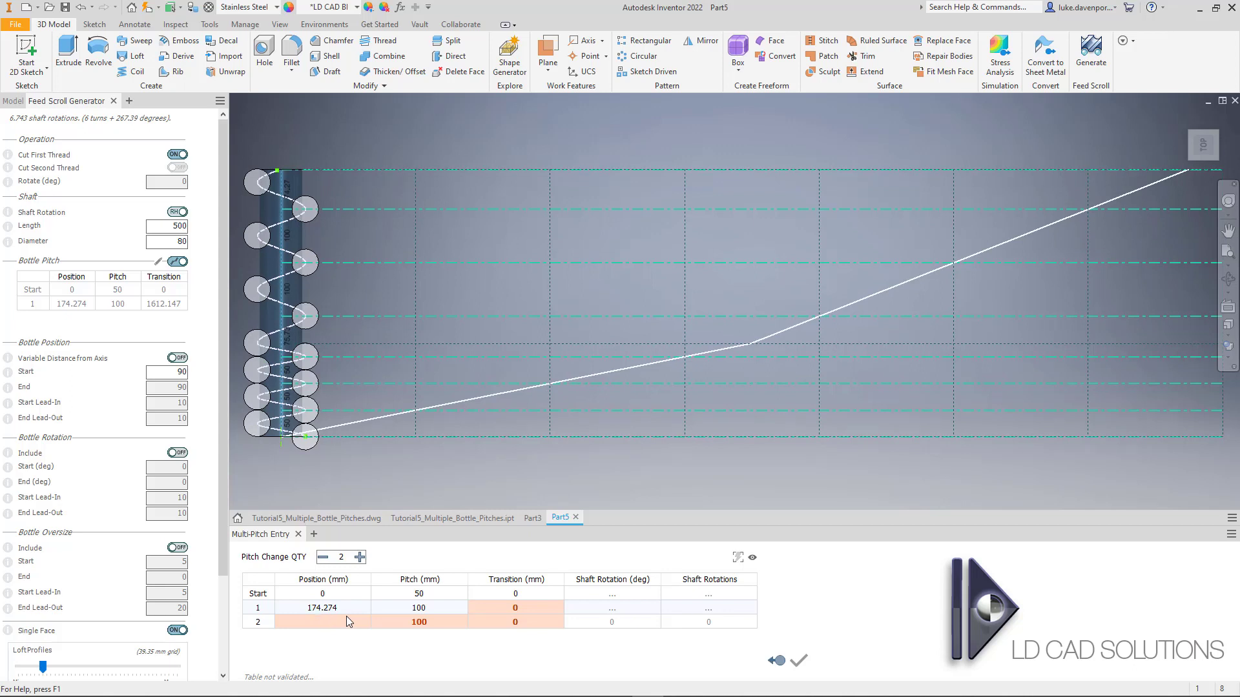
key(Tab)
- Set the pitch of pitch change 2 to 40 mm
key(Home)
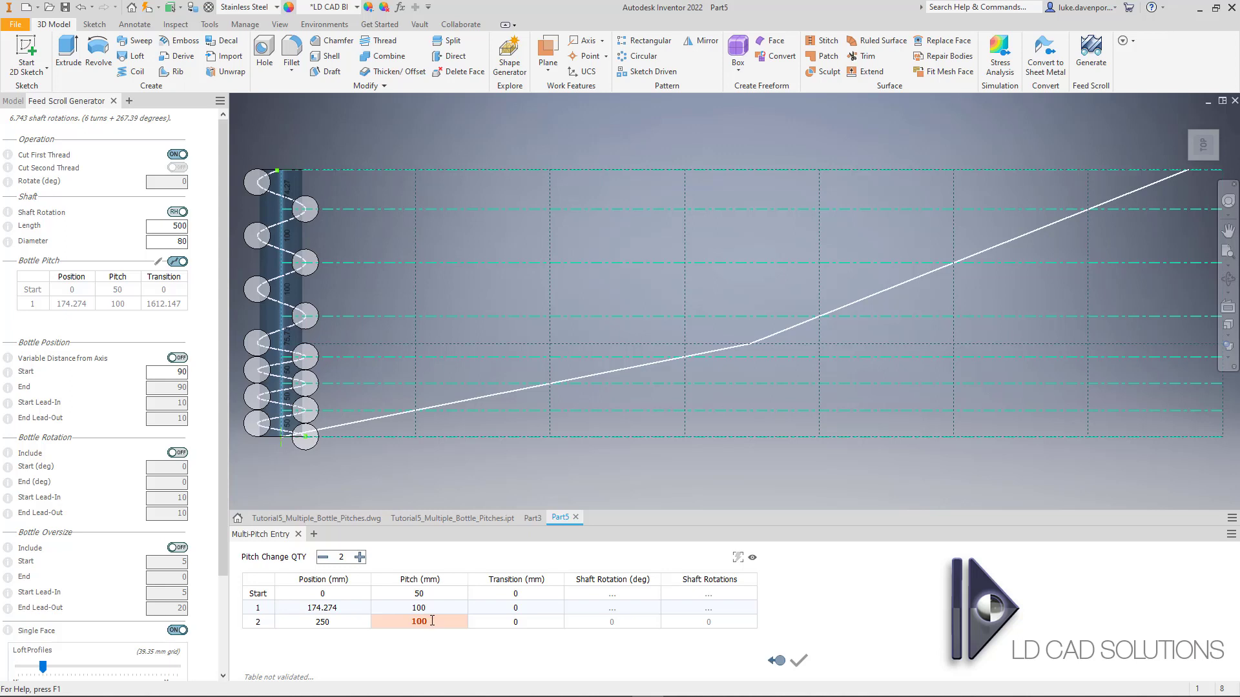
key(Tab)
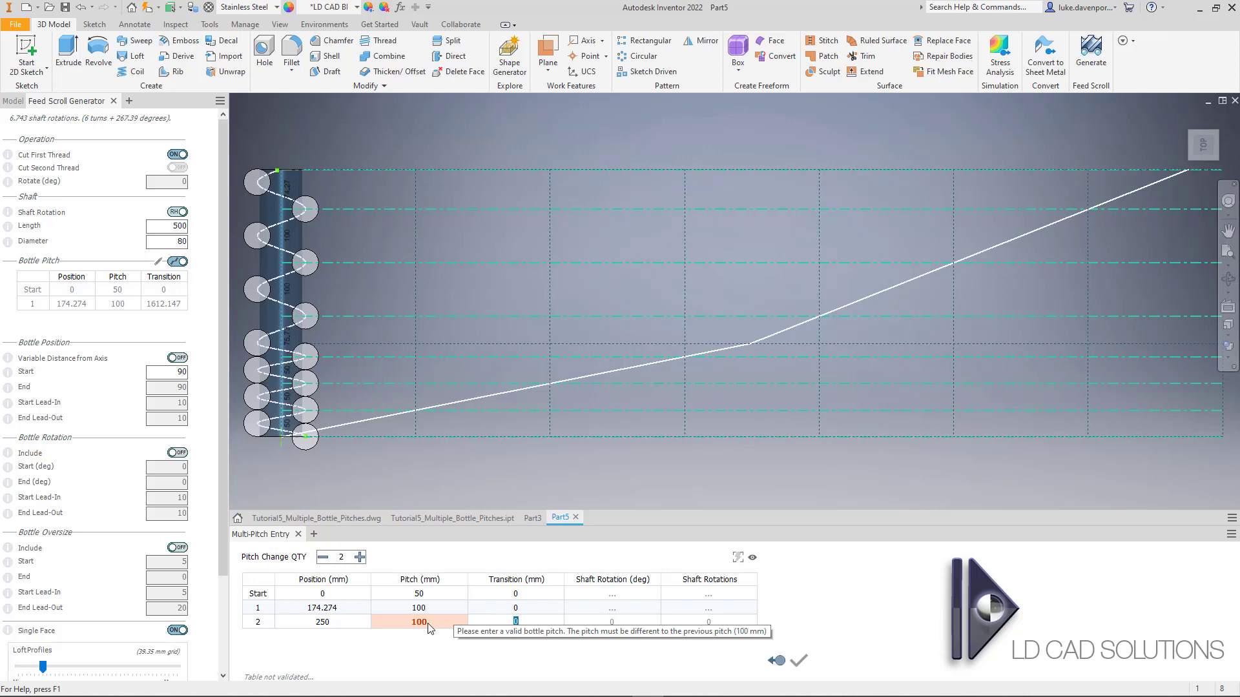
click(429, 623)
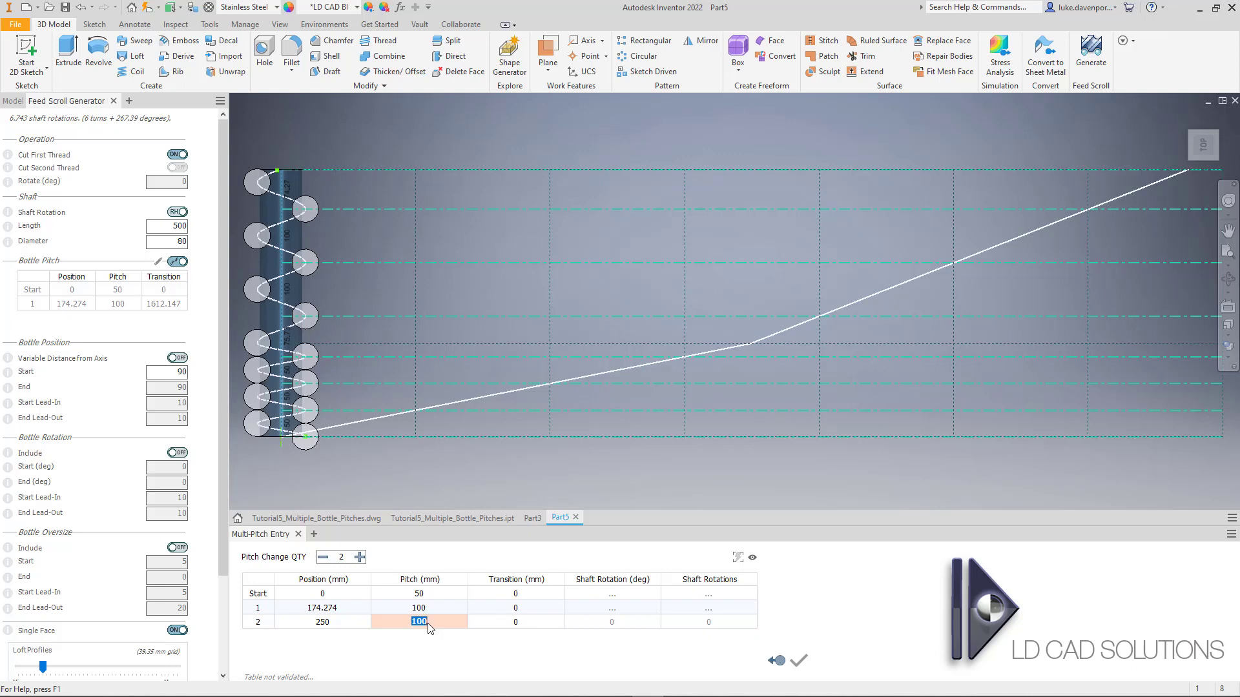
text(40)
key(Return)
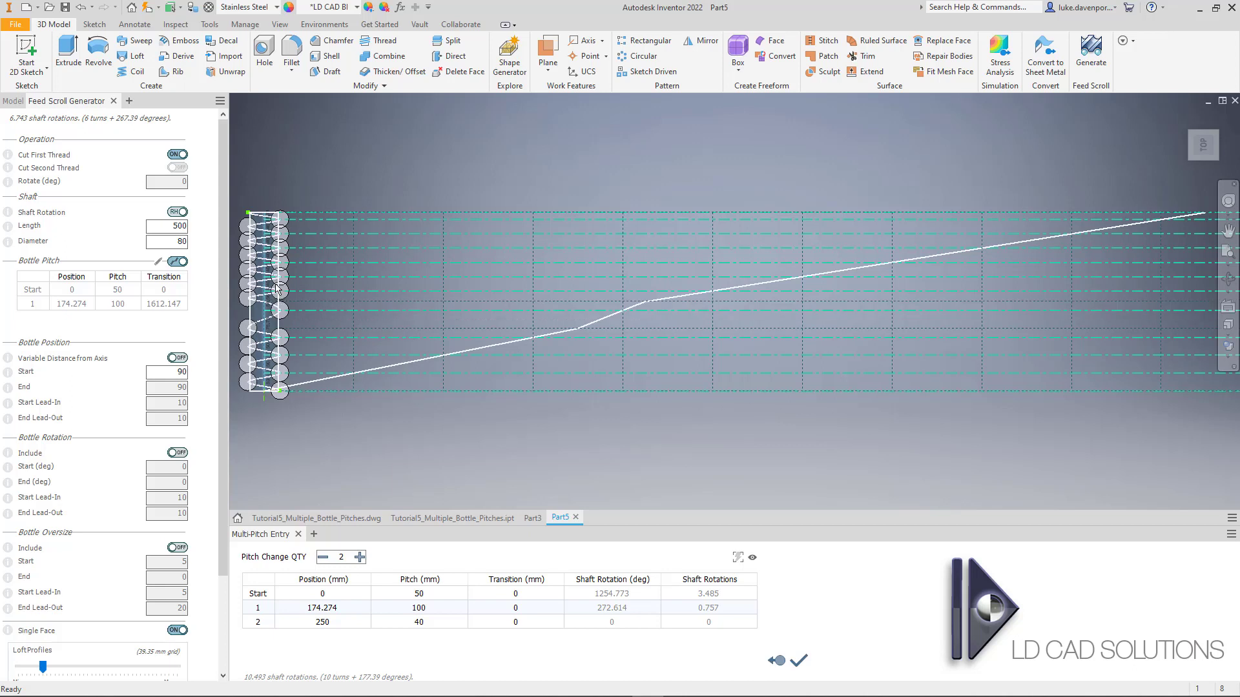
- Examine the bottle spacing dimensions along the shaft, especially around the two pitch changes
middle_drag(478, 479, 703, 571)
scroll(509, 394, up, 5)
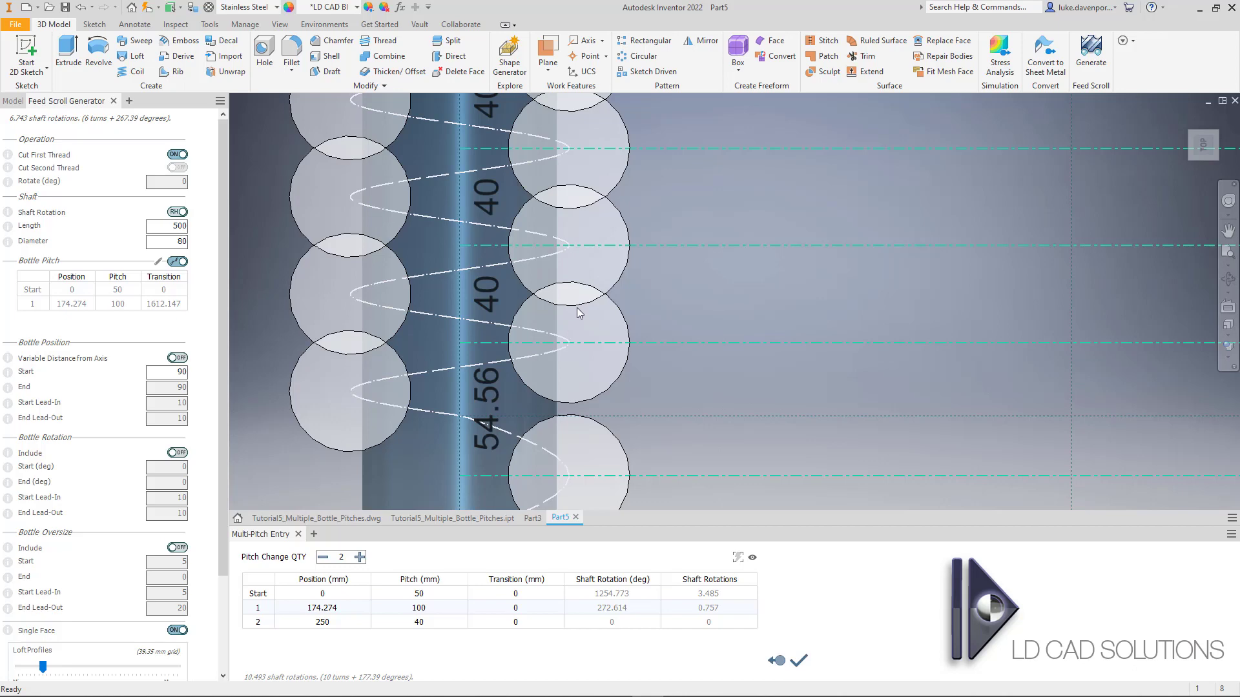
scroll(579, 313, down, 2)
middle_drag(682, 304, 695, 335)
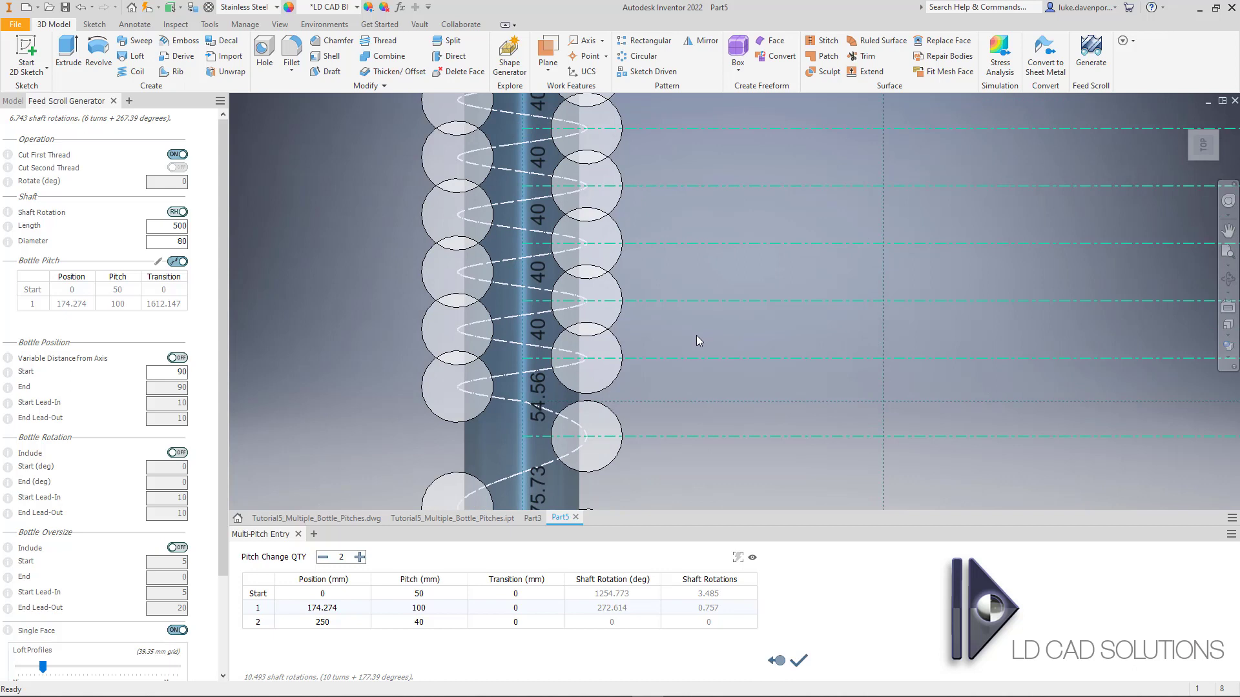
middle_drag(696, 336, 725, 357)
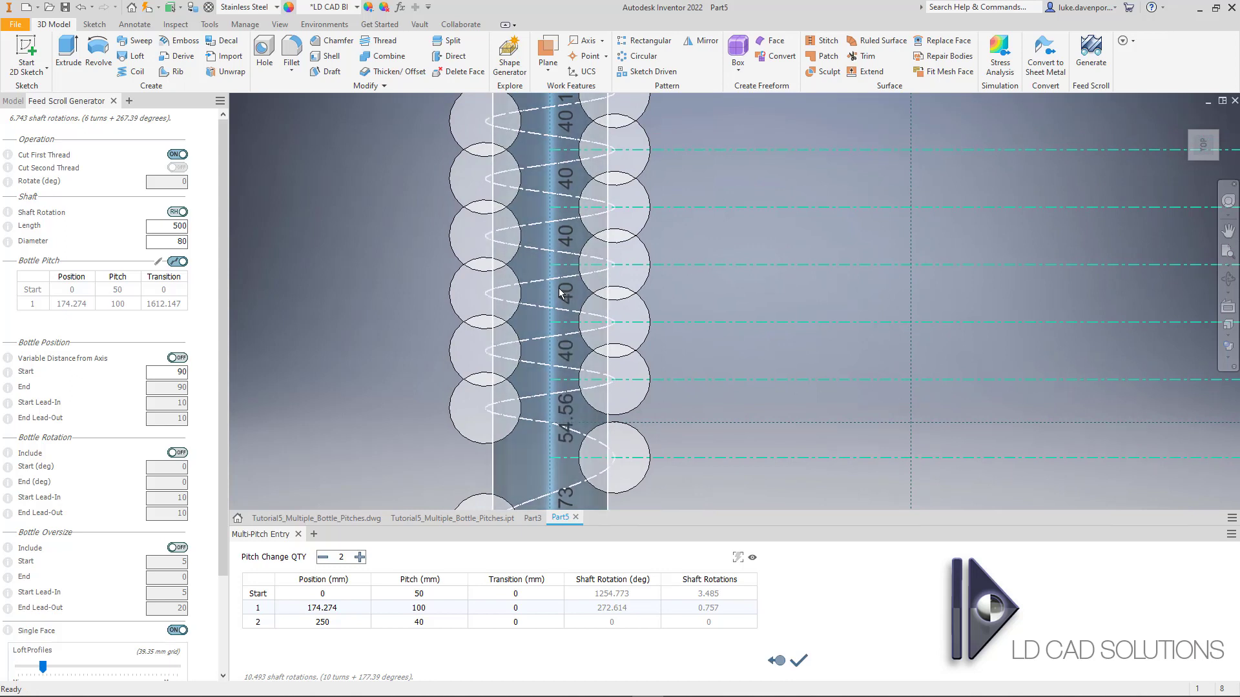
middle_drag(698, 243, 679, 360)
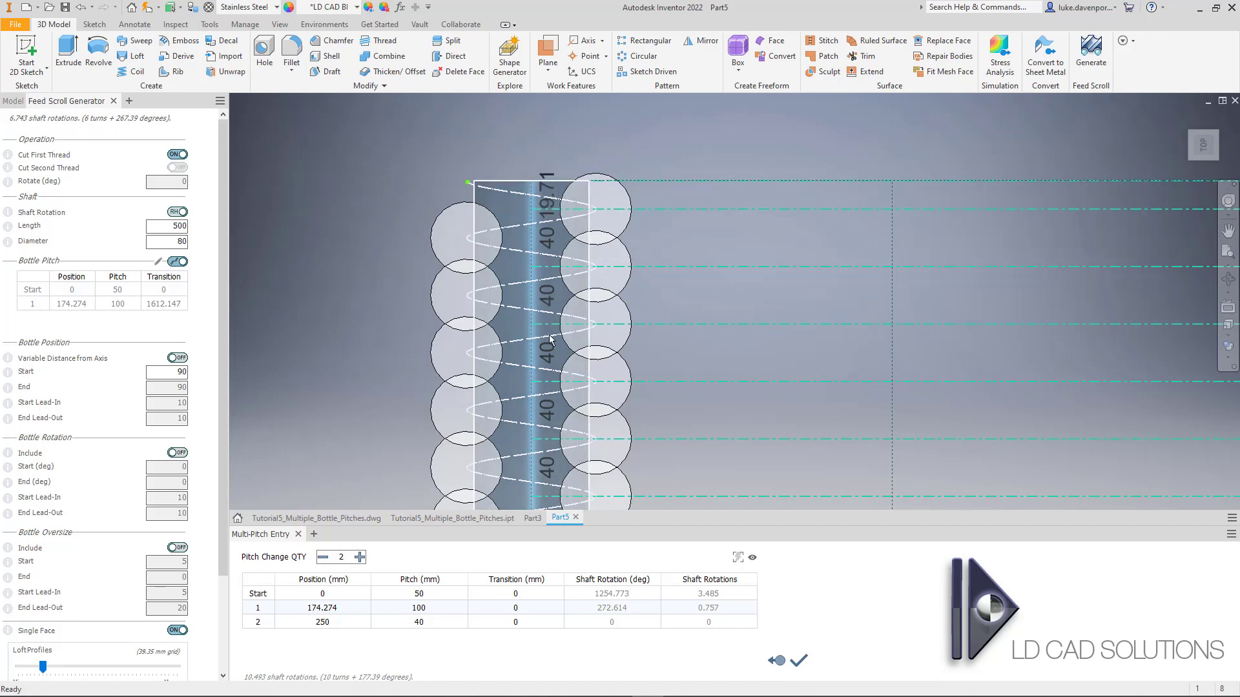
middle_drag(550, 502, 556, 336)
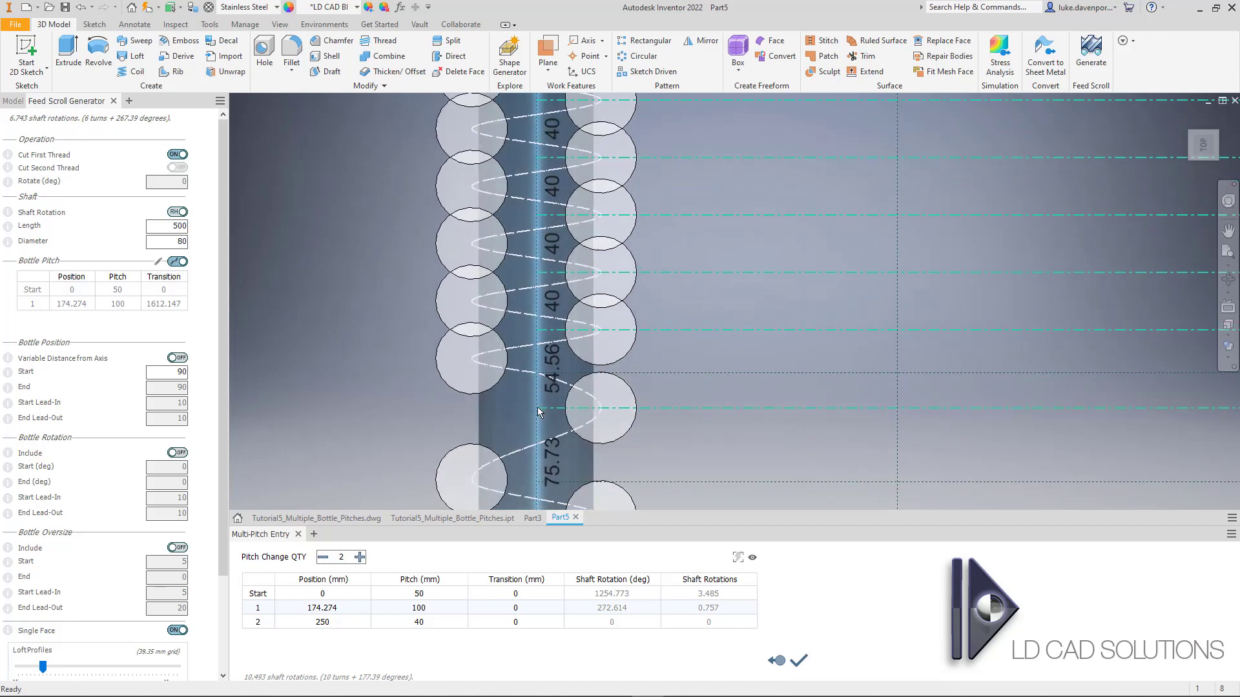
middle_drag(538, 411, 543, 368)
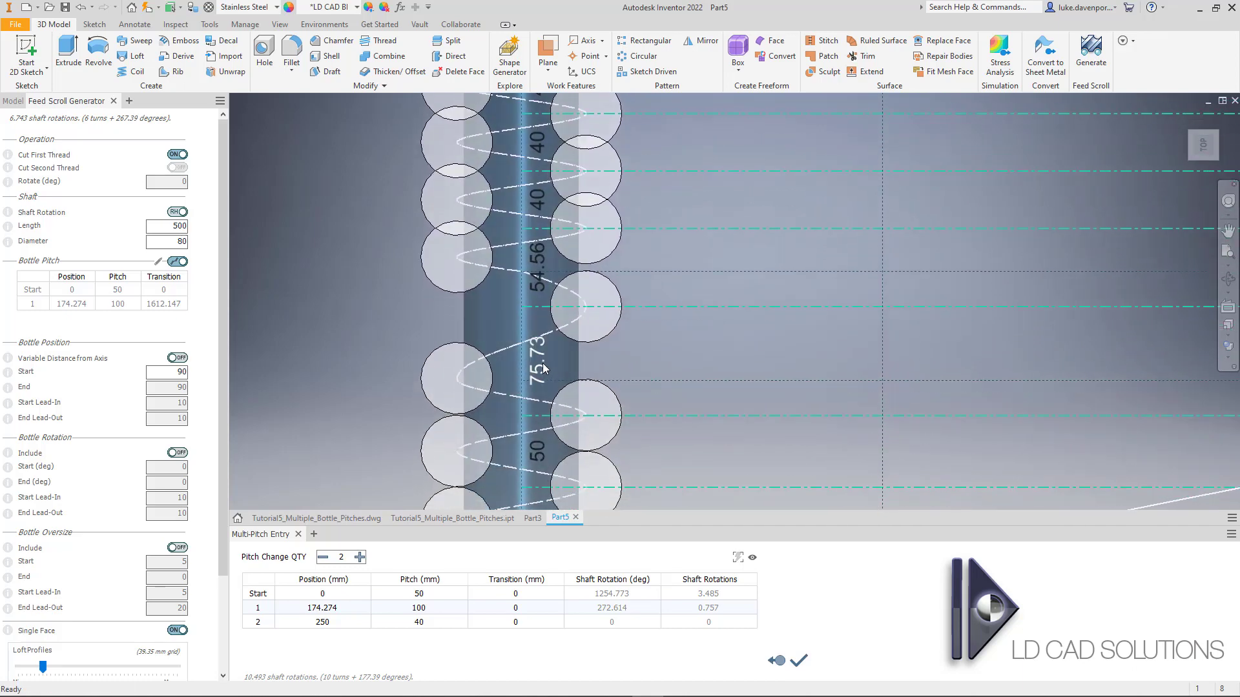
middle_drag(631, 369, 487, 320)
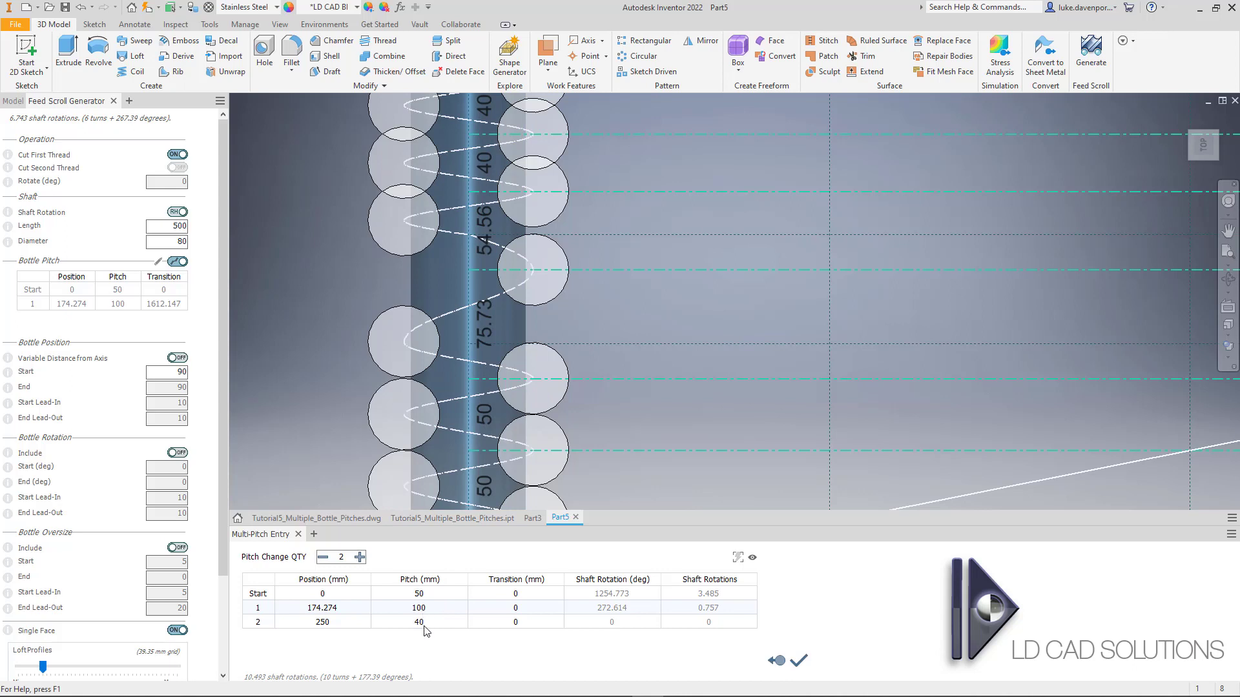
- Set the position of pitch change 1 to 150 mm in the pitch table
key(F2)
drag(639, 305, 589, 317)
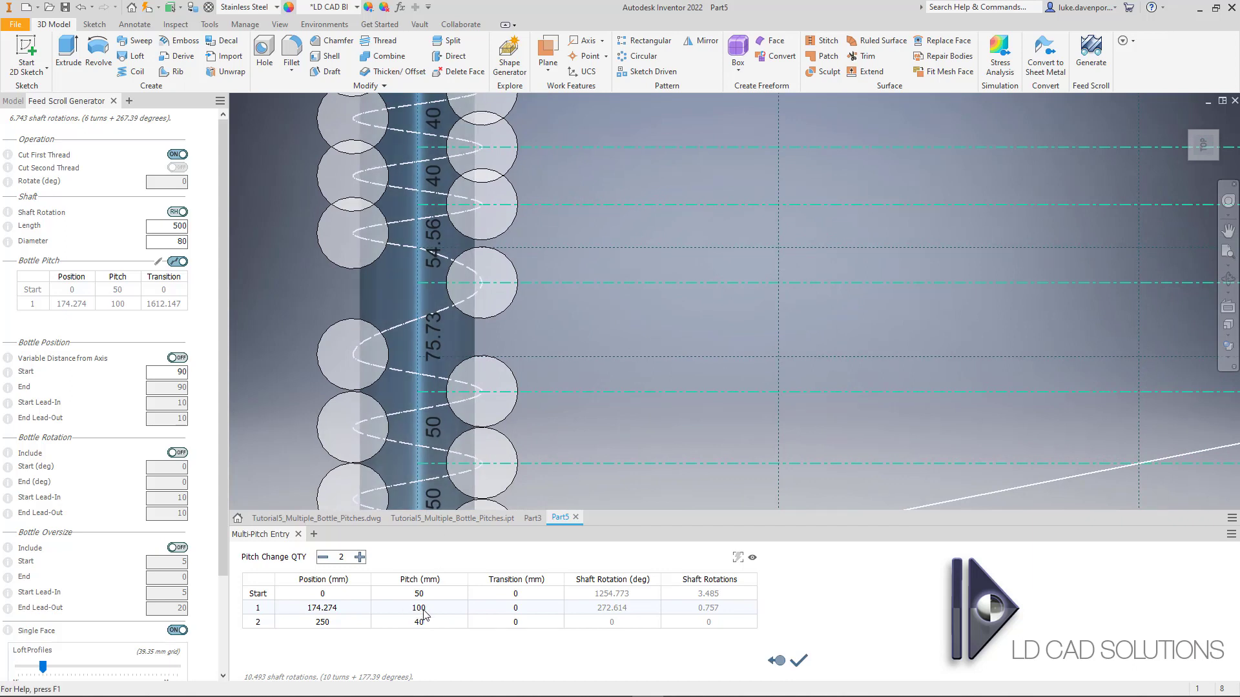
click(342, 608)
text(150)
key(Return)
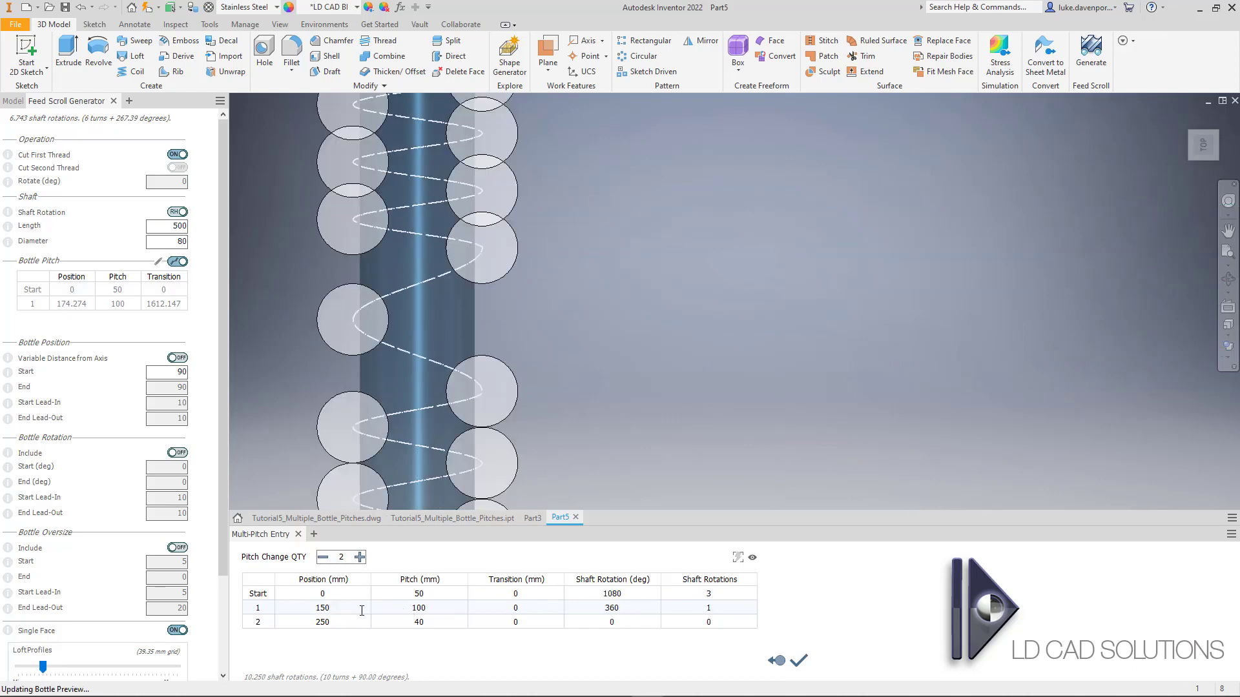
- Examine the pitch line and the bottle spacing along the shaft between pitch changes 1 and 2
middle_drag(404, 428, 564, 441)
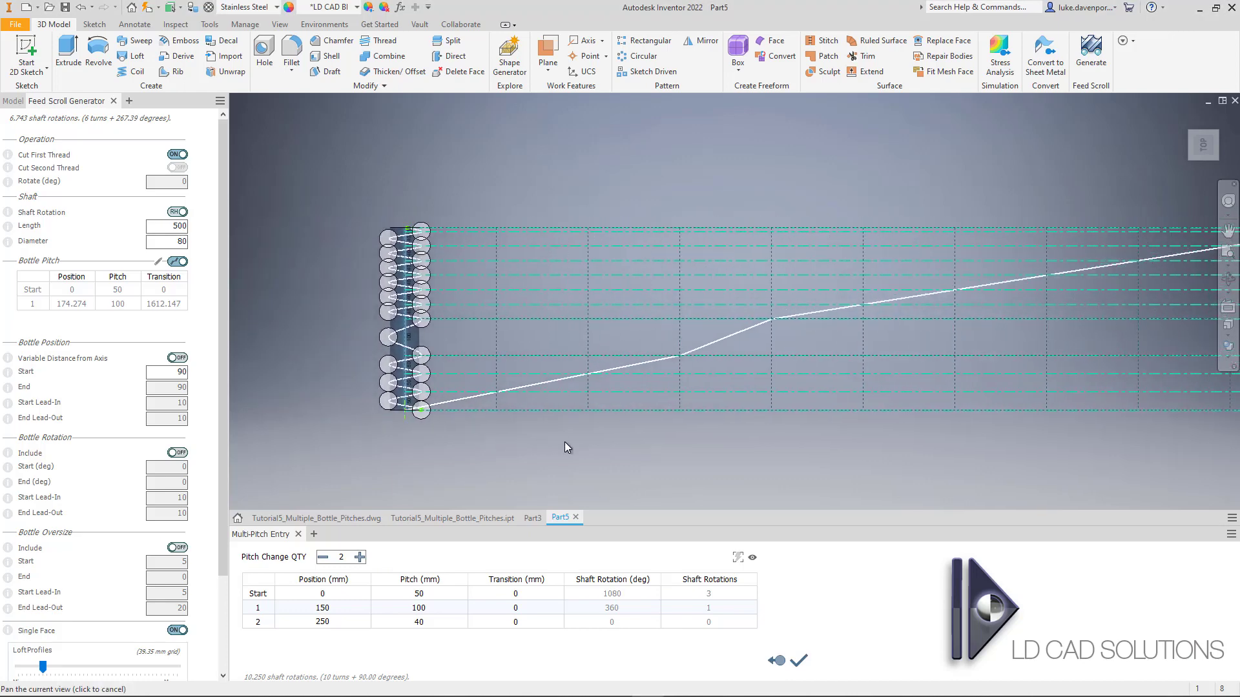
scroll(405, 335, down, 5)
scroll(407, 335, down, 3)
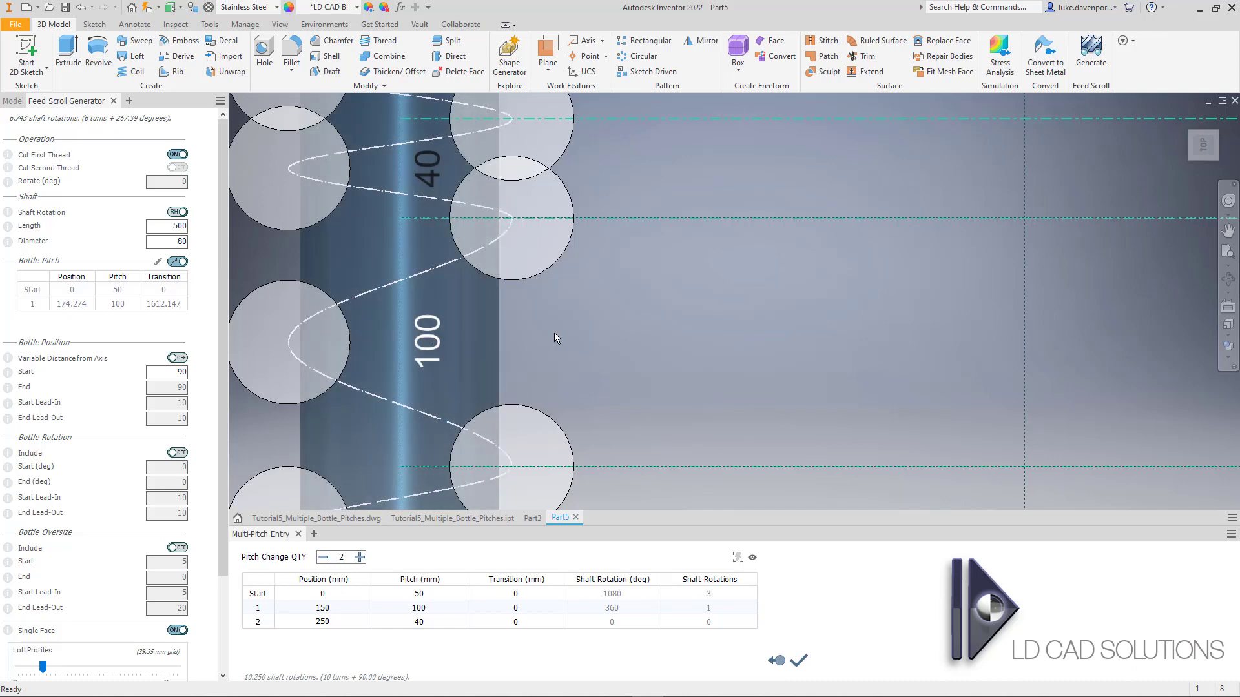
scroll(554, 332, up, 8)
key(Escape)
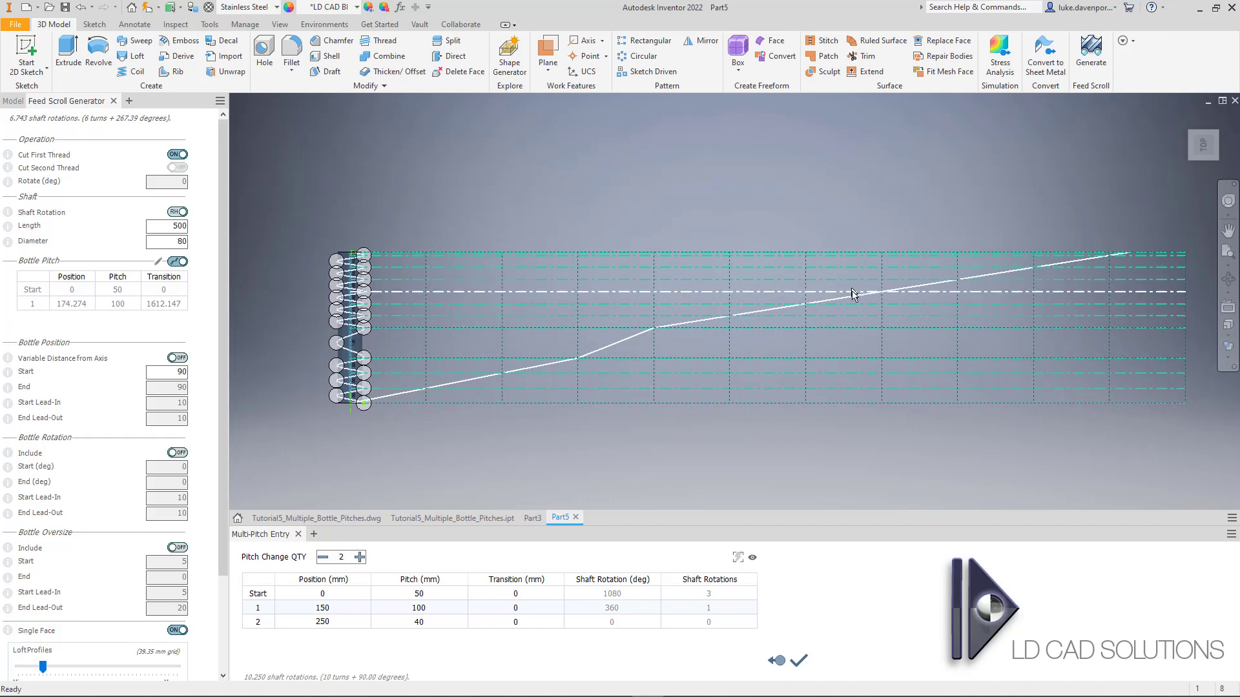
scroll(324, 336, up, 8)
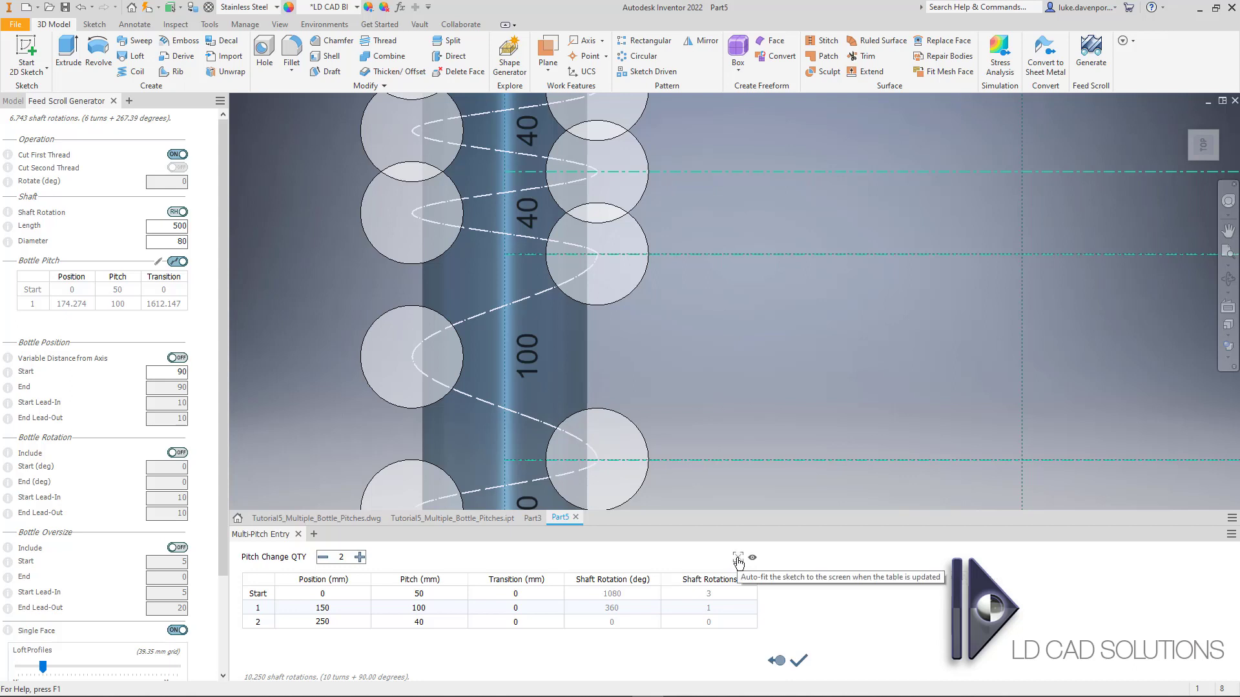
- Try a position of 160 mm for pitch change 1 and return it to 150 mm
click(357, 608)
text(1)
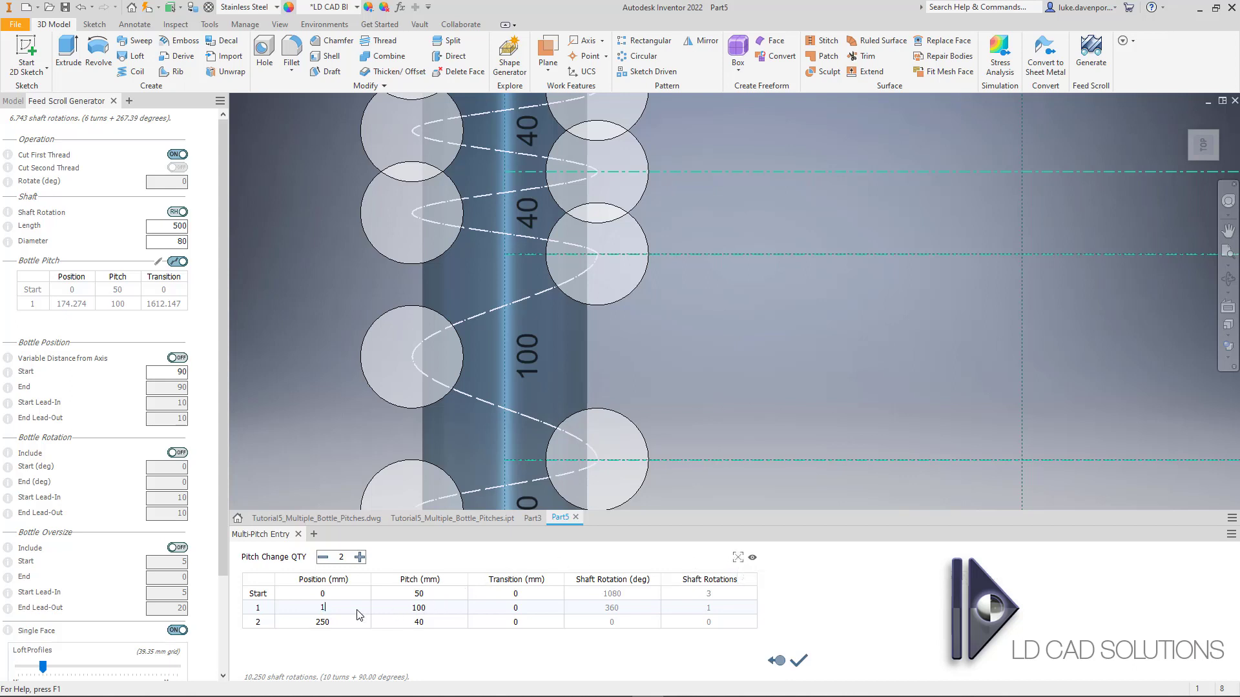
text(60)
key(Return)
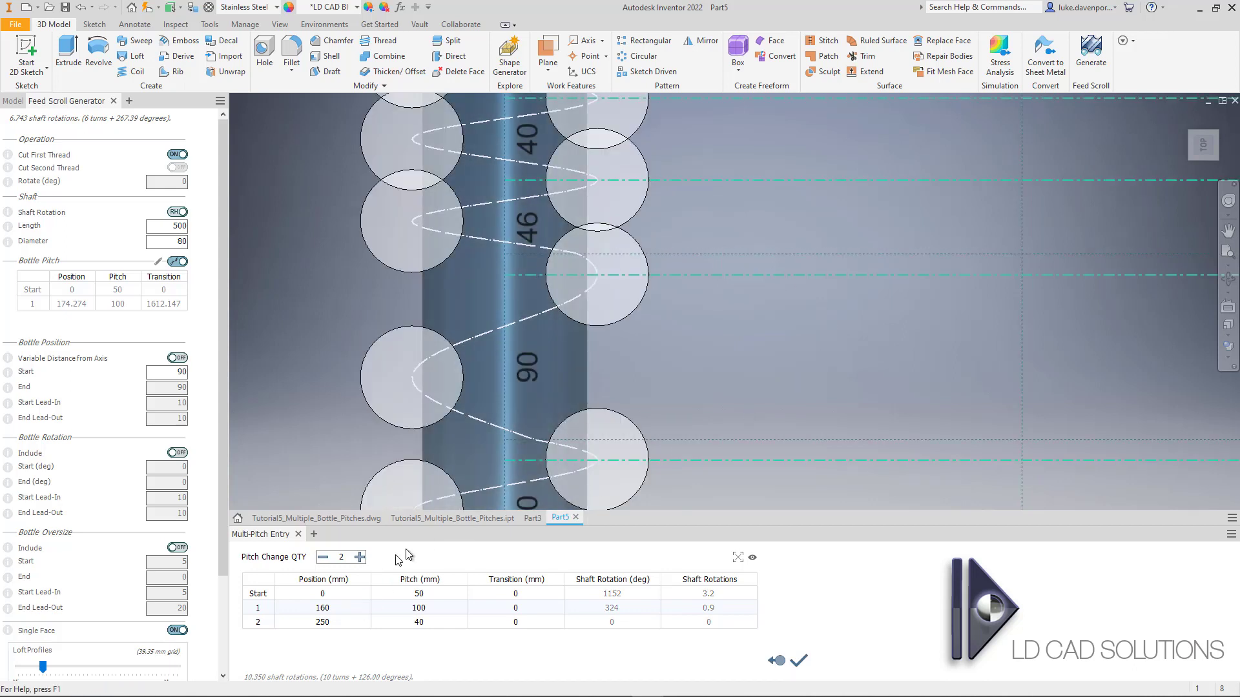
double_click(346, 608)
text(150)
click(418, 608)
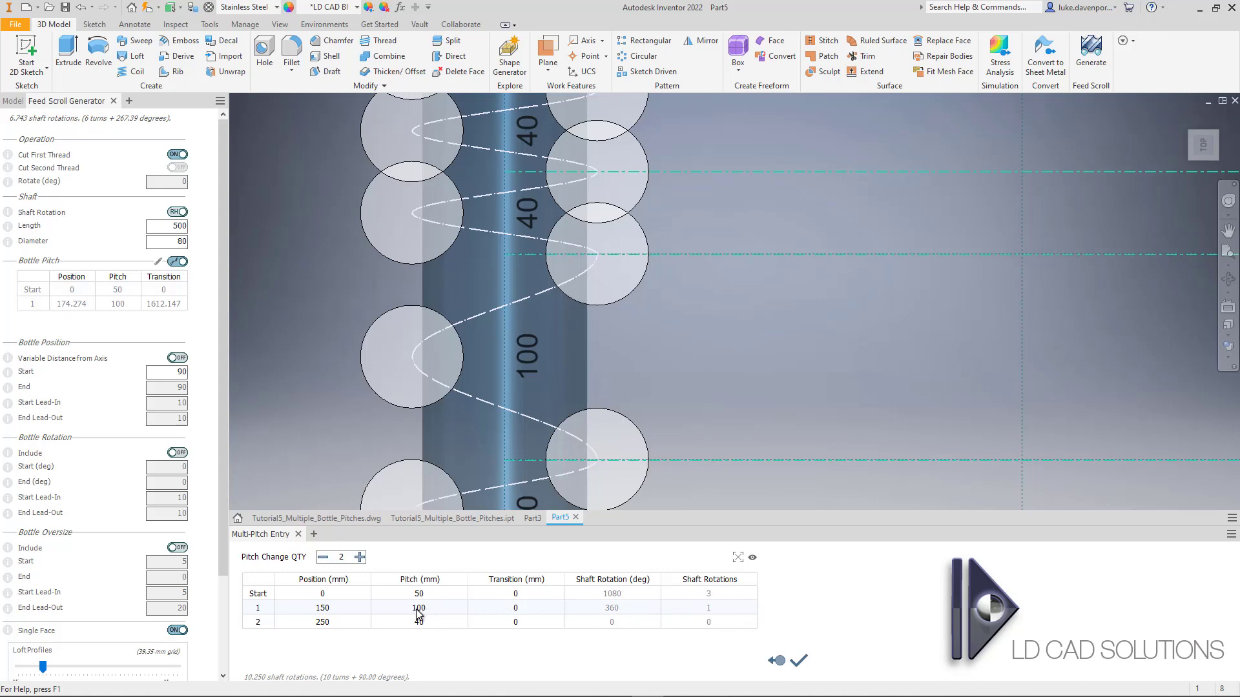
- Set the position of pitch change 2 to 300 mm
click(334, 624)
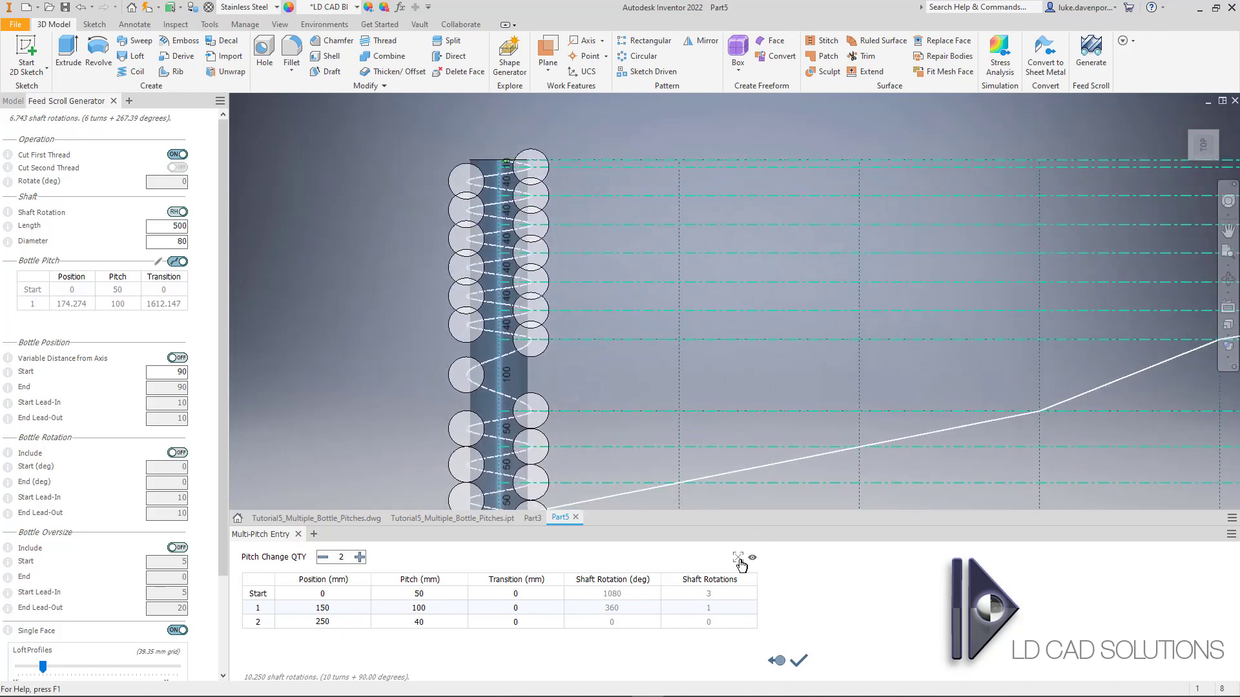
scroll(755, 385, down, 3)
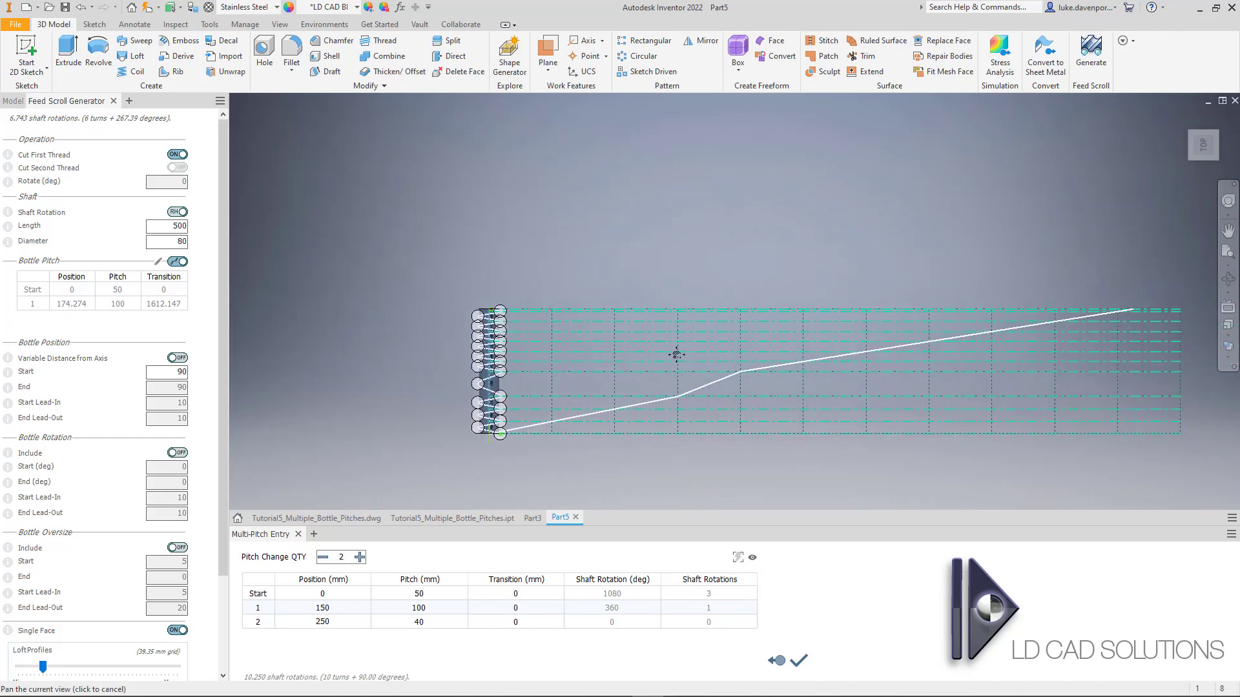
scroll(621, 335, up, 5)
scroll(705, 349, down, 5)
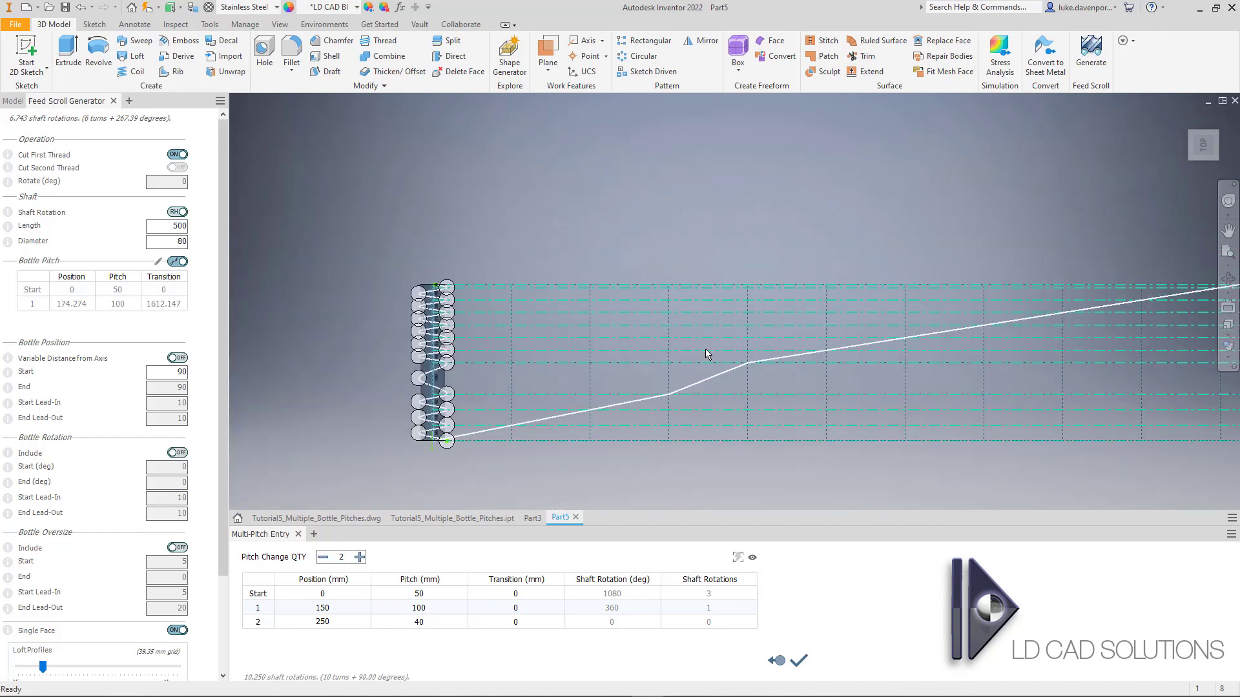
click(345, 621)
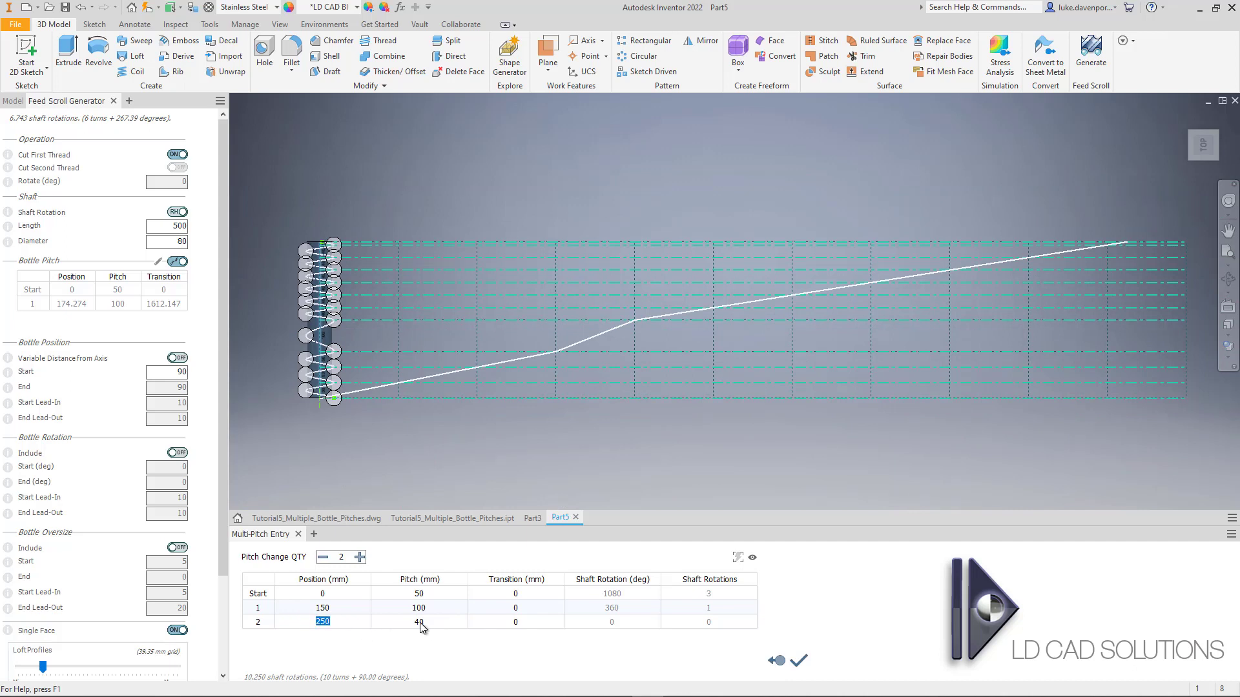
text(300)
key(Return)
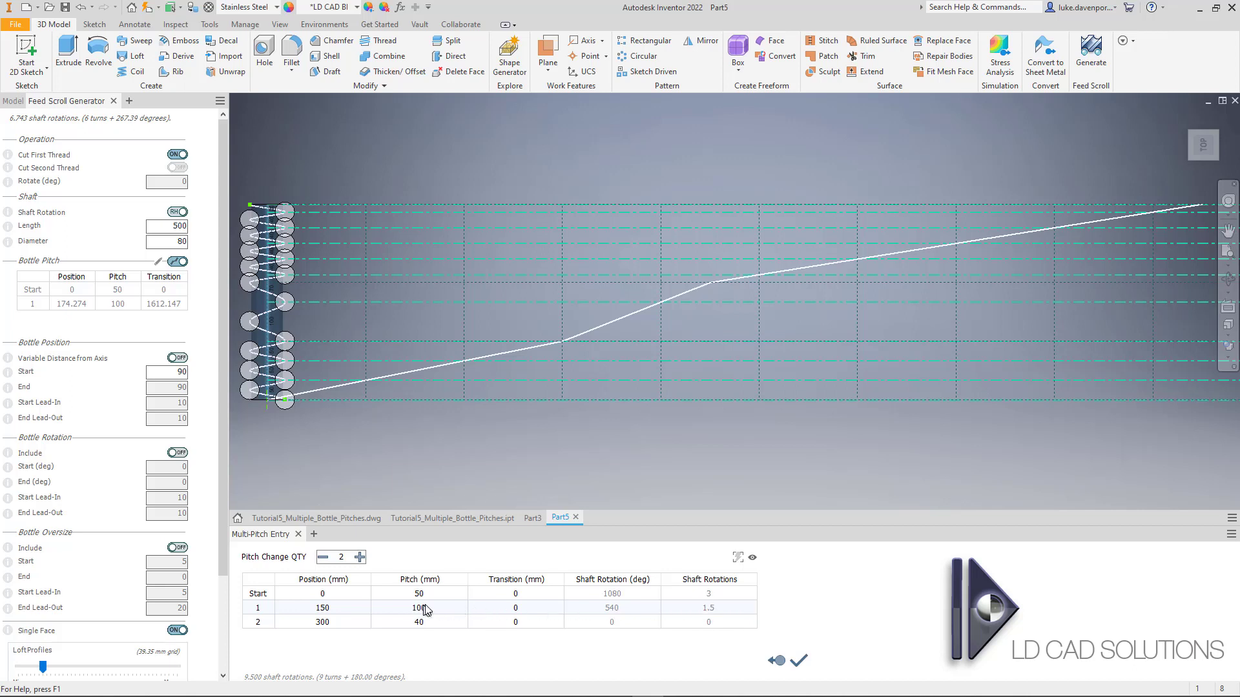
- Examine the two corner points of the pitch line and the shaft rotation grid lines between them
click(562, 342)
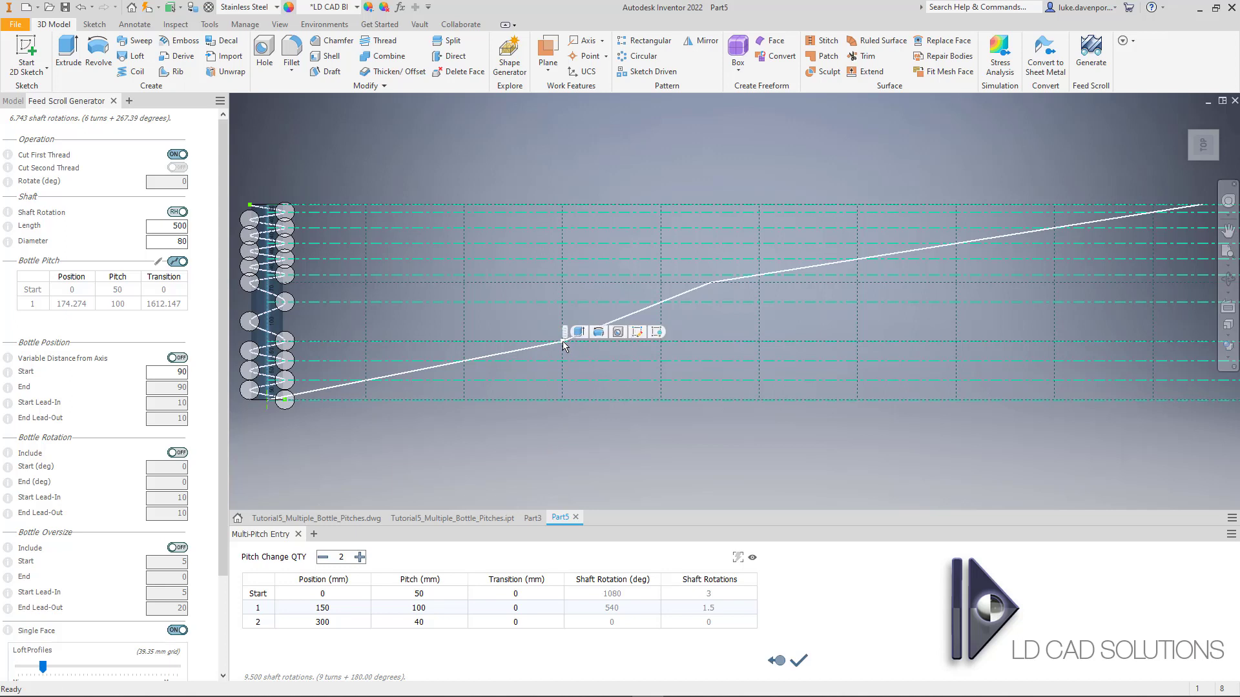
click(708, 282)
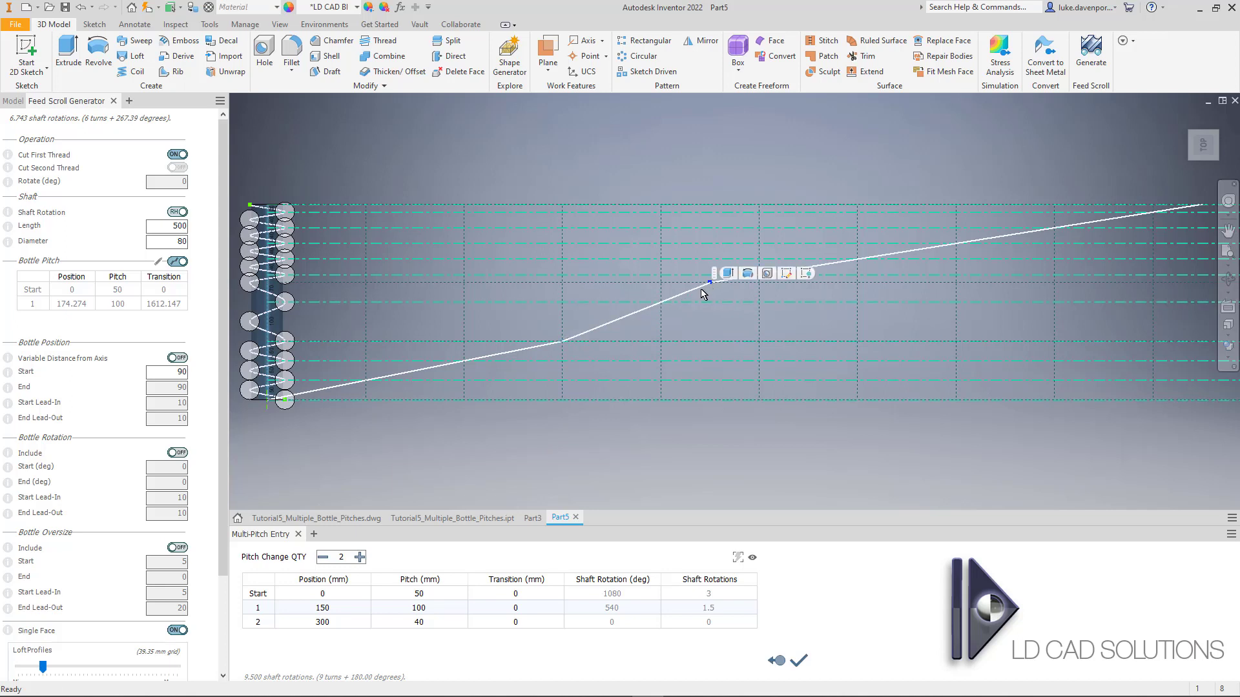
click(563, 341)
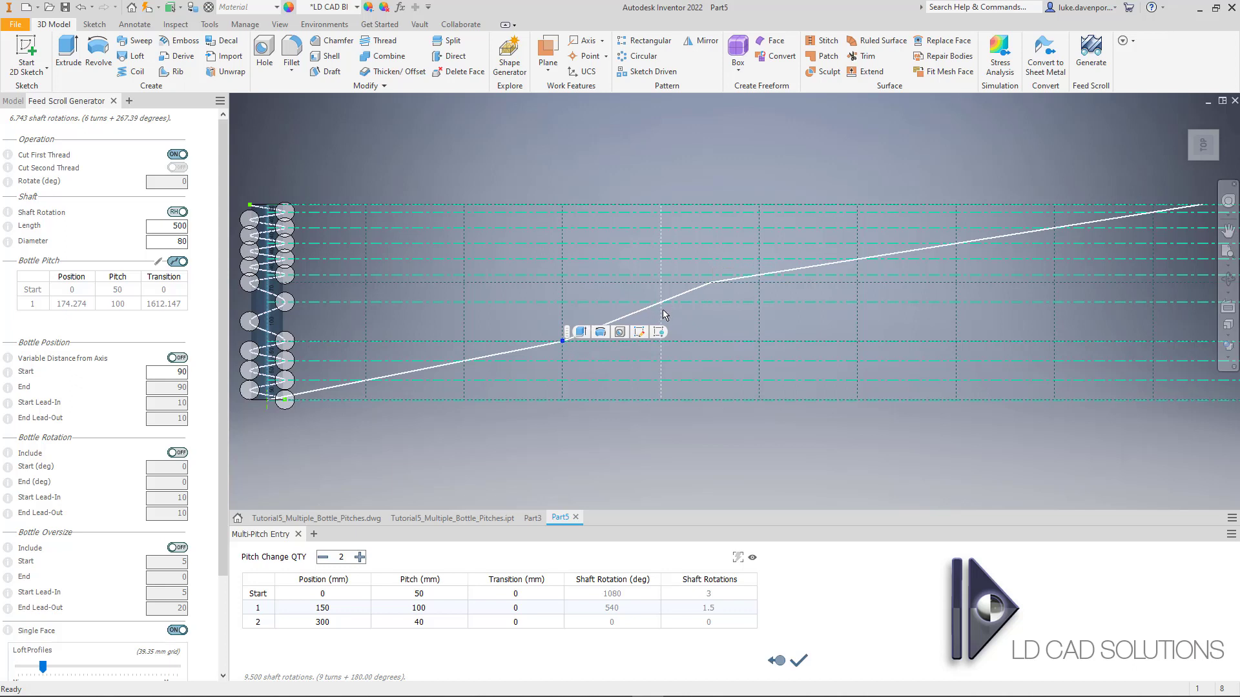
click(562, 312)
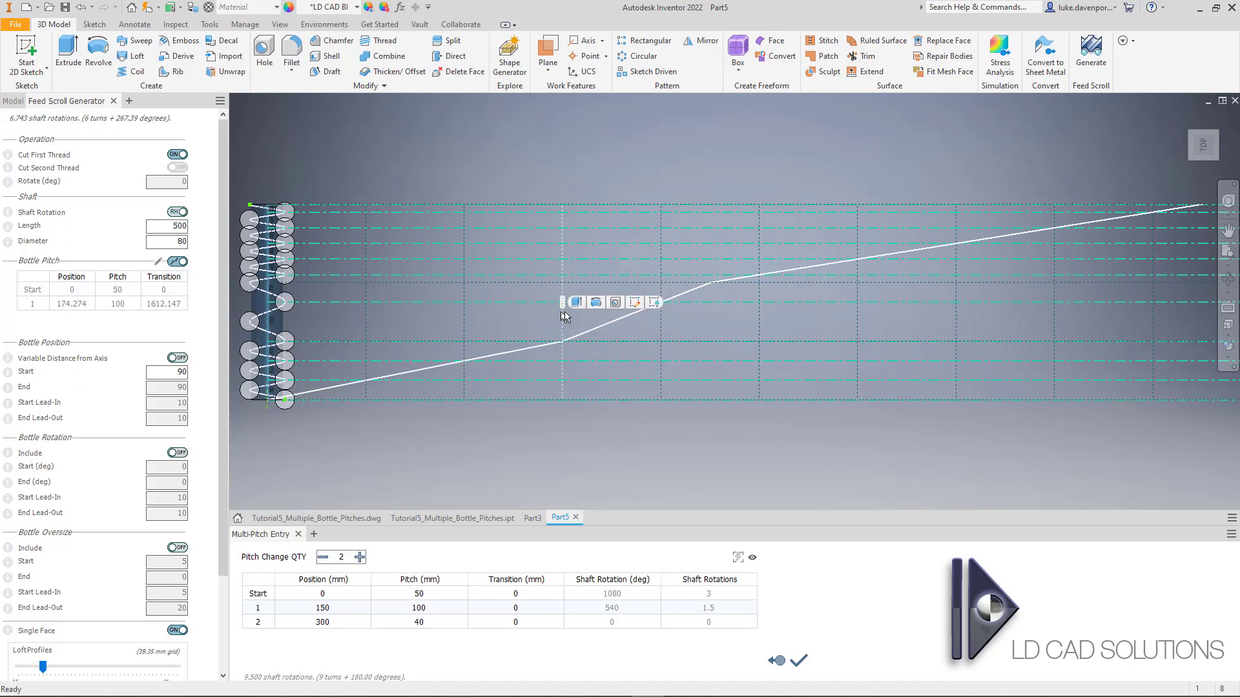
click(661, 321)
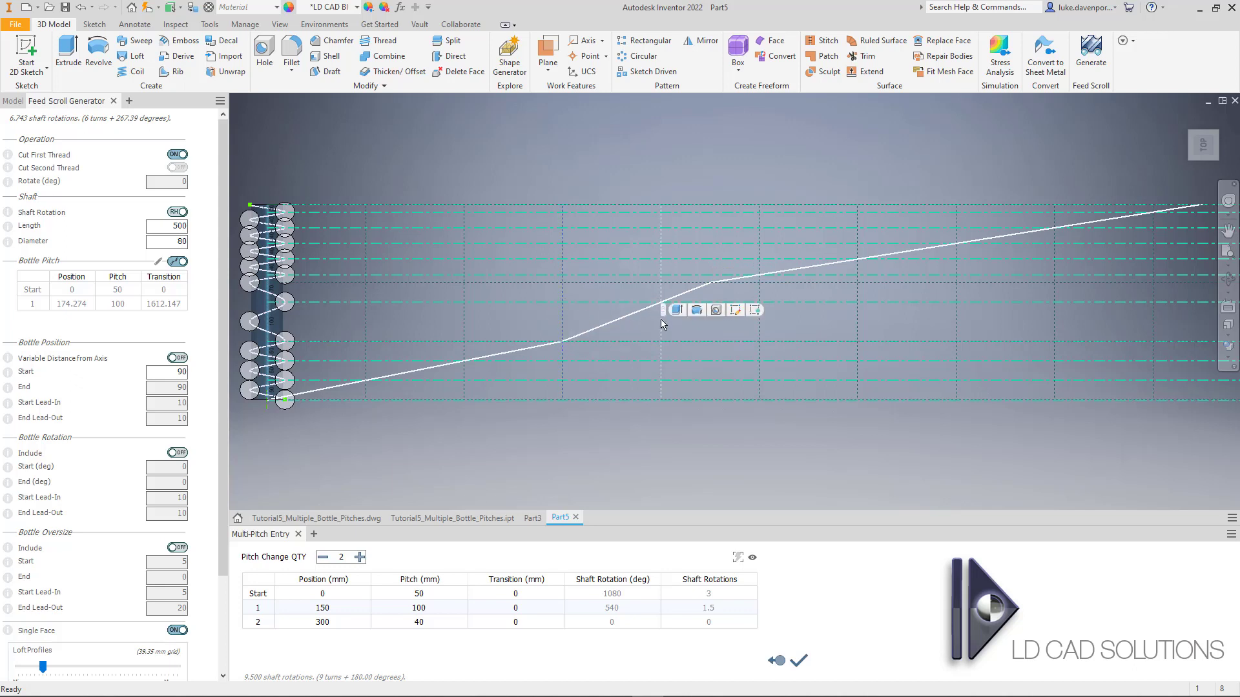
click(562, 319)
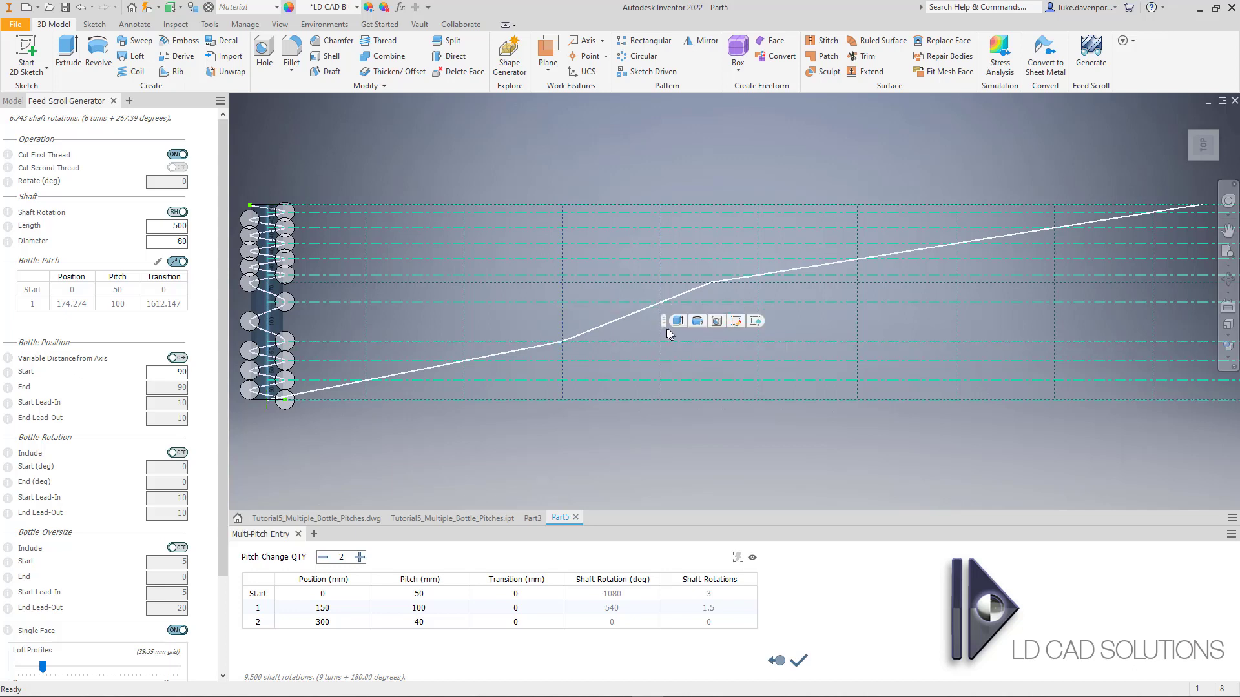
click(706, 290)
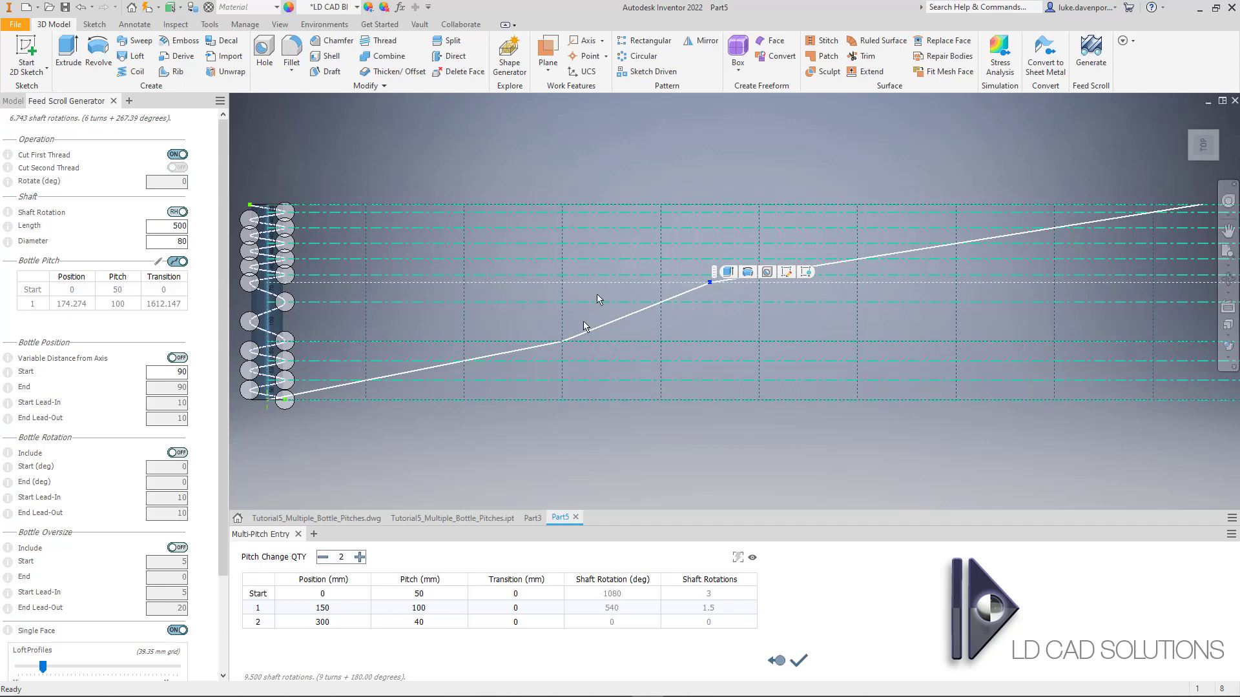
click(555, 436)
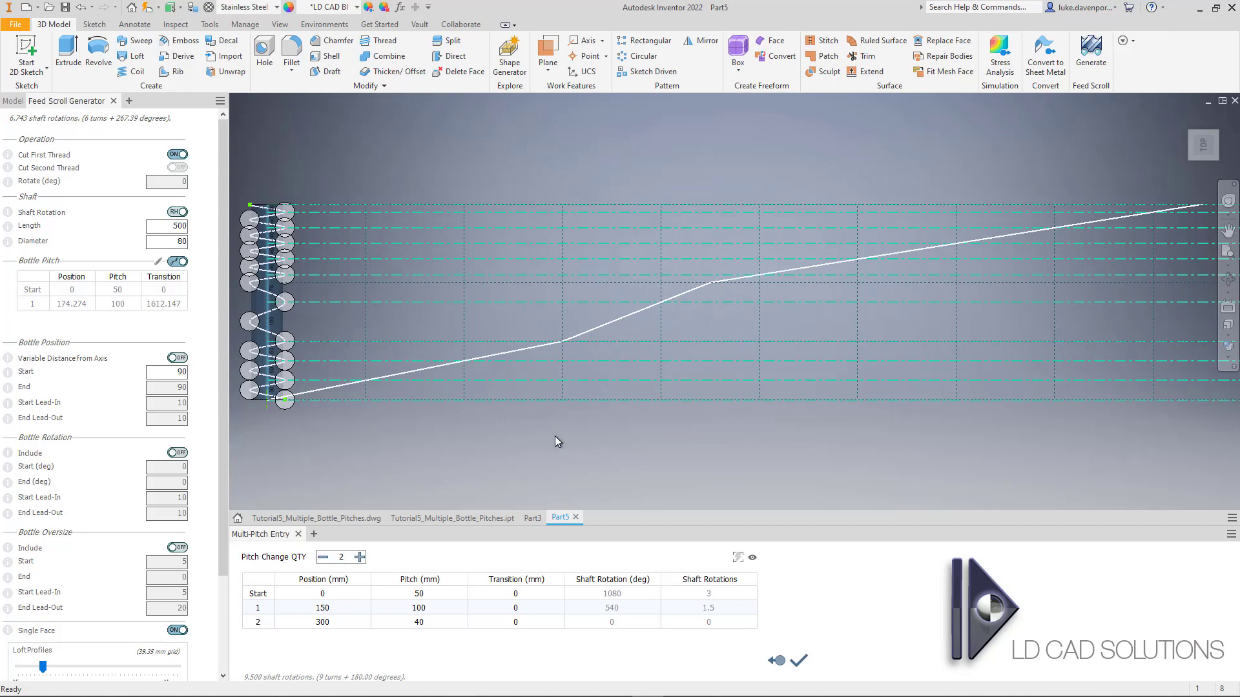
- Add a third pitch change at position 340 mm with a pitch of 120 mm and a transition of 0
click(360, 557)
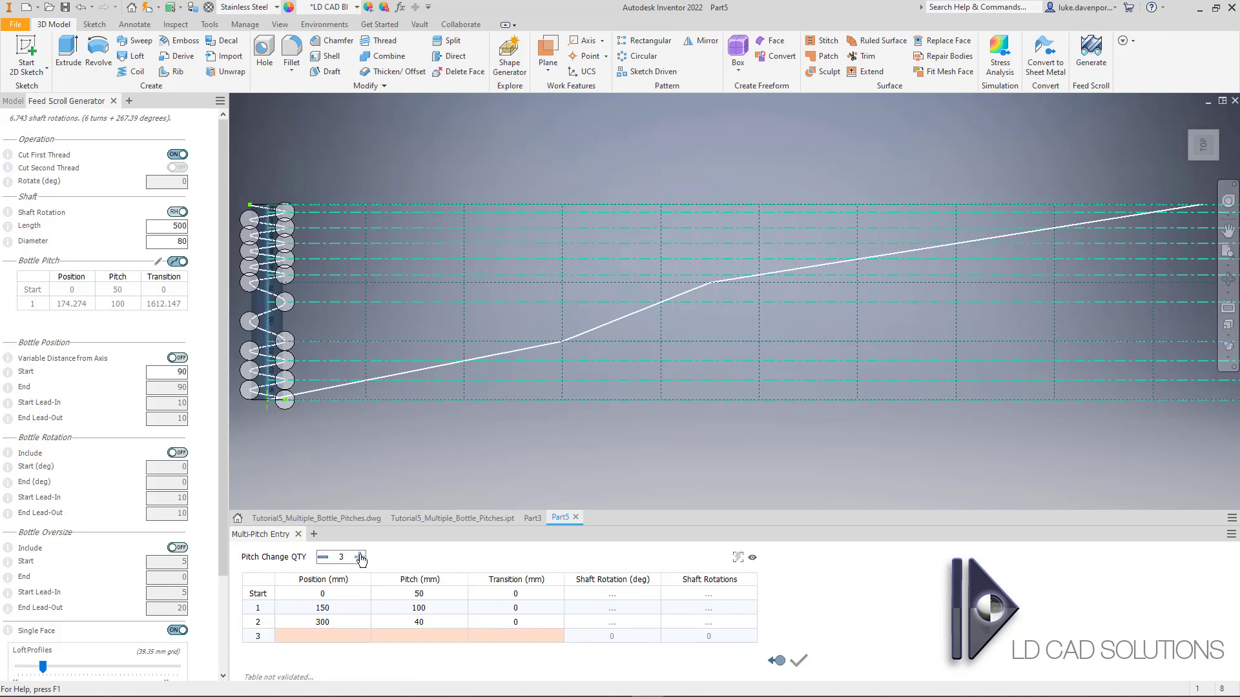
click(331, 637)
text(340)
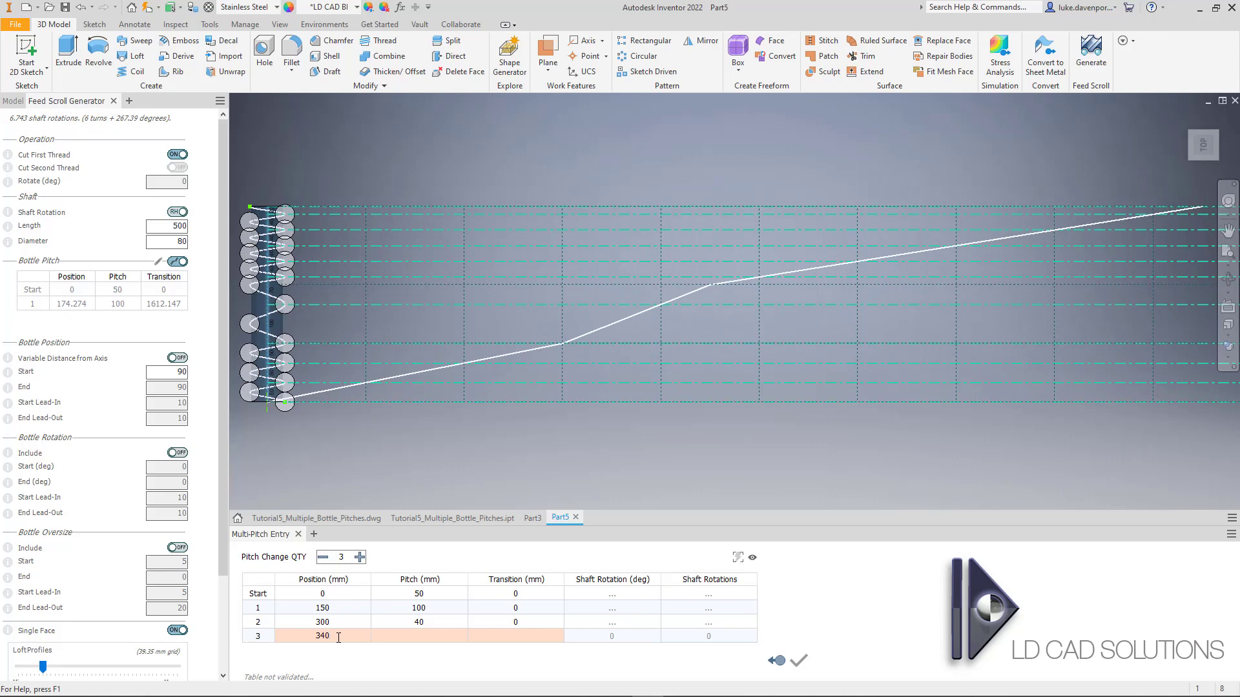
click(423, 635)
text(120)
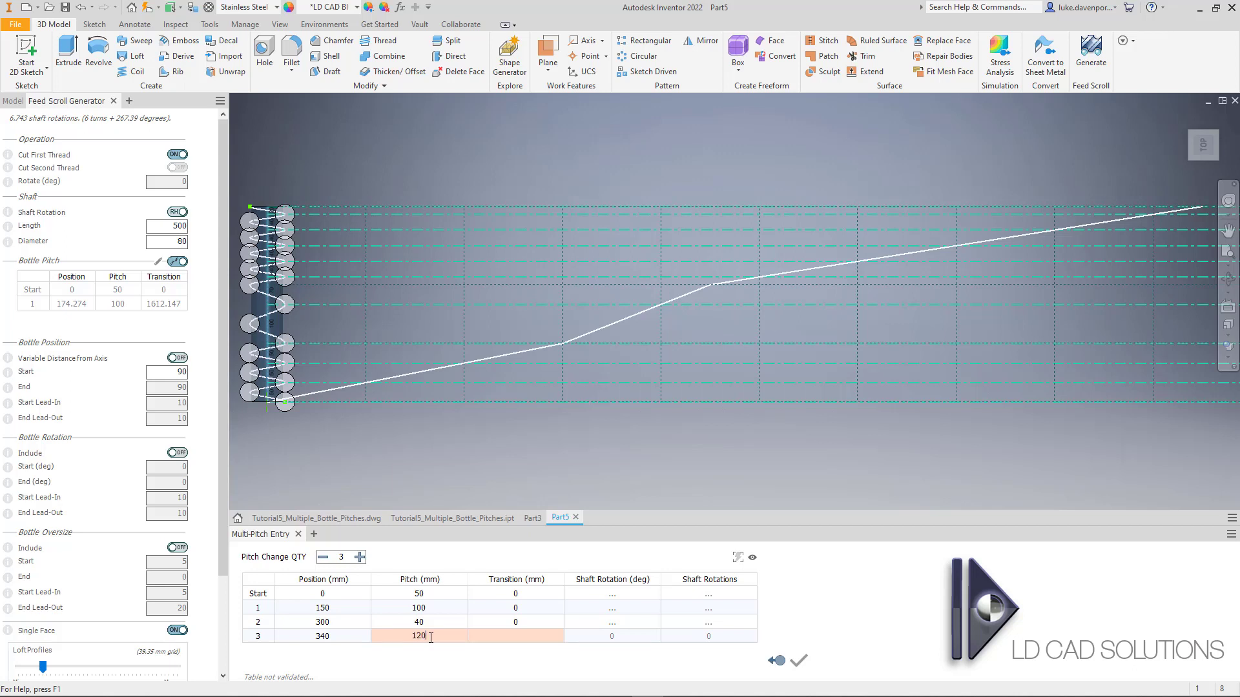
key(Tab)
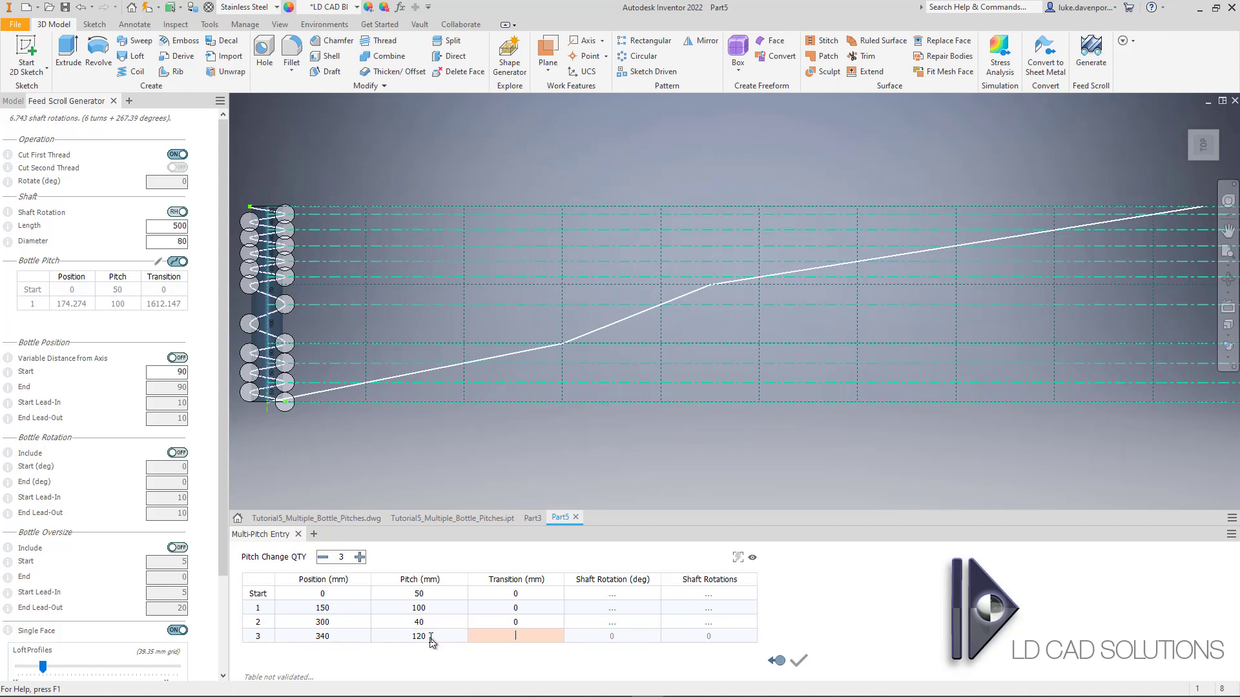
key(Return)
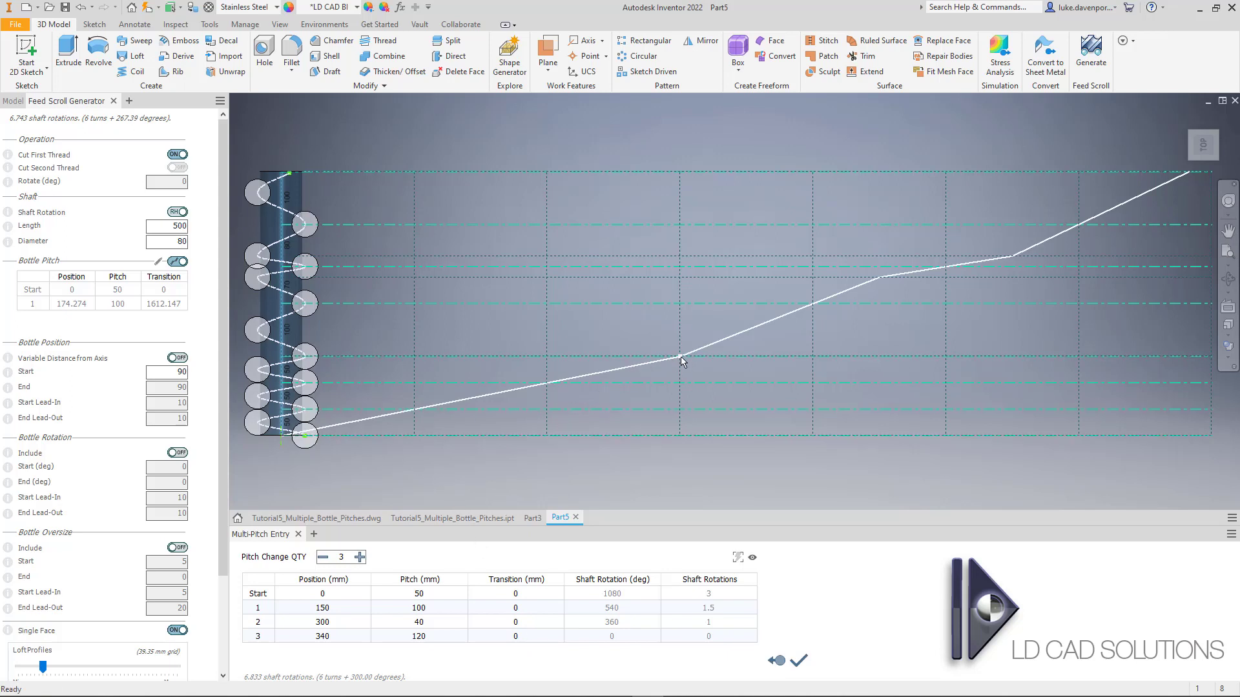
- Set the transition of pitch change 1 to 100 mm
double_click(521, 608)
drag(534, 607, 498, 607)
text(100)
key(Return)
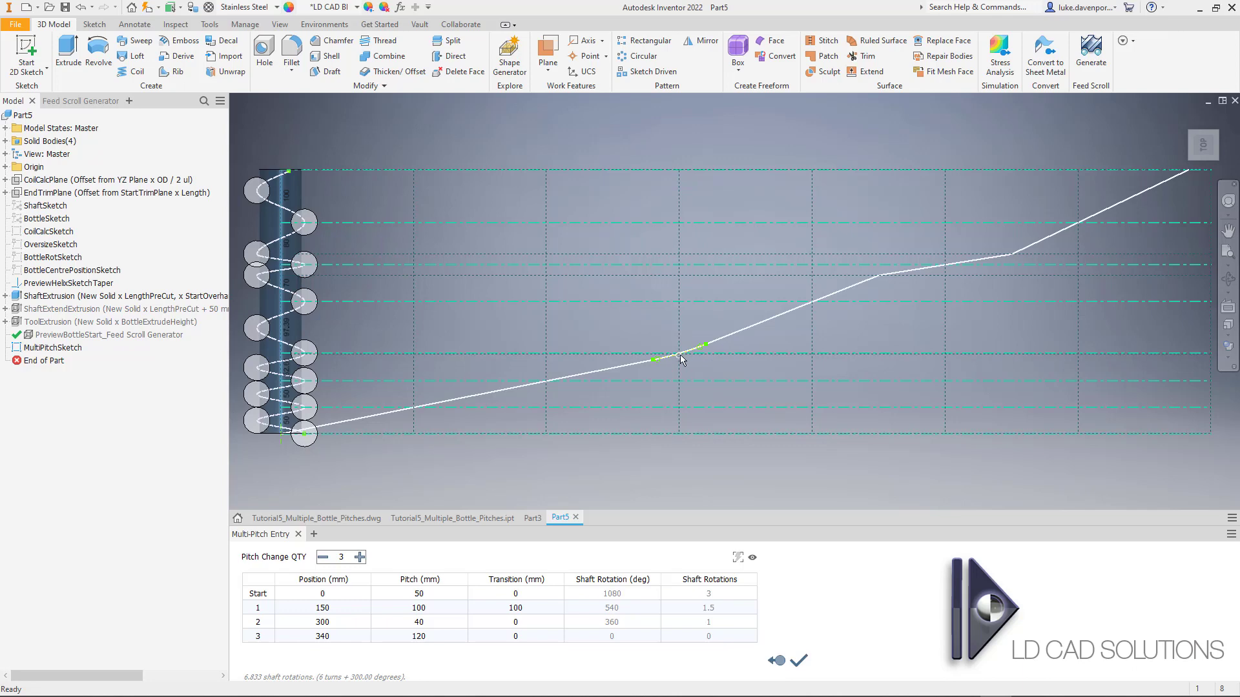
- Examine the curved transition on the pitch line at pitch change 1 and the bottle spacing around it
scroll(678, 361, up, 5)
scroll(679, 360, up, 5)
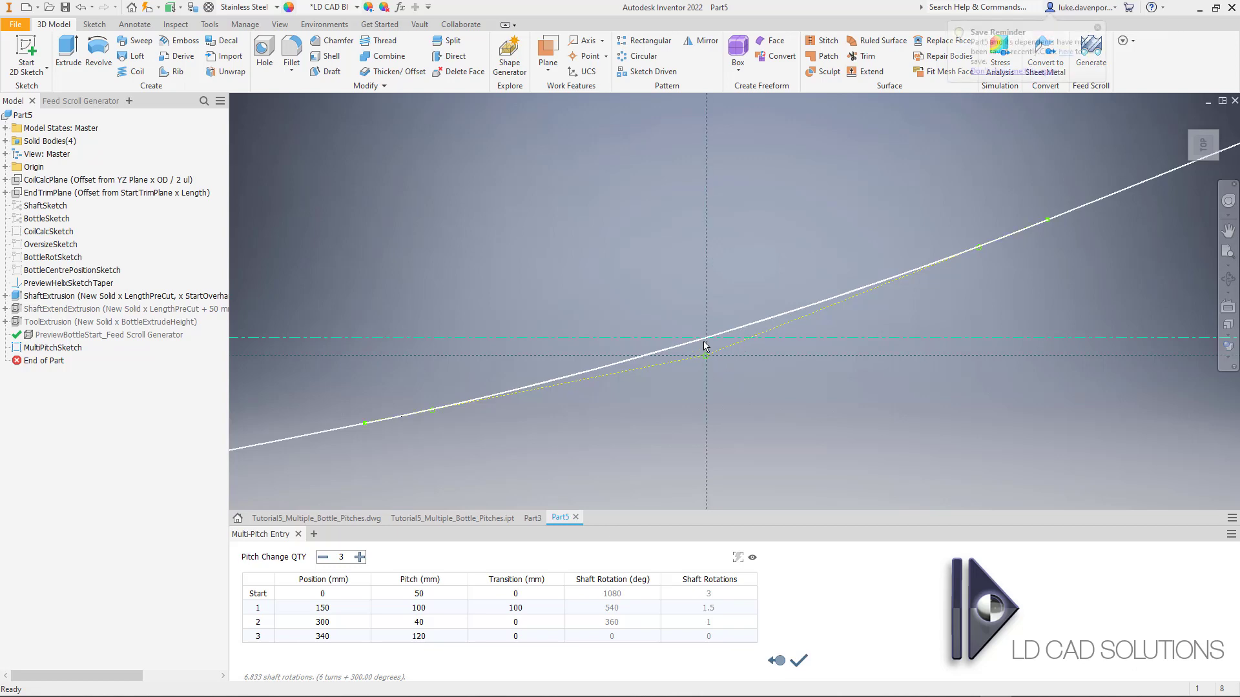
scroll(704, 346, down, 5)
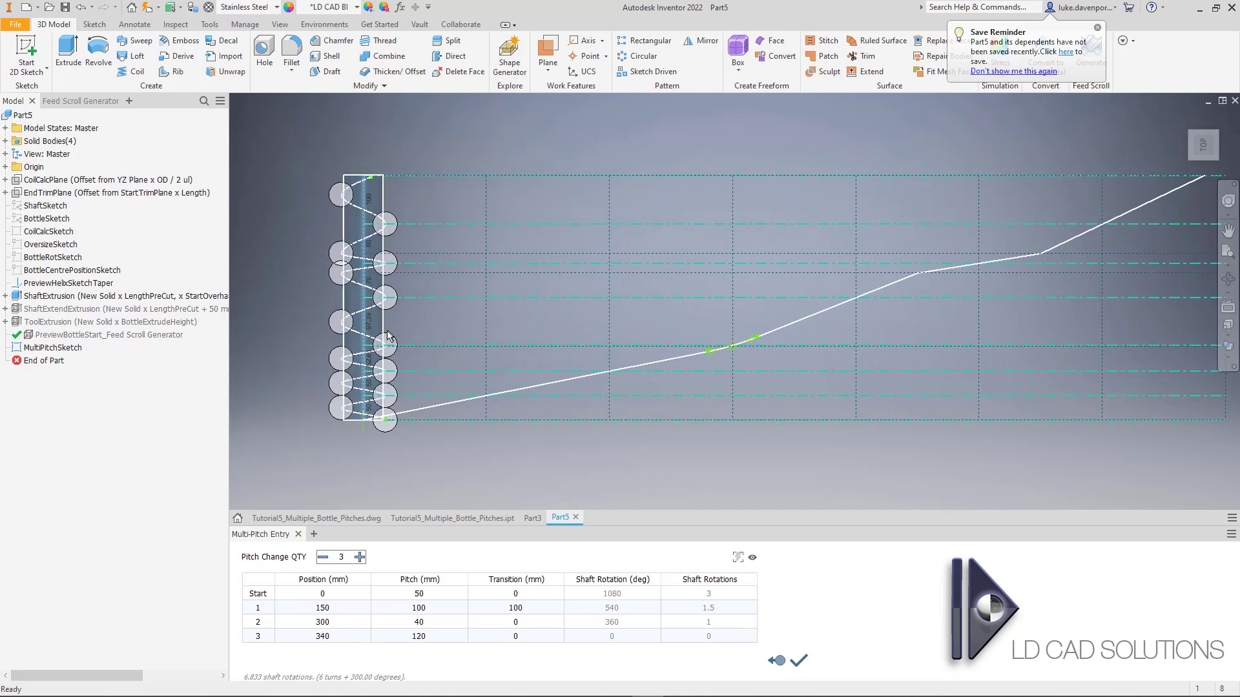
scroll(377, 333, up, 3)
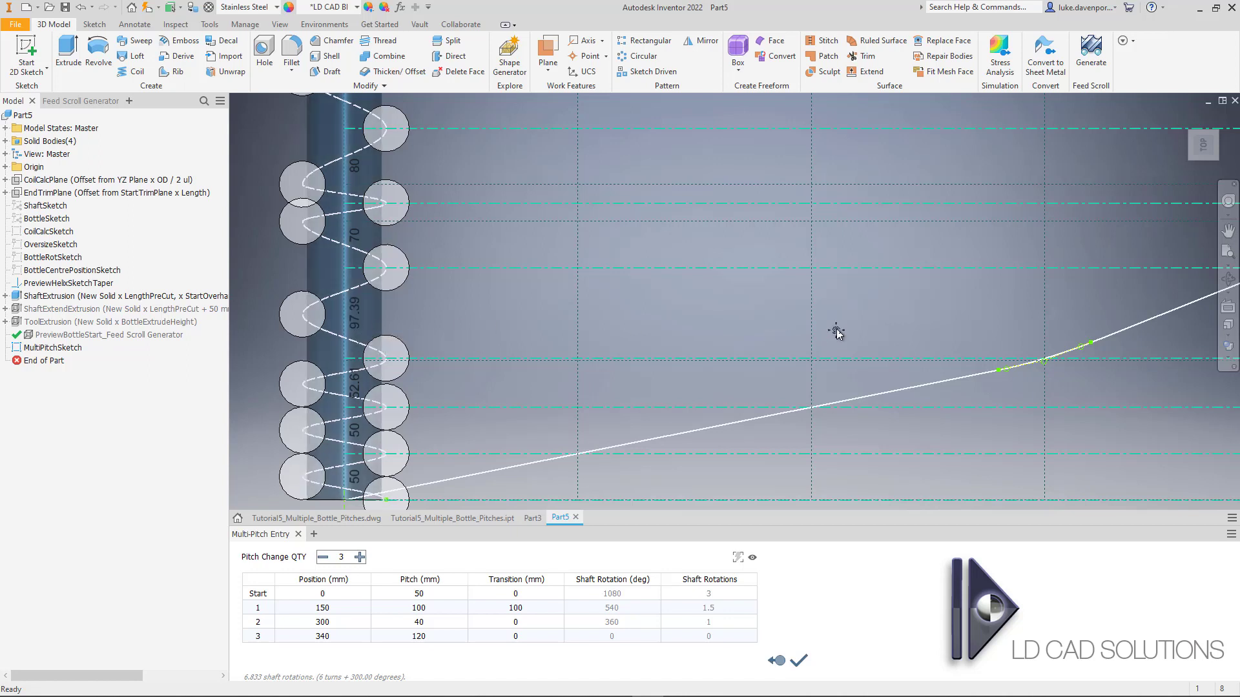
middle_drag(835, 328, 808, 328)
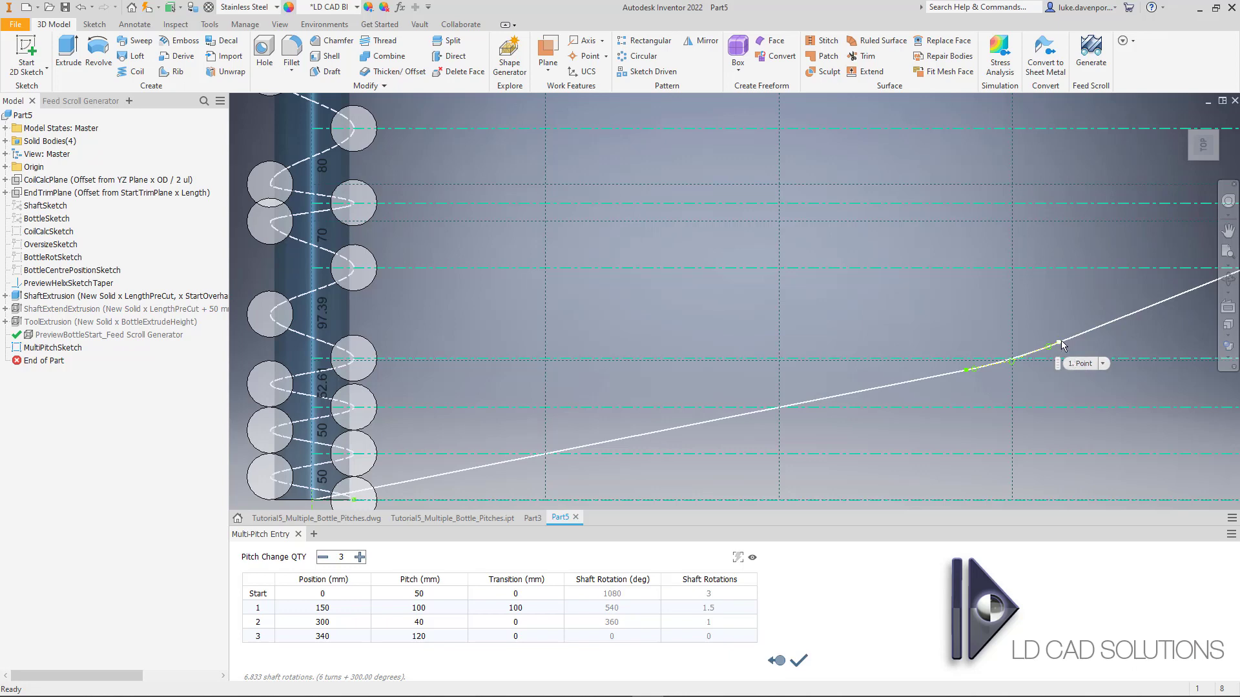
middle_drag(1057, 304, 820, 320)
- Copy the 100 mm transition of pitch change 1 to all pitch changes
scroll(1033, 313, up, 2)
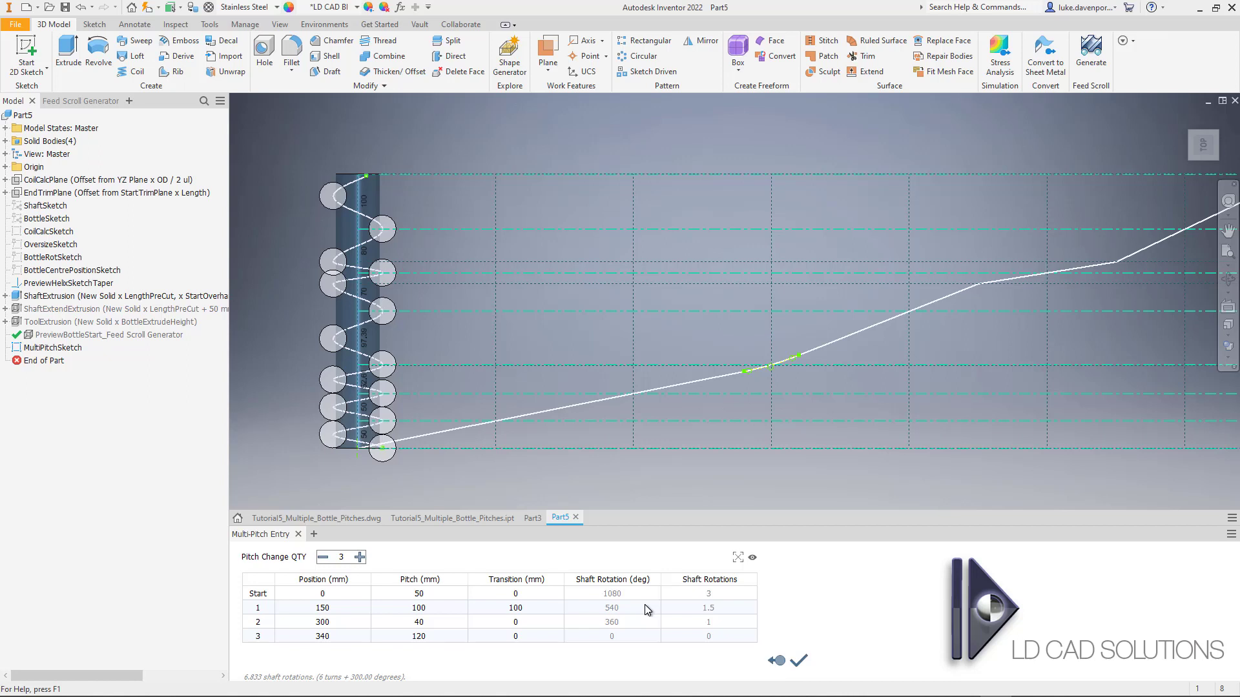
right_click(528, 610)
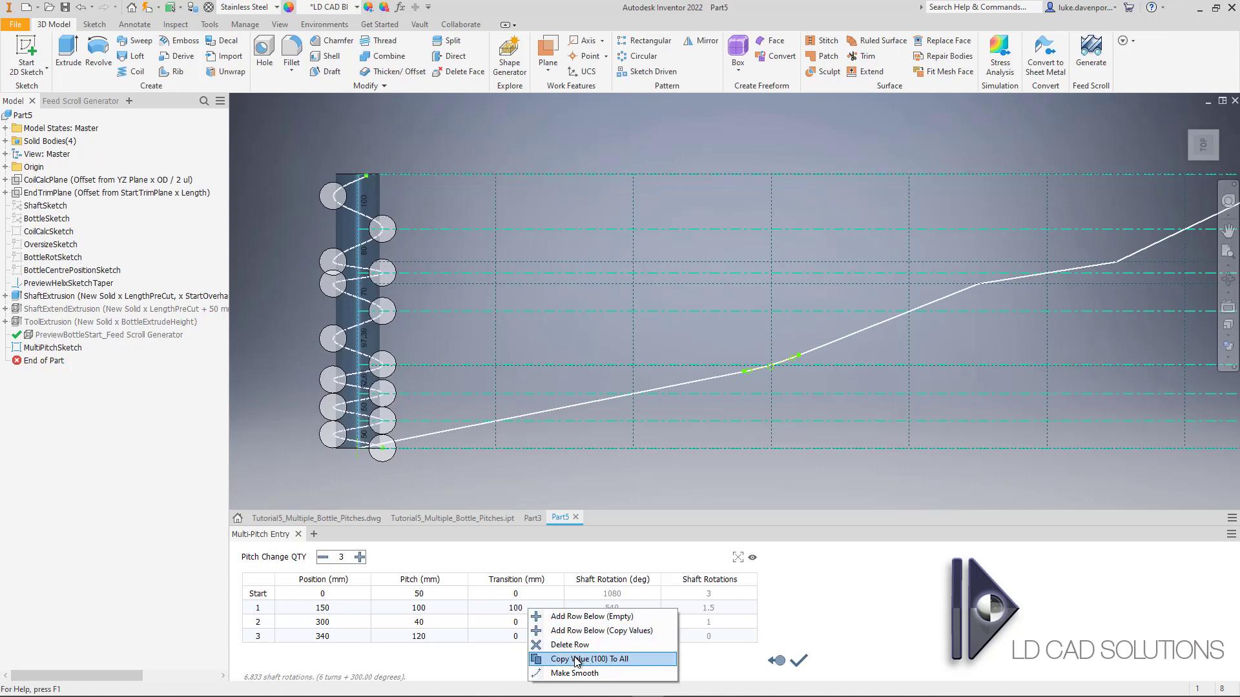
click(616, 663)
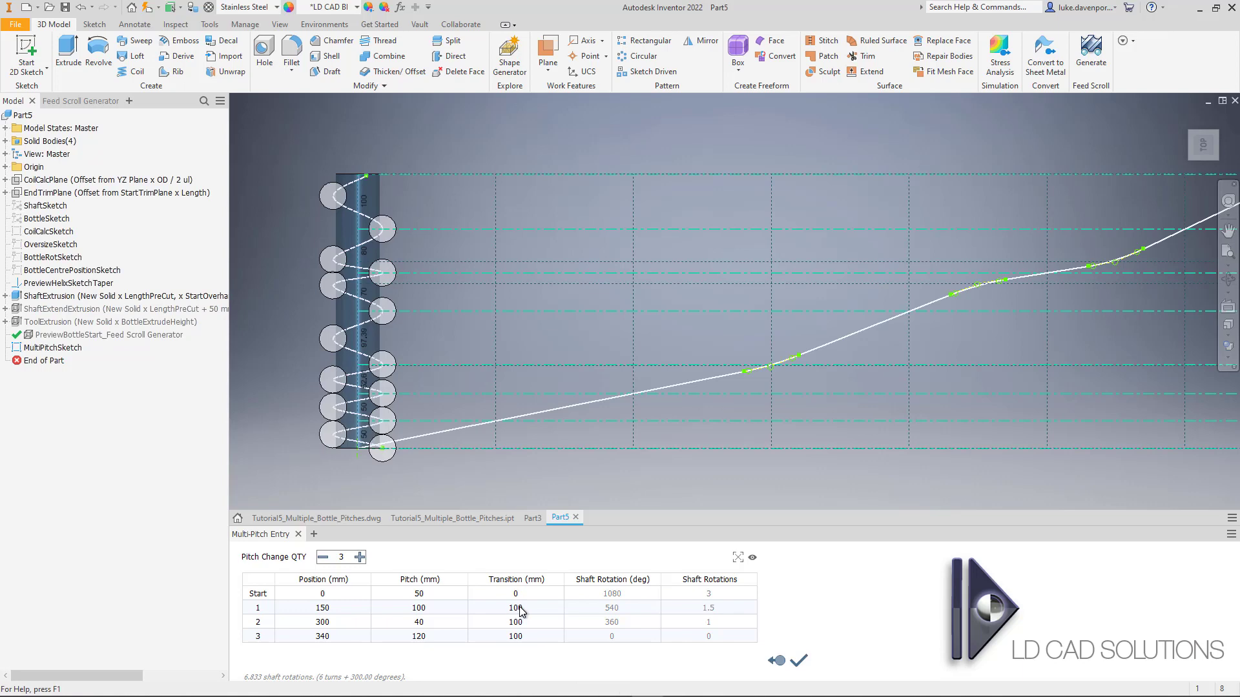
- Set the transition of pitch change 1 to 200 mm and copy that value to all pitch changes
middle_drag(758, 479, 601, 487)
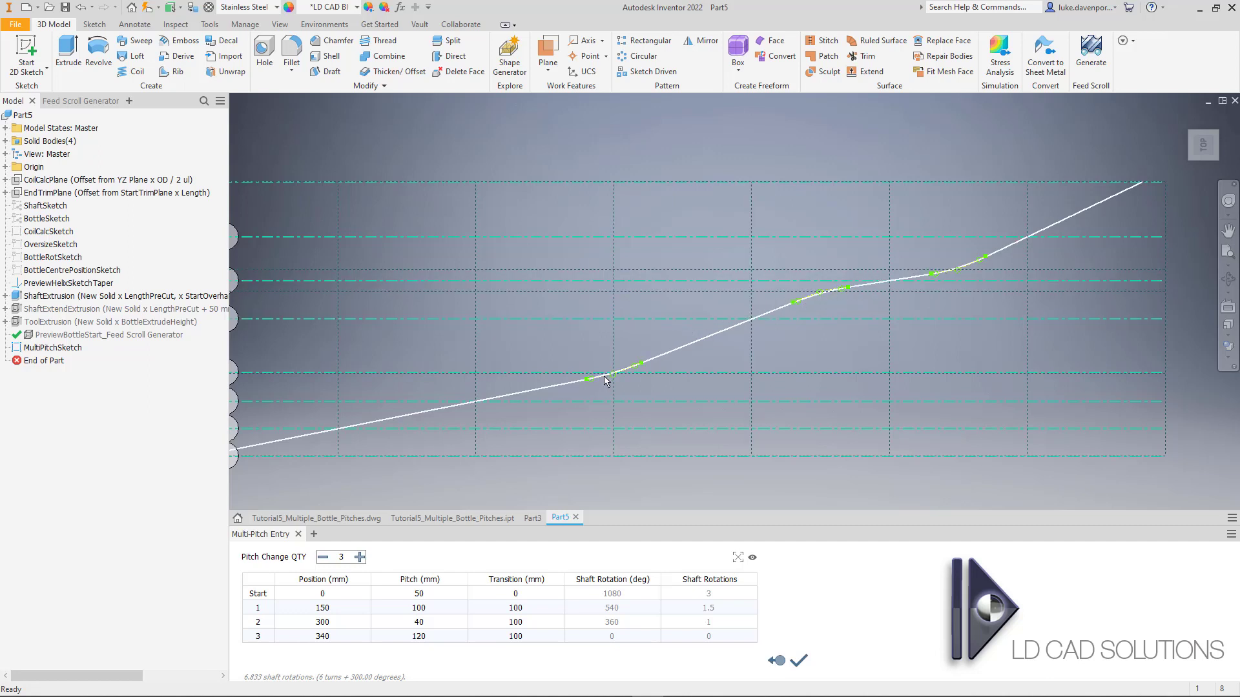
click(525, 610)
text(200)
key(Return)
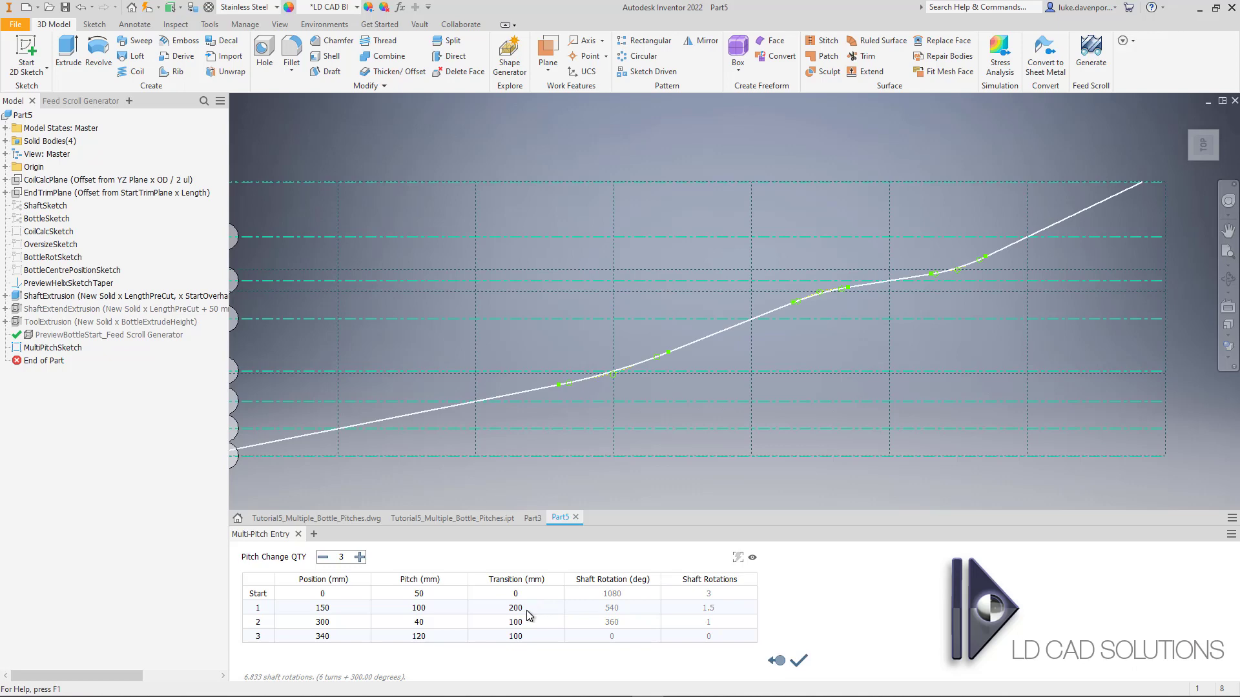
right_click(526, 610)
click(572, 661)
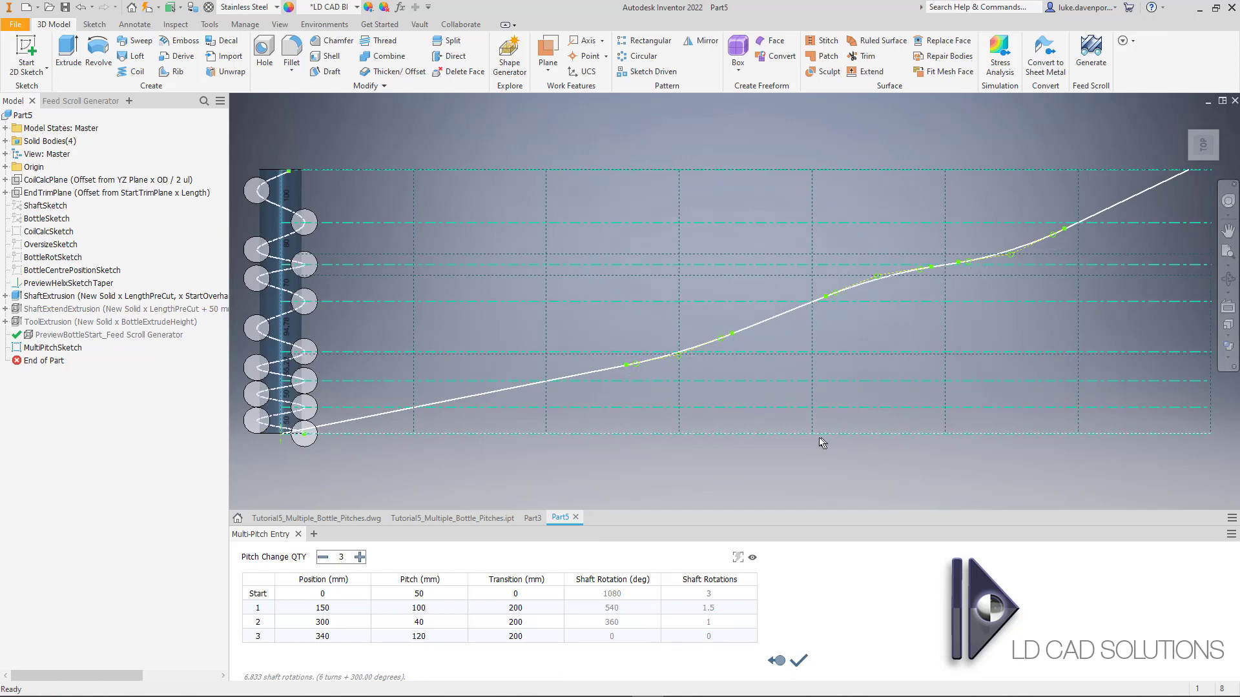
middle_drag(726, 463, 723, 467)
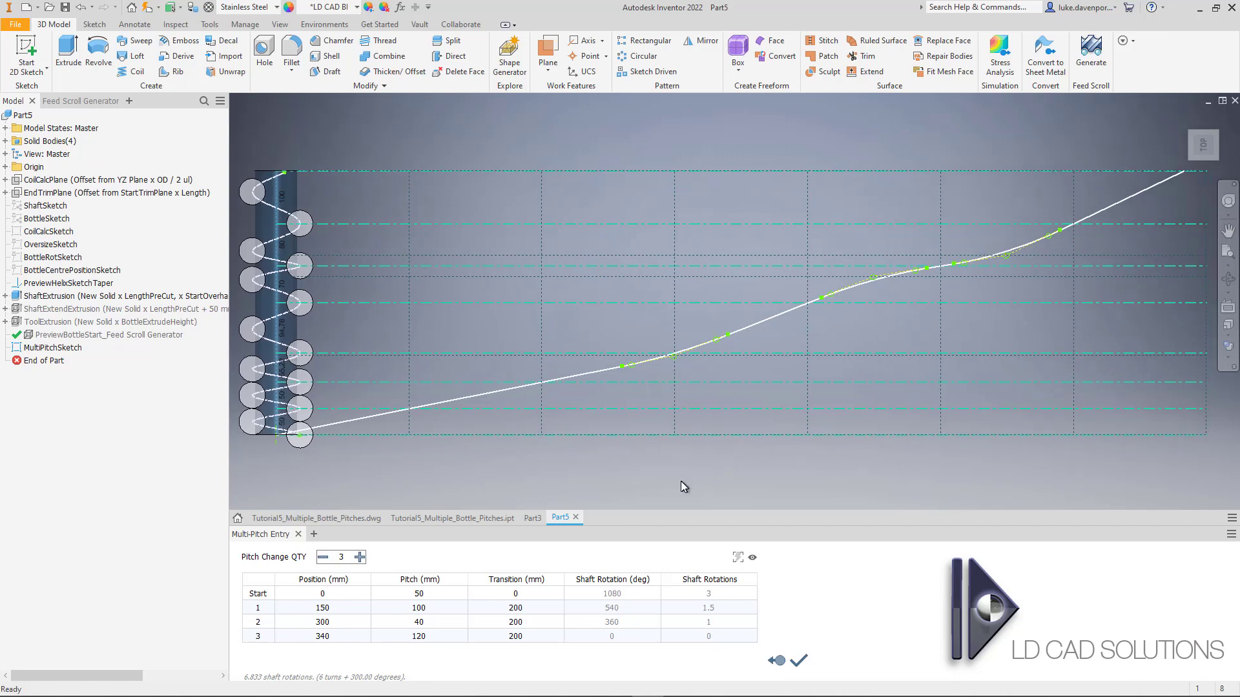
- Try a transition of 1000 mm for pitch change 1 and check the maximum transition distance available
click(537, 608)
text(1000)
click(530, 622)
click(545, 608)
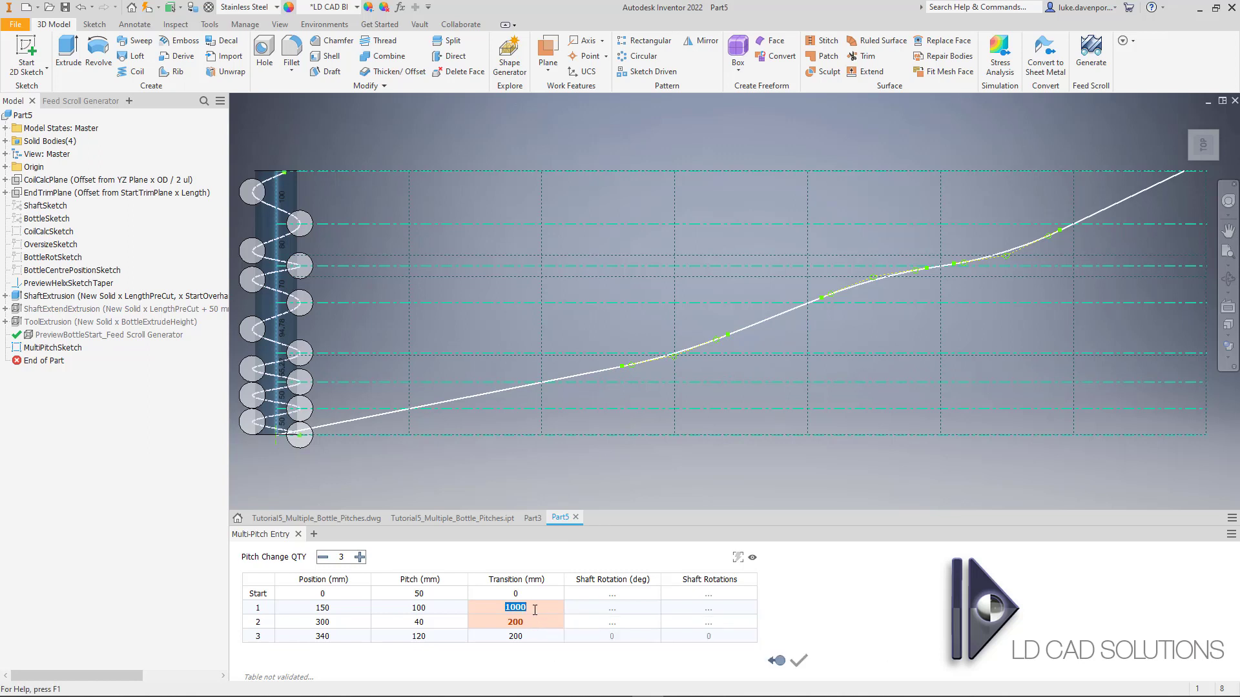
mouse_move(539, 624)
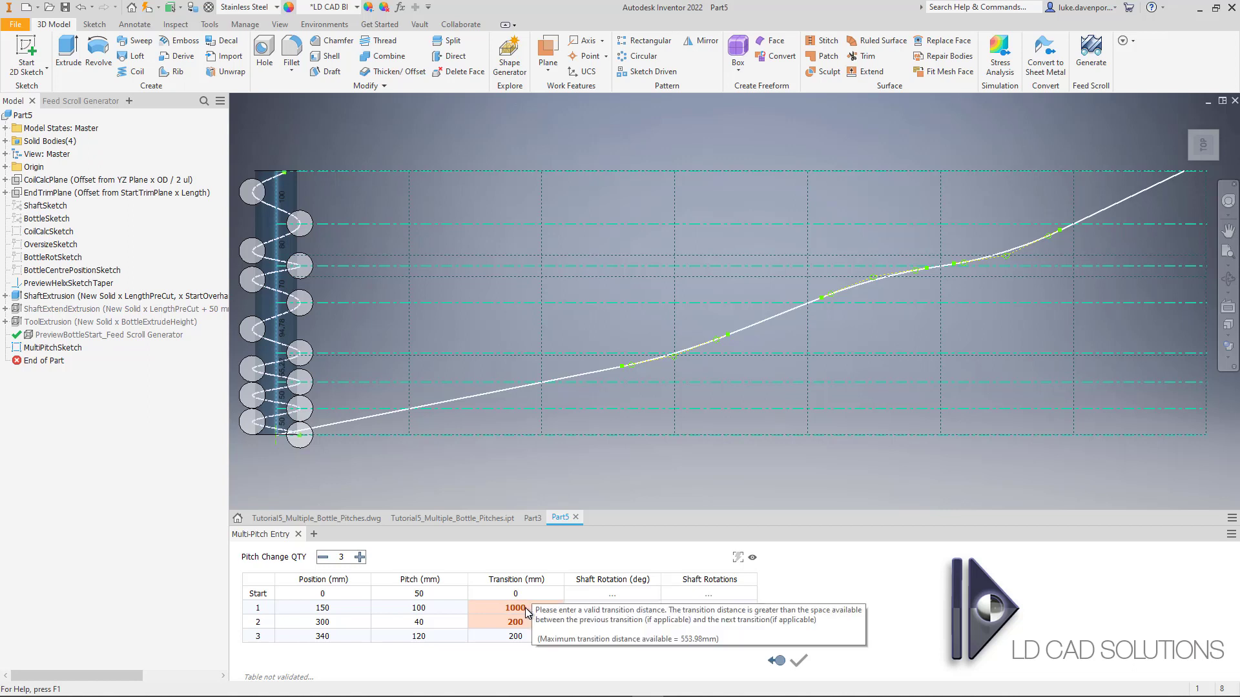
- Set the transition of pitch change 1 to 540 mm and highlight its transition curve on the pitch line
double_click(544, 608)
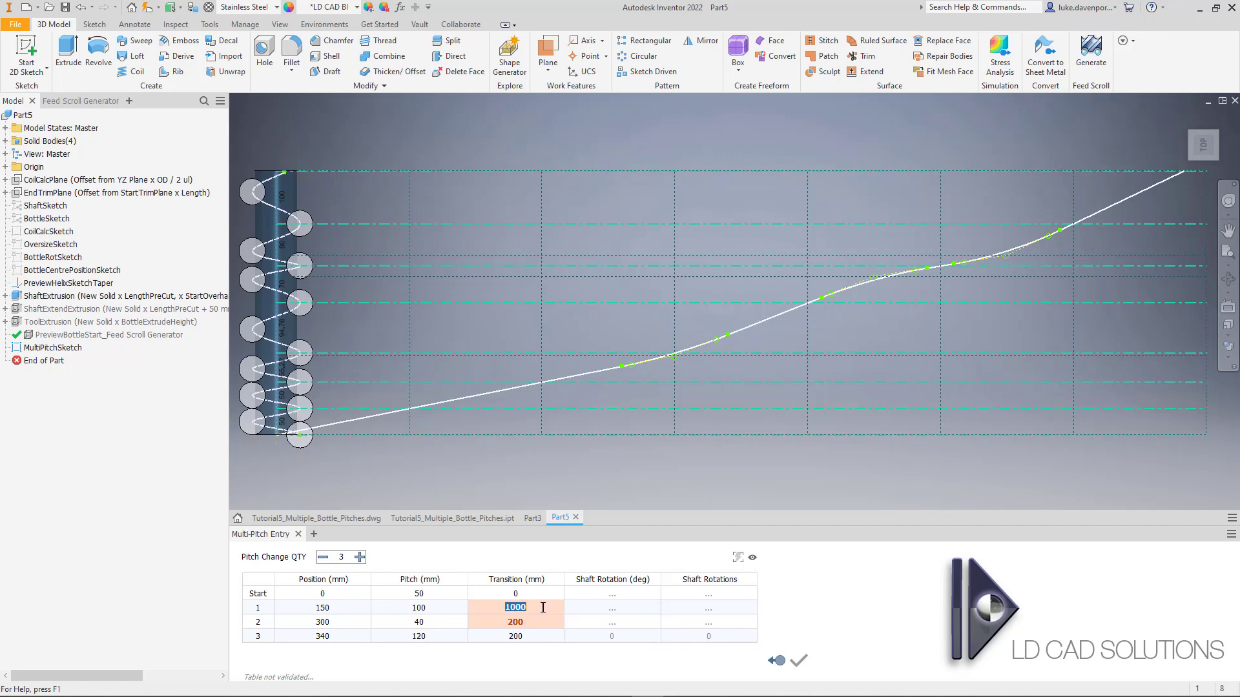
text(540)
key(Return)
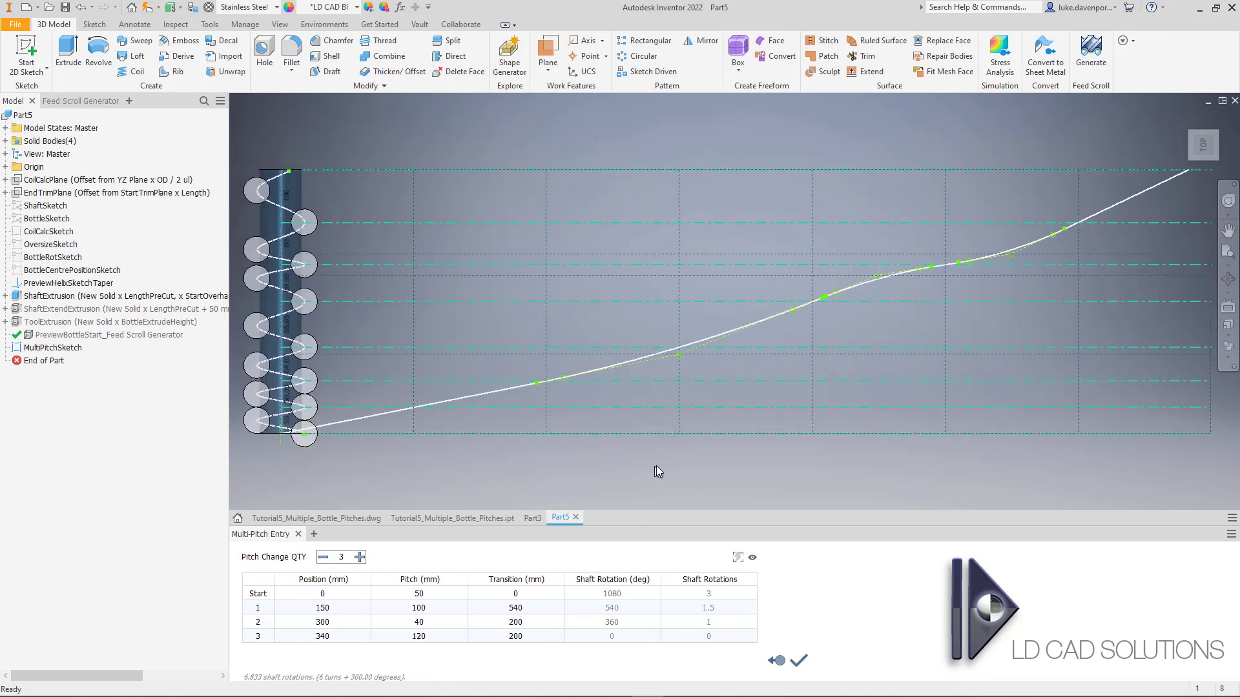
click(672, 351)
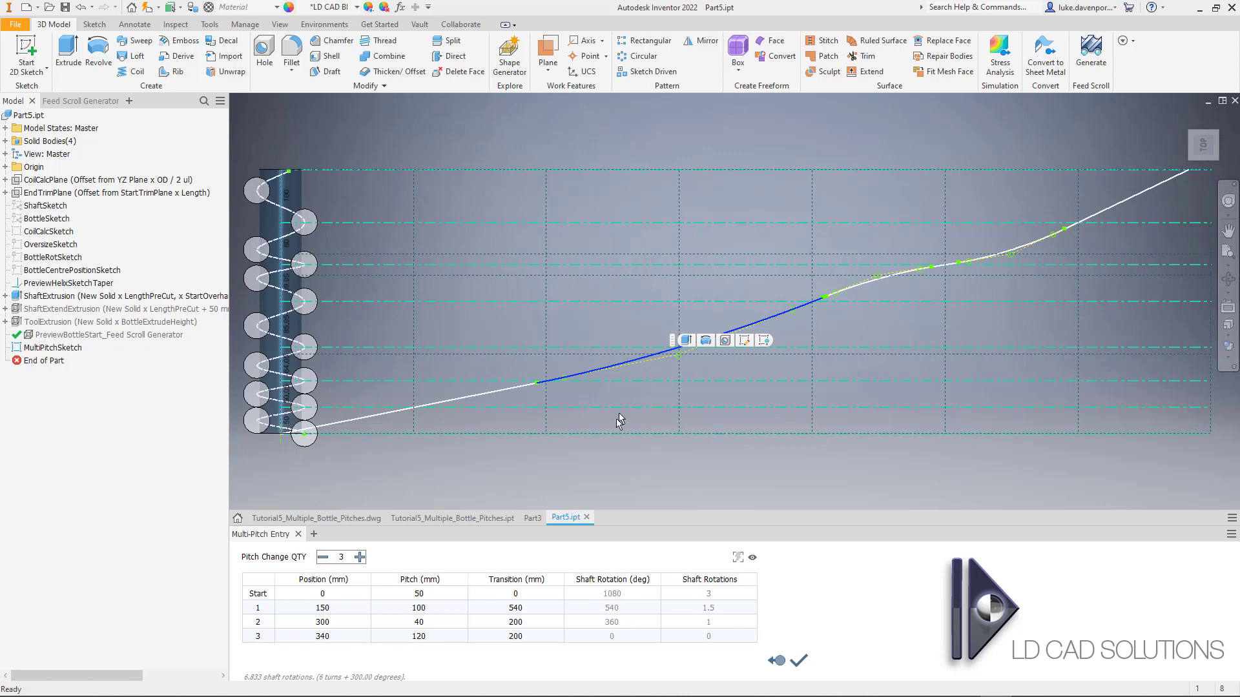
- Copy the start row's transition of 0 to all rows and apply Make Smooth to pitch change 1
right_click(526, 595)
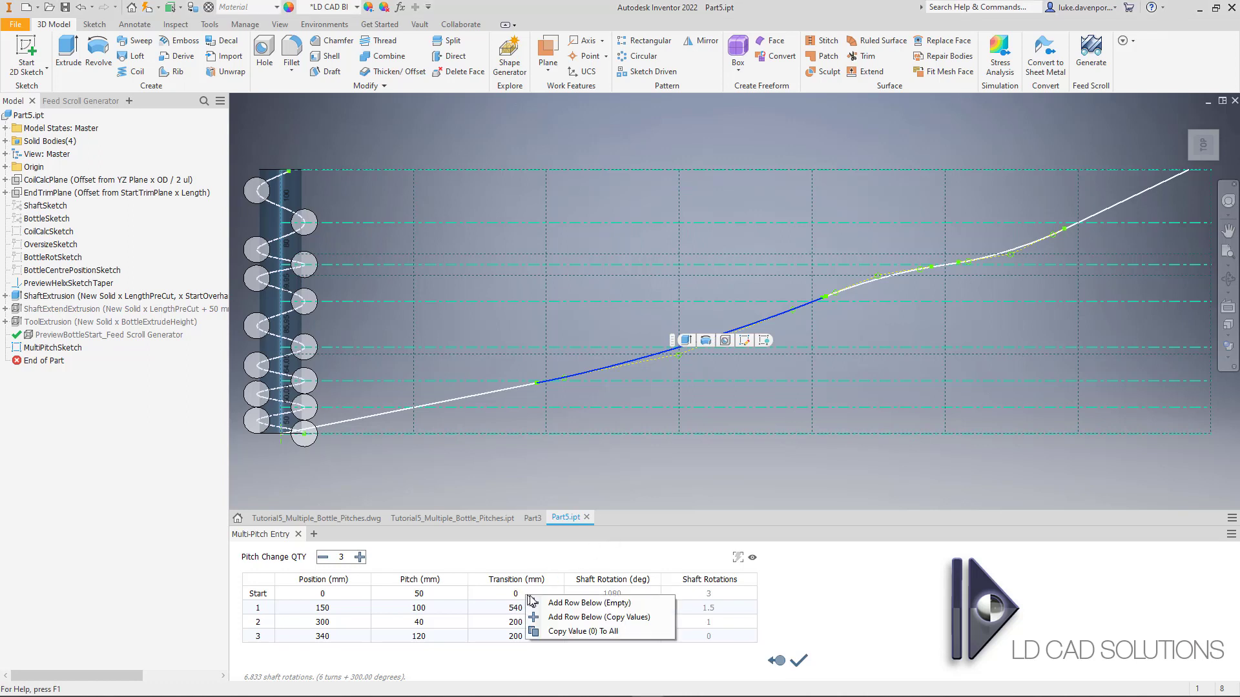
click(565, 632)
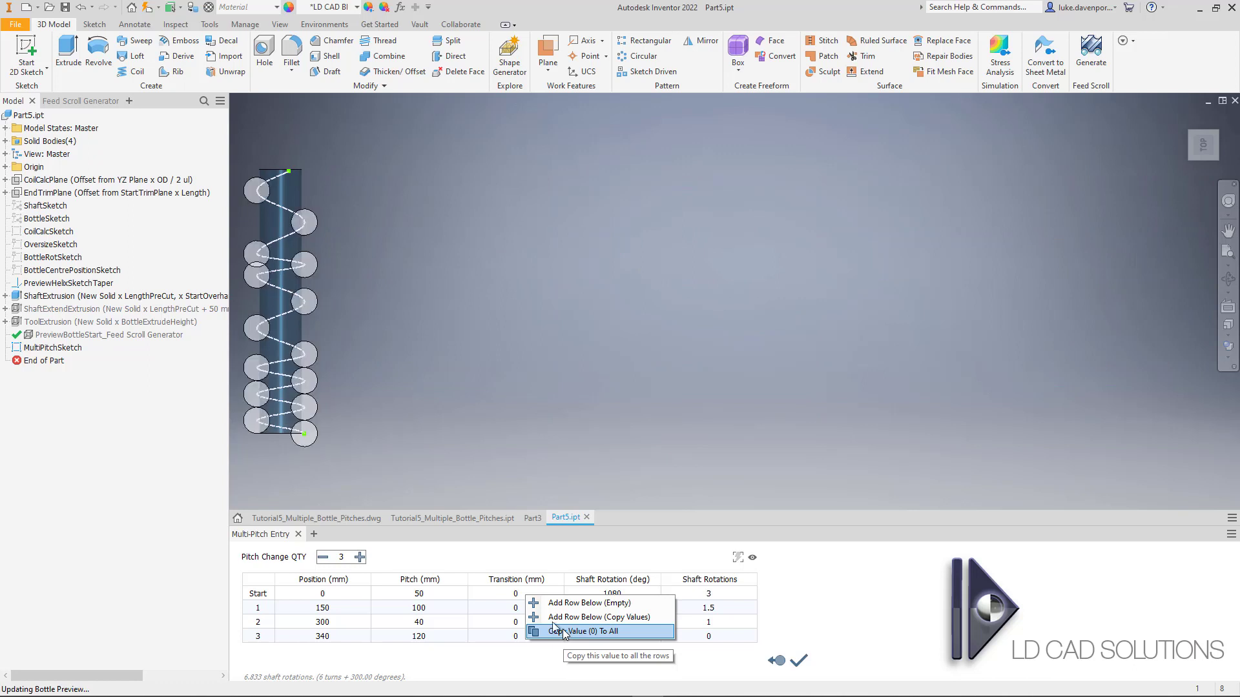
click(563, 631)
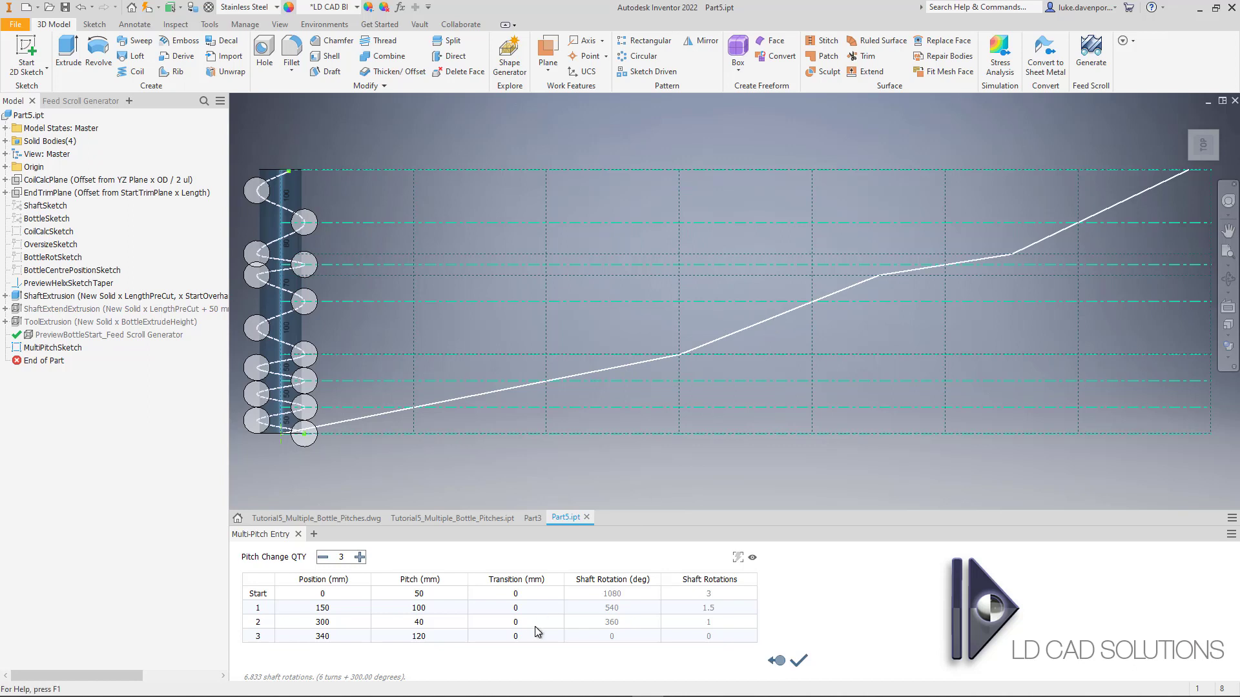
right_click(526, 609)
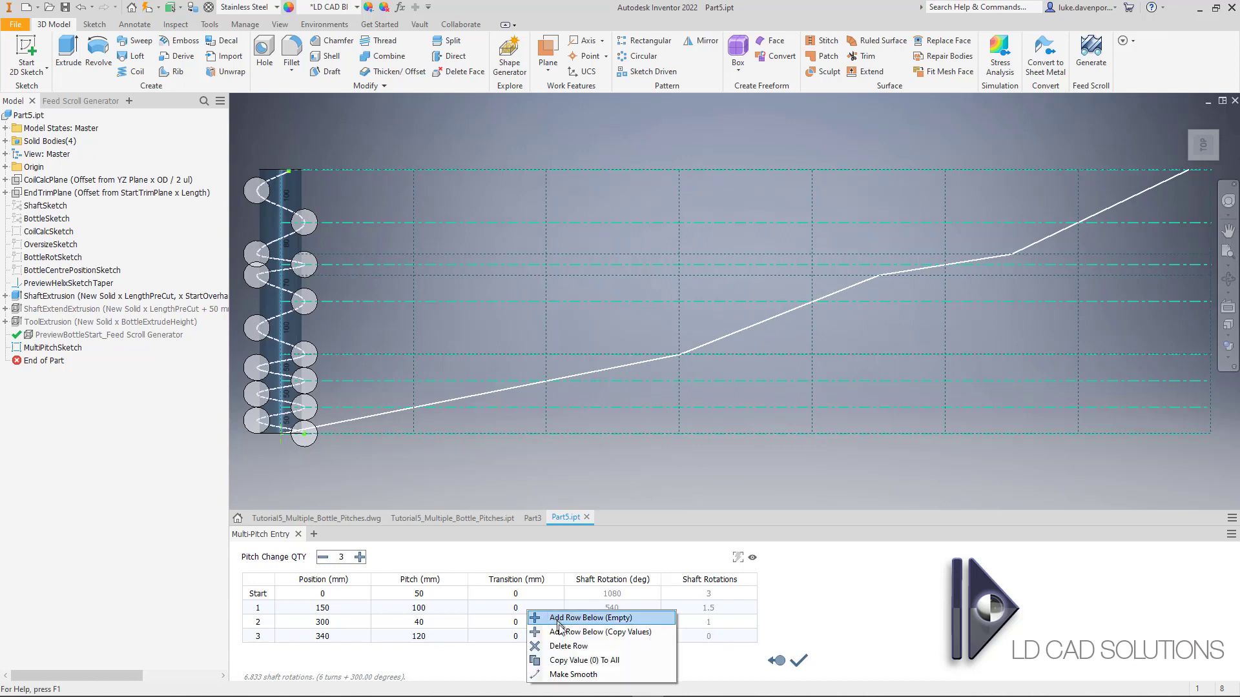
click(579, 675)
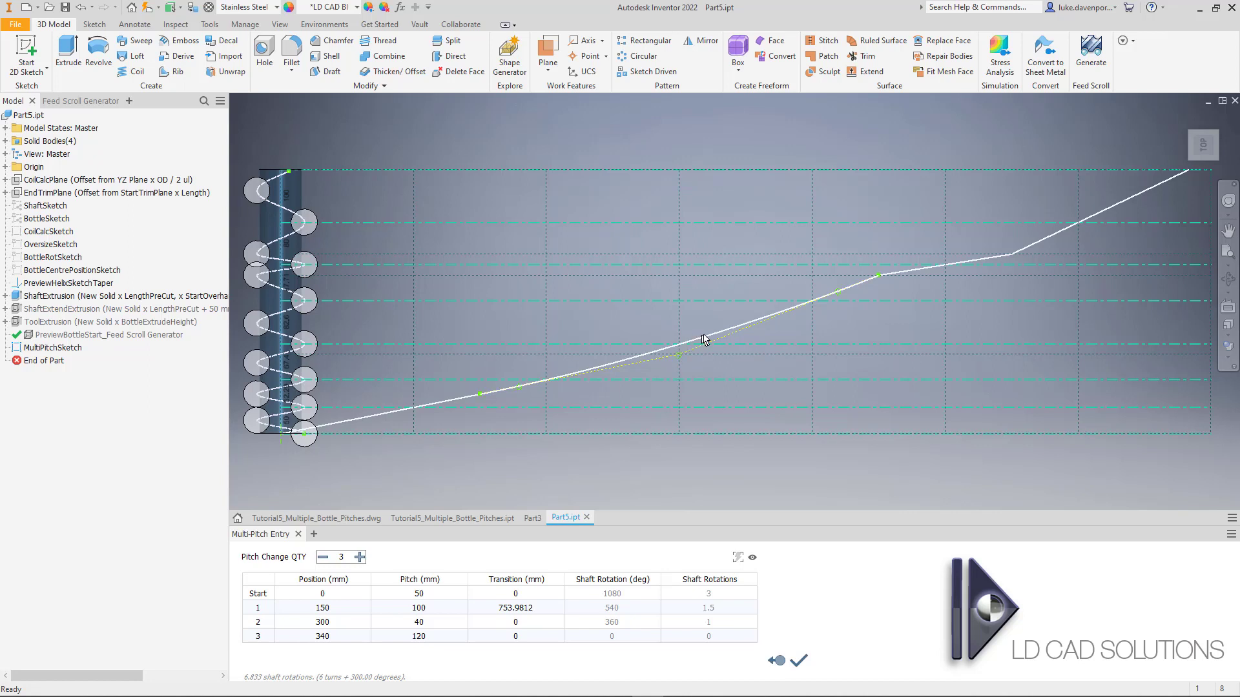
- Try a 5 mm transition for pitch change 2 and inspect where it meets the end of the smoothed curve
double_click(524, 623)
text(5)
click(552, 609)
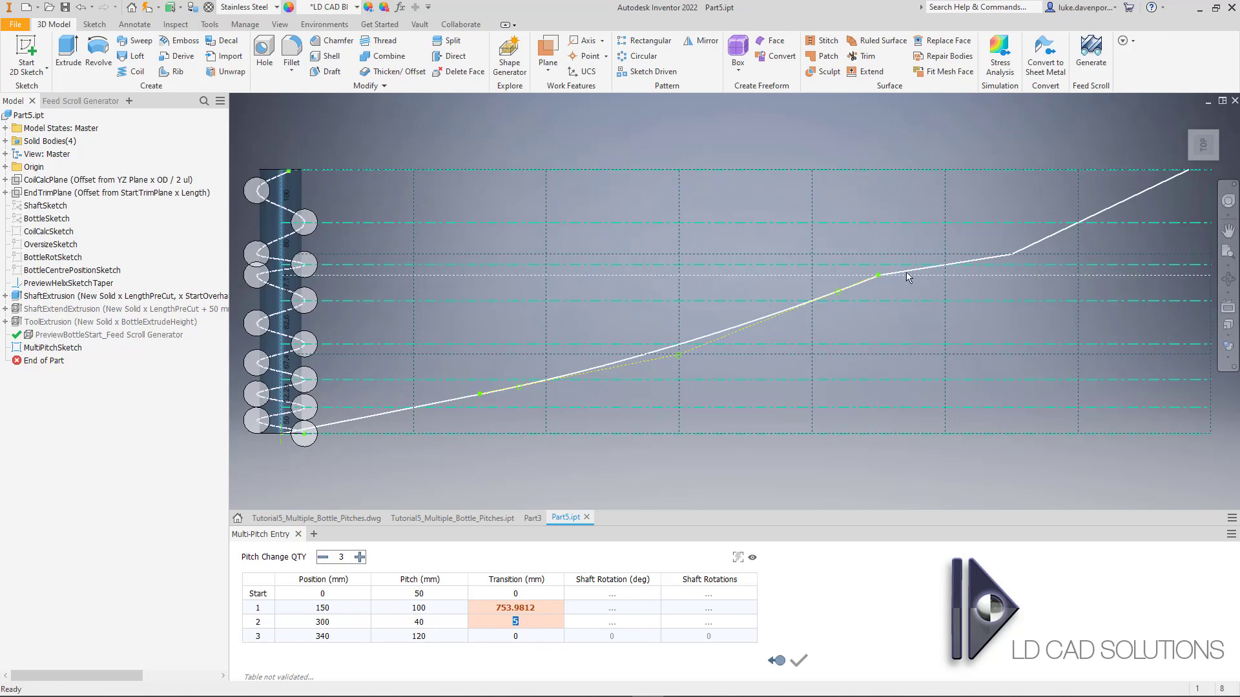
scroll(838, 329, up, 5)
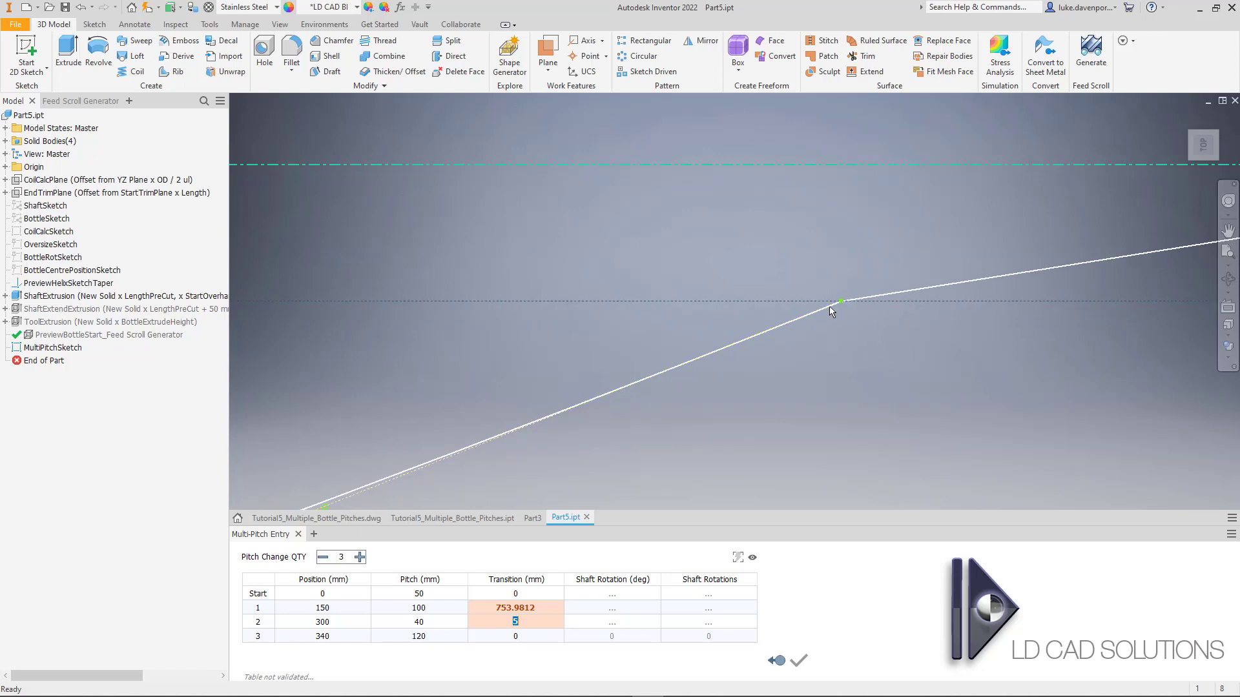
scroll(759, 390, up, 5)
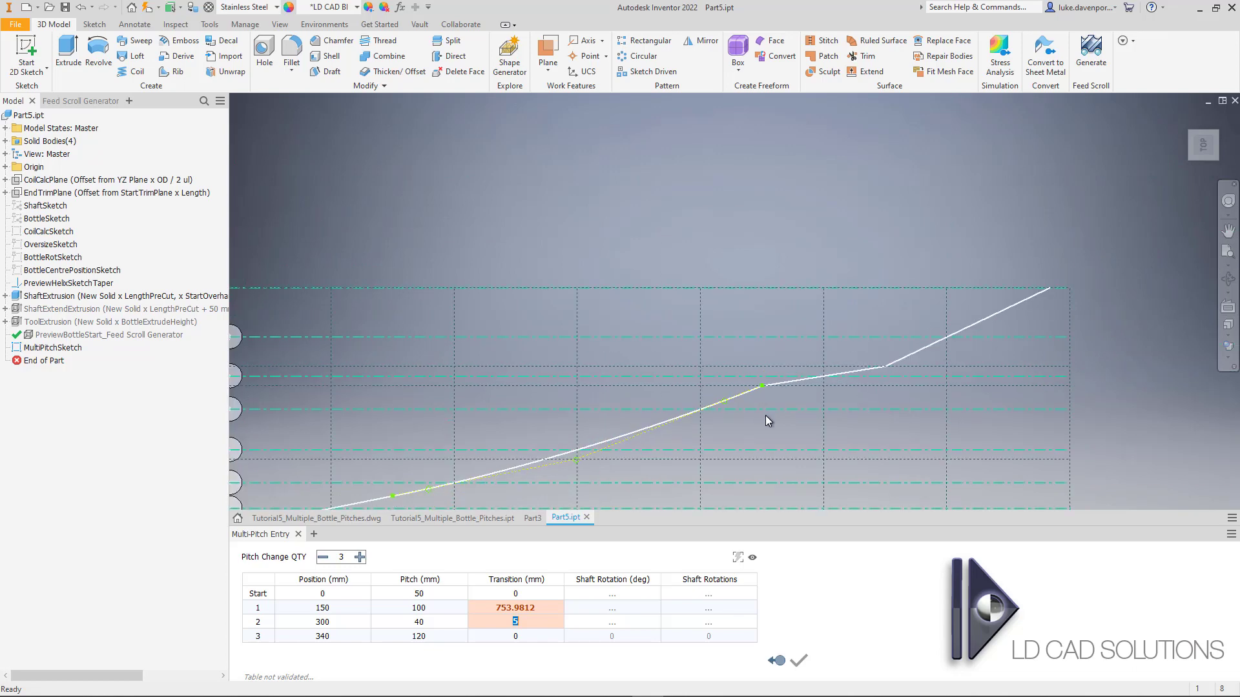
mouse_move(765, 416)
middle_down()
mouse_move(848, 270)
mouse_move(754, 332)
middle_up()
scroll(754, 332, down, 1)
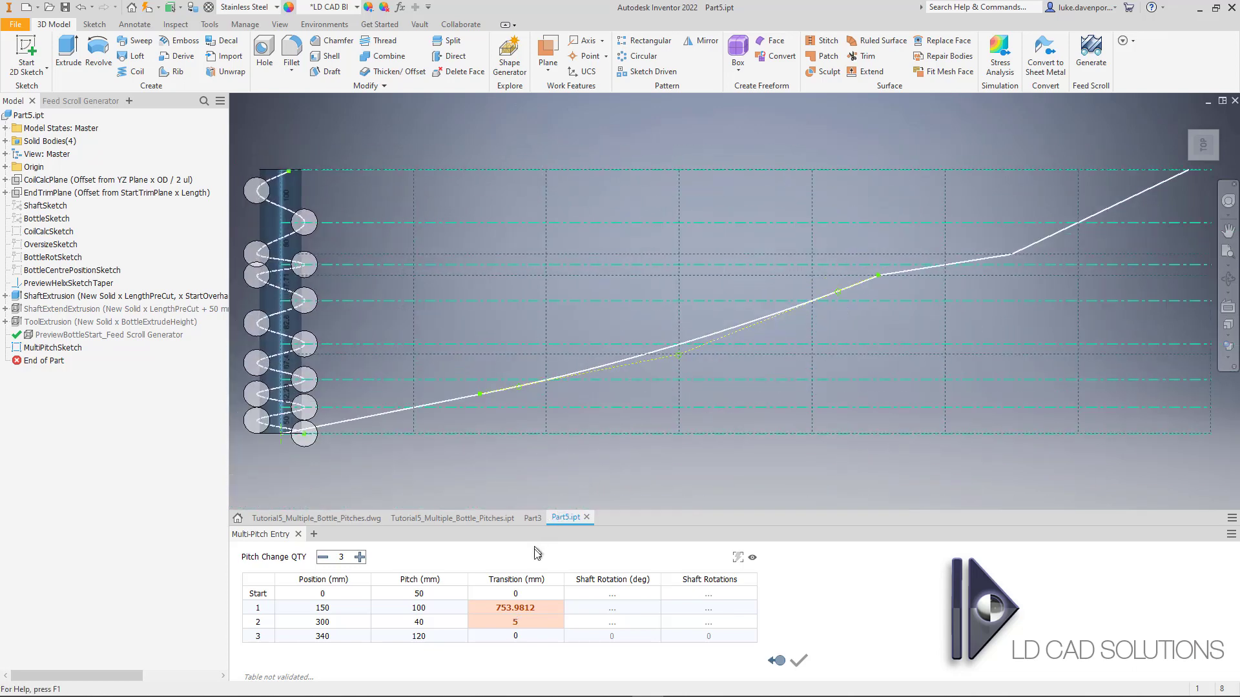
- Set the transitions of pitch changes 2 and 1 to 0 mm
mouse_move(517, 625)
click(519, 623)
text(0)
key(Return)
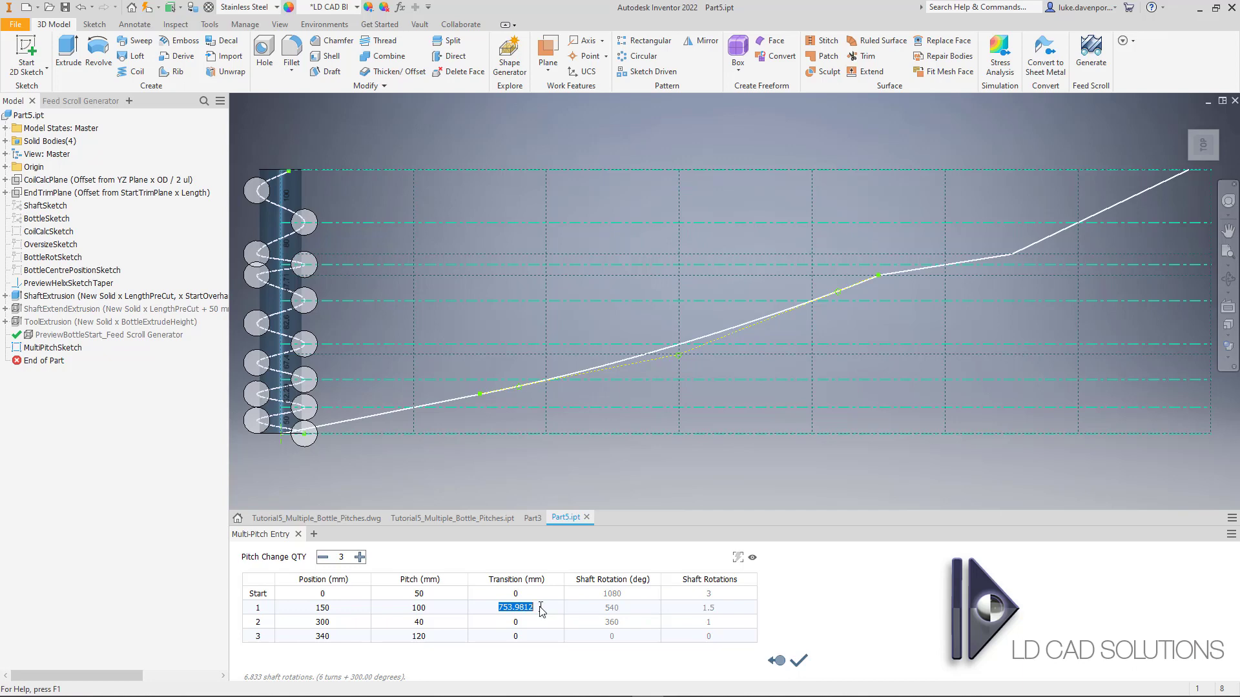
text(0)
key(Return)
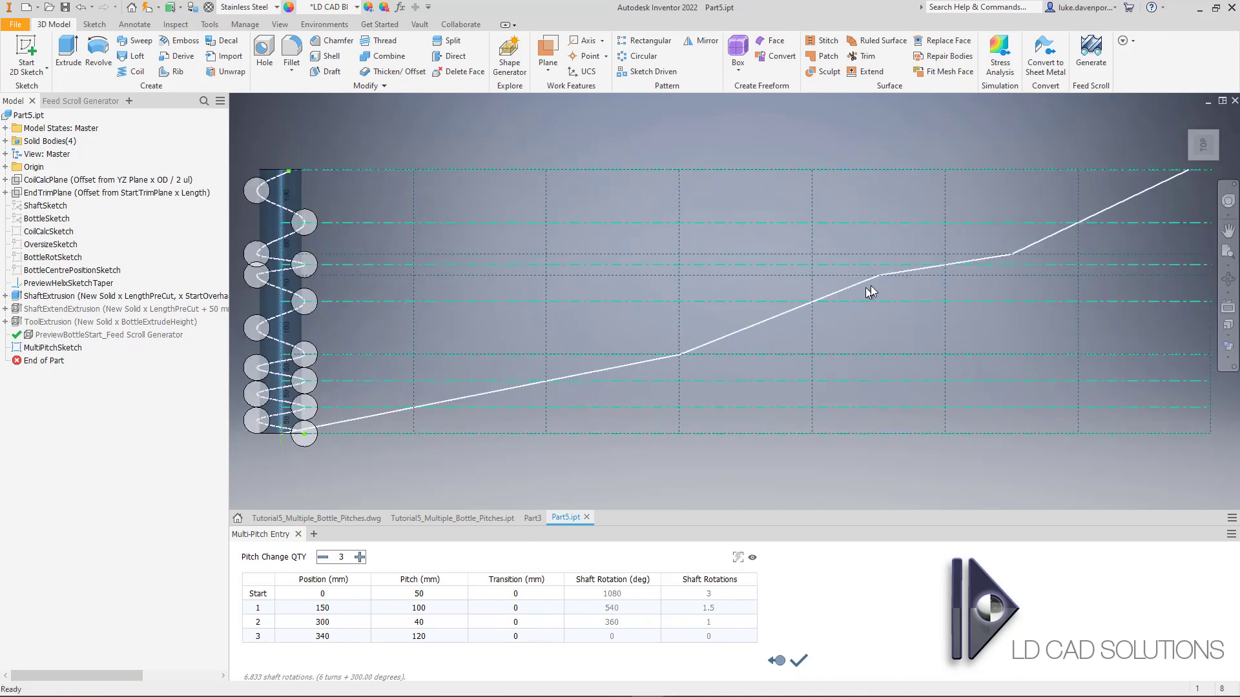
- Apply Make Smooth to pitch change 2, and reset its transition to 0 mm
right_click(535, 622)
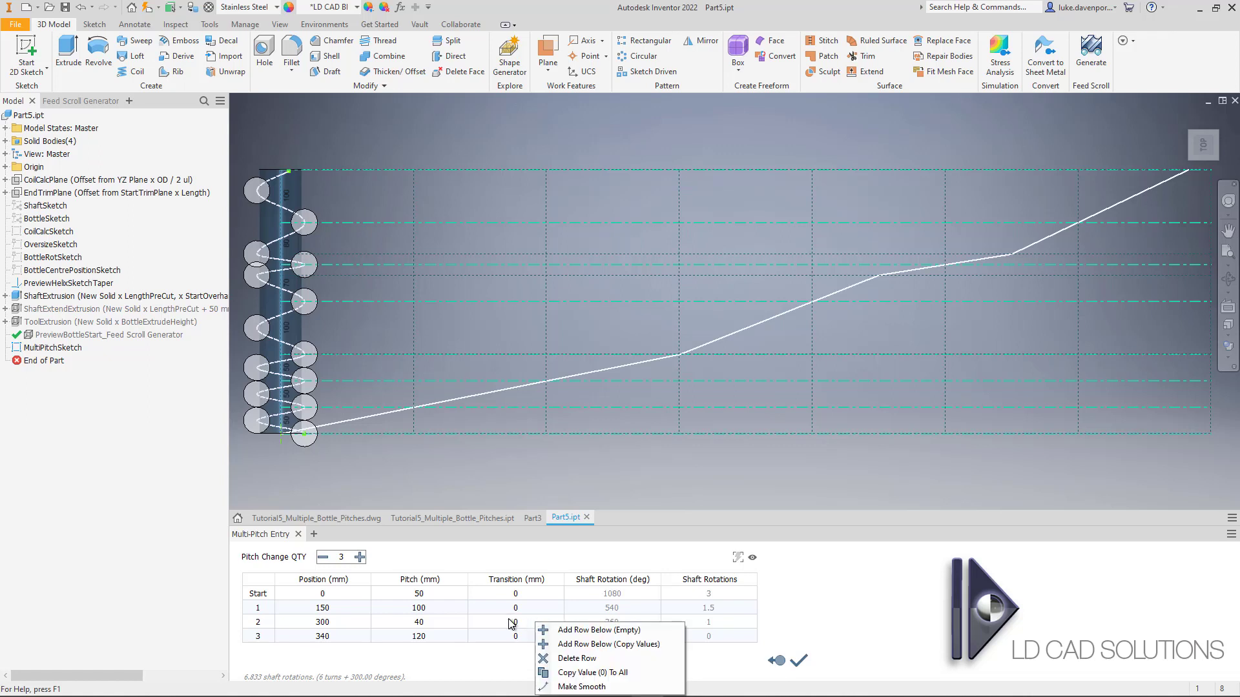
click(577, 687)
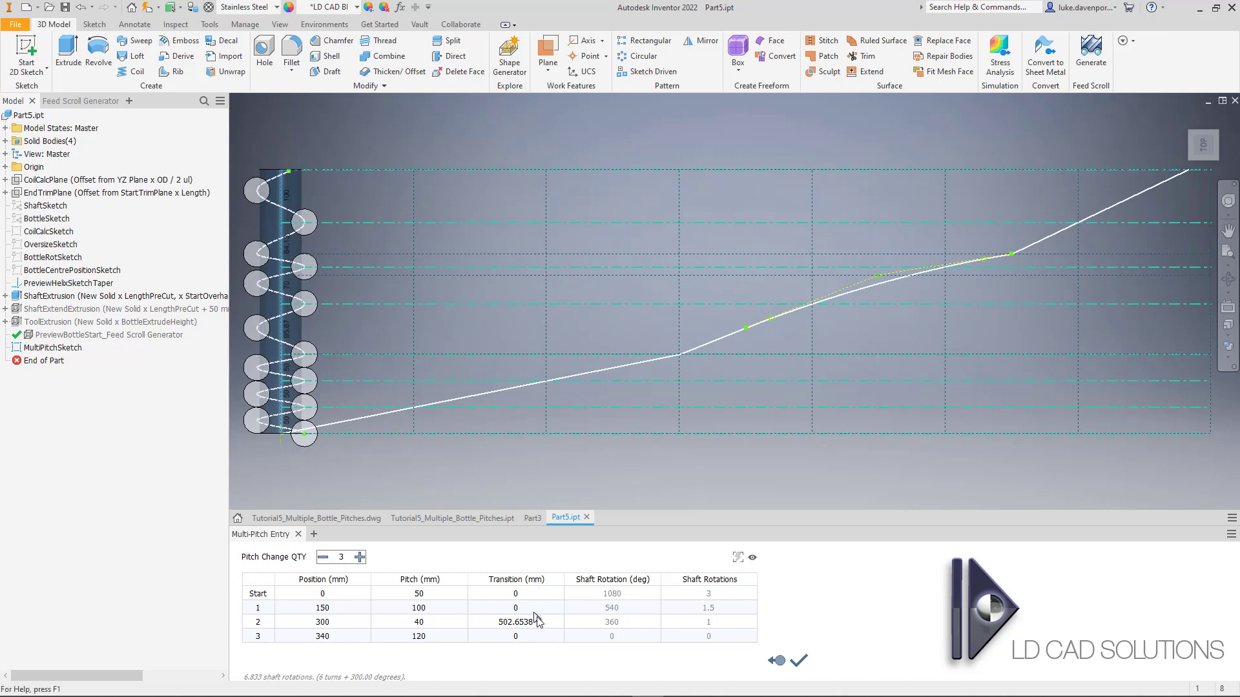
text(0)
key(Return)
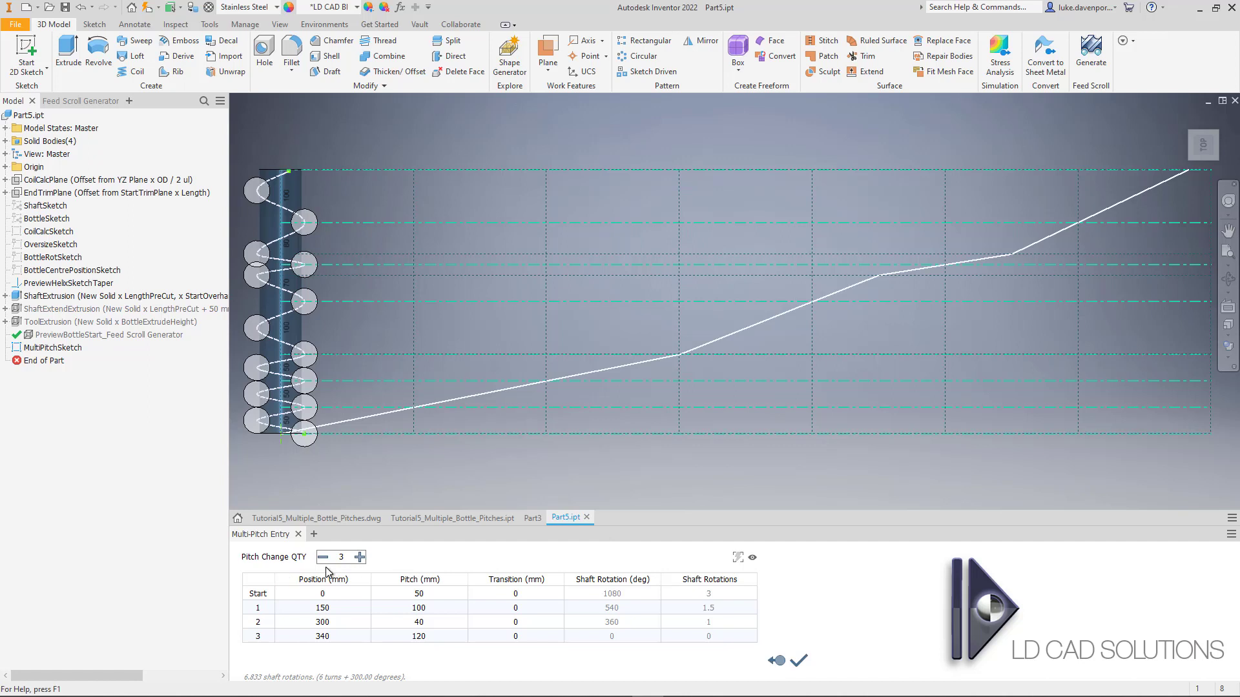
- Delete the pitch change at position 150 mm from the pitch table
right_click(452, 621)
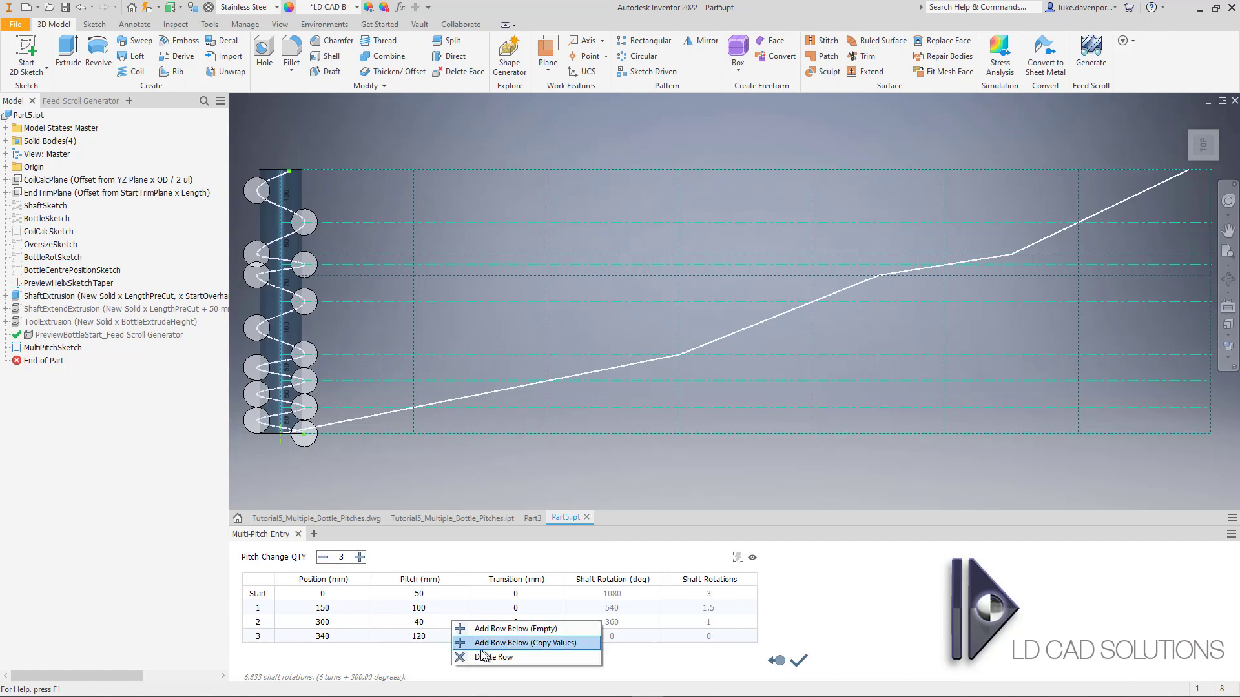
click(419, 562)
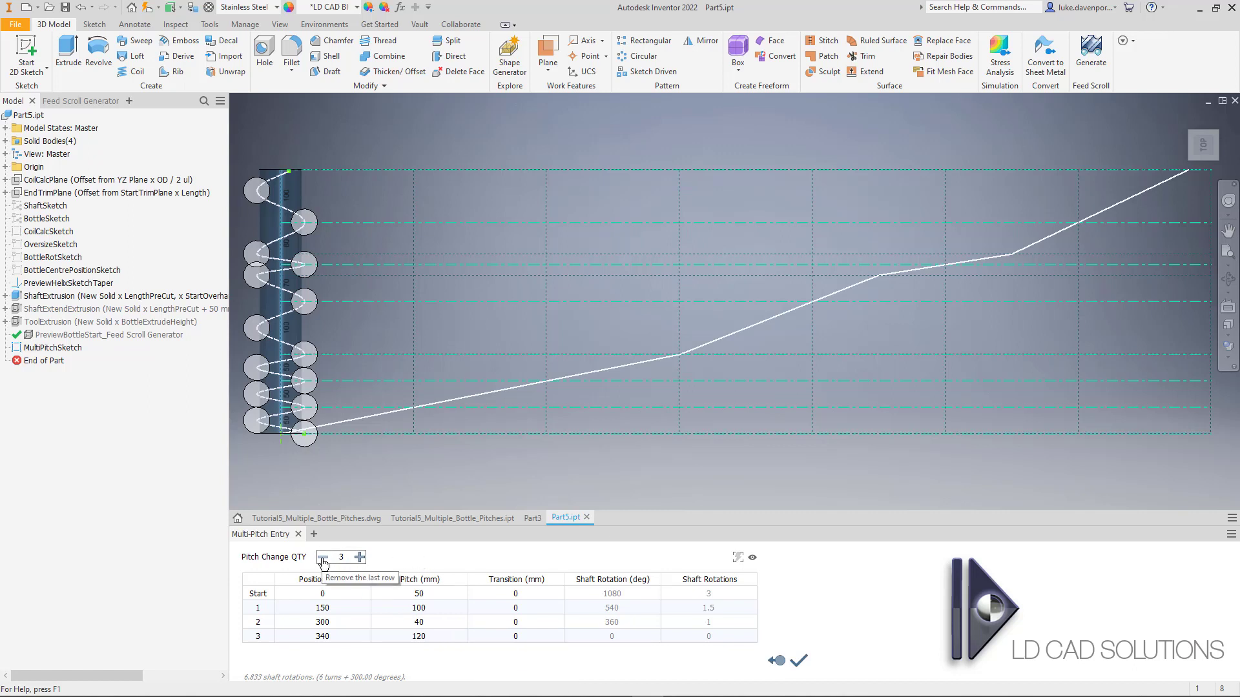
right_click(452, 605)
click(492, 641)
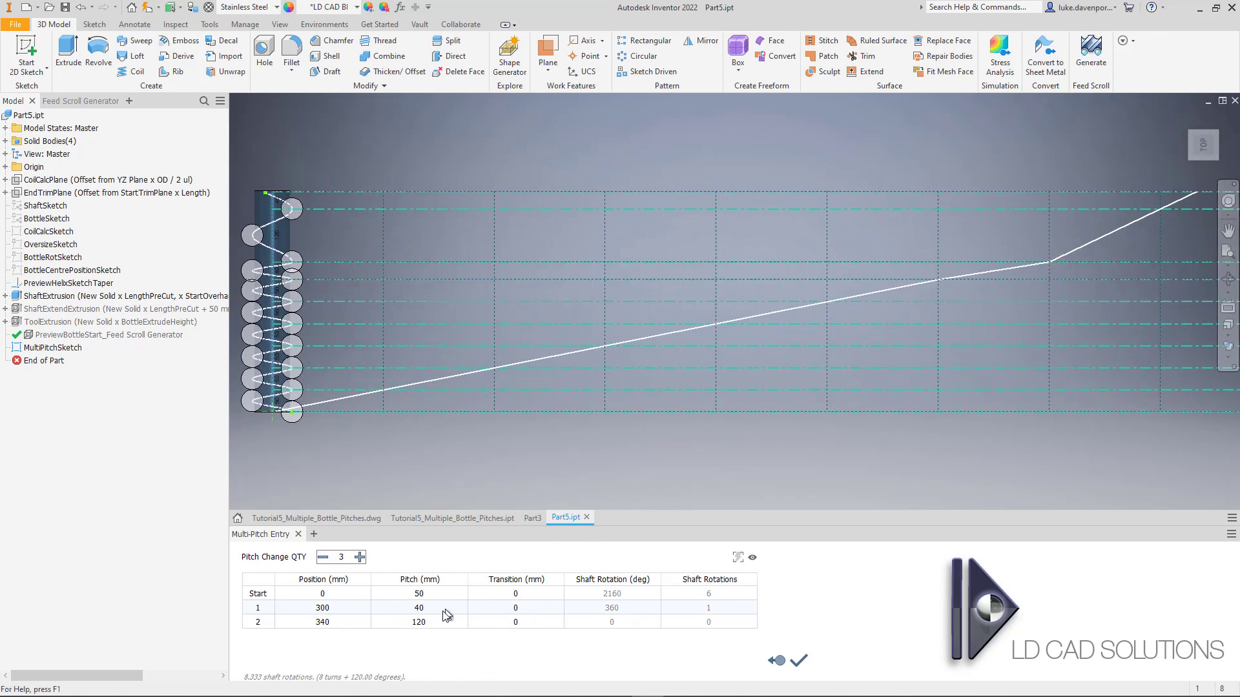
- Set the starting bottle pitch to 150 mm
double_click(433, 592)
text(150)
key(Return)
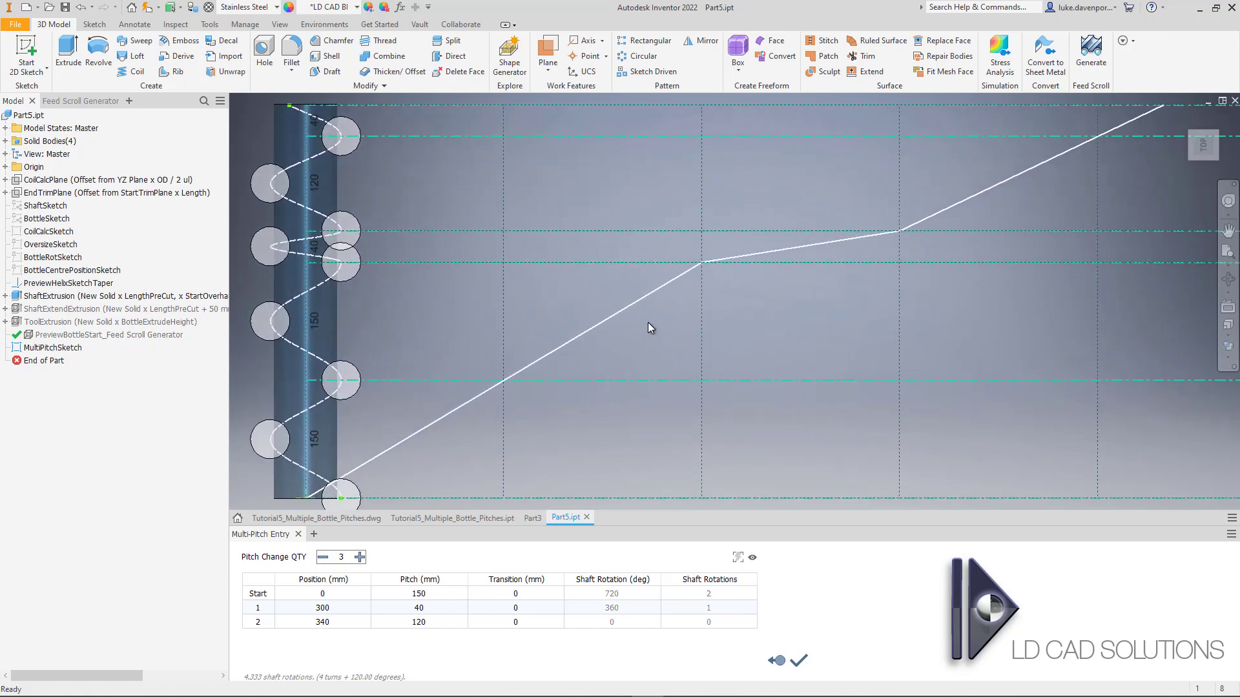
scroll(648, 323, down, 3)
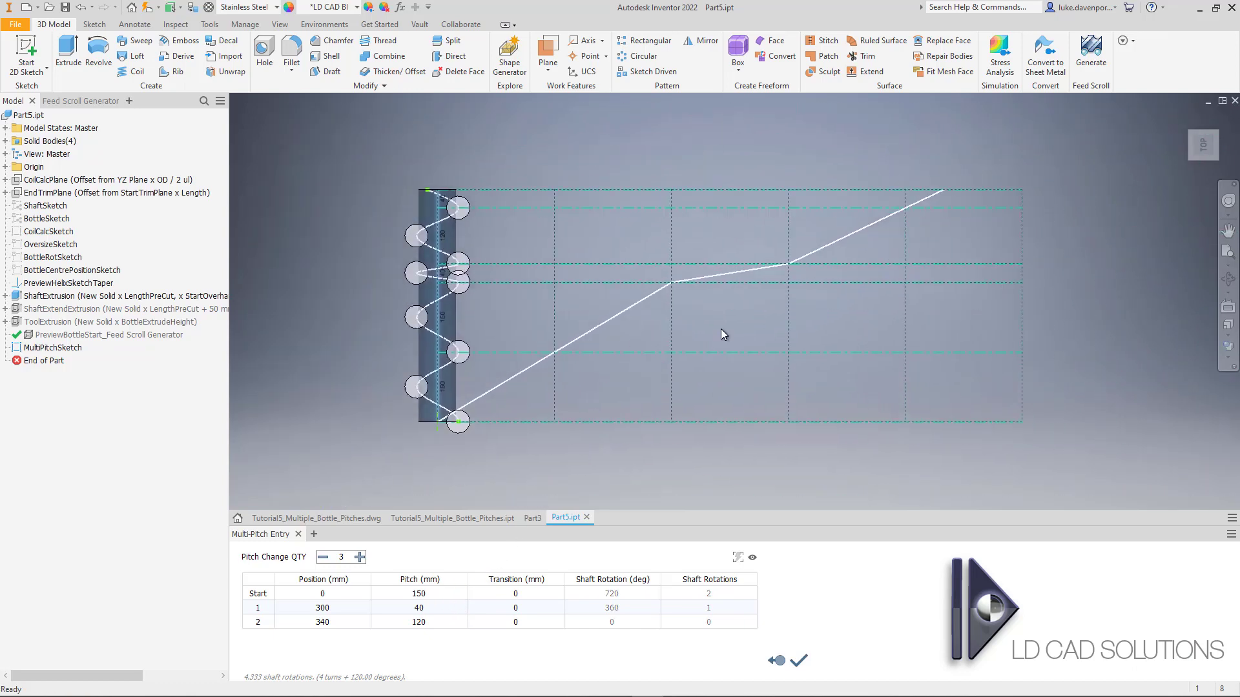
- Set the pitch of the change at position 300 mm to 50 mm and accept the pitch table
double_click(430, 608)
text(50)
key(Return)
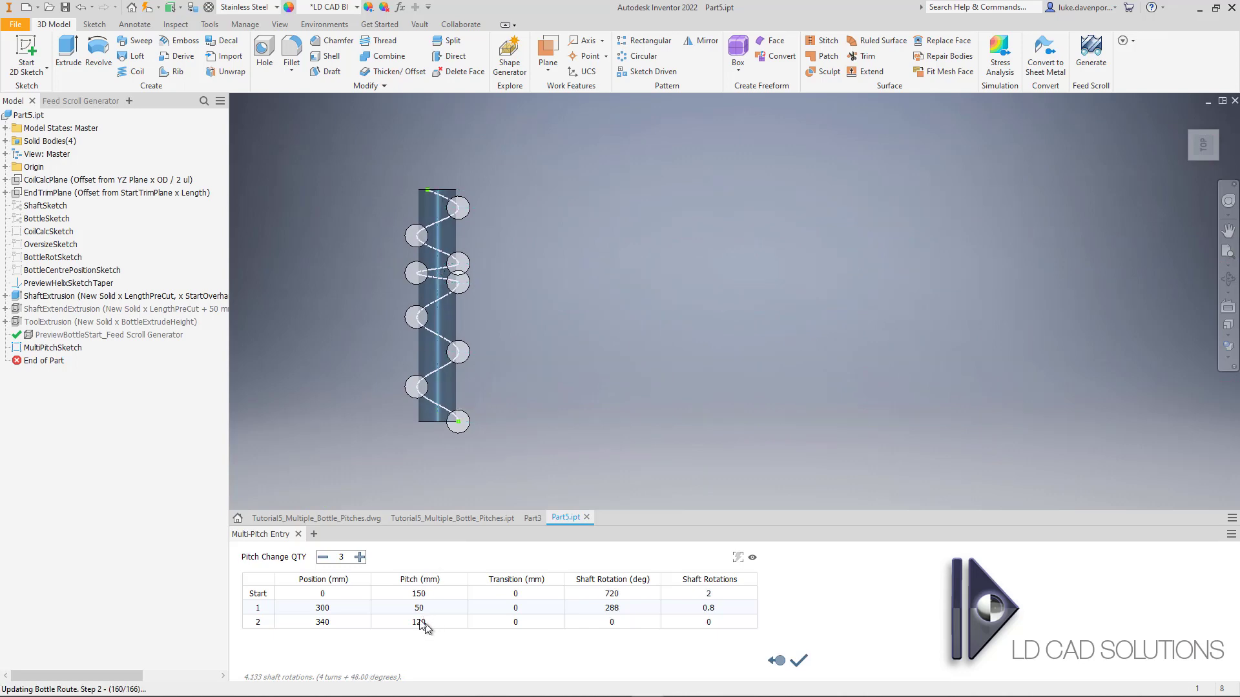
scroll(619, 392, up, 3)
scroll(573, 312, down, 3)
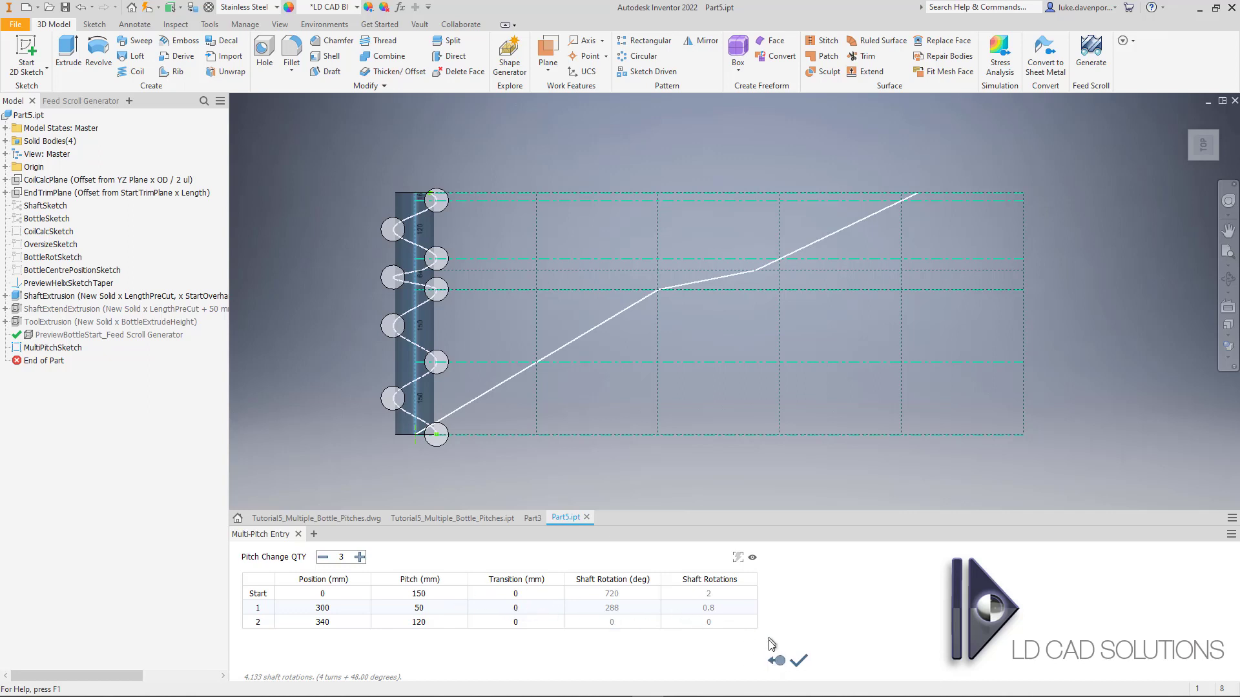
click(799, 661)
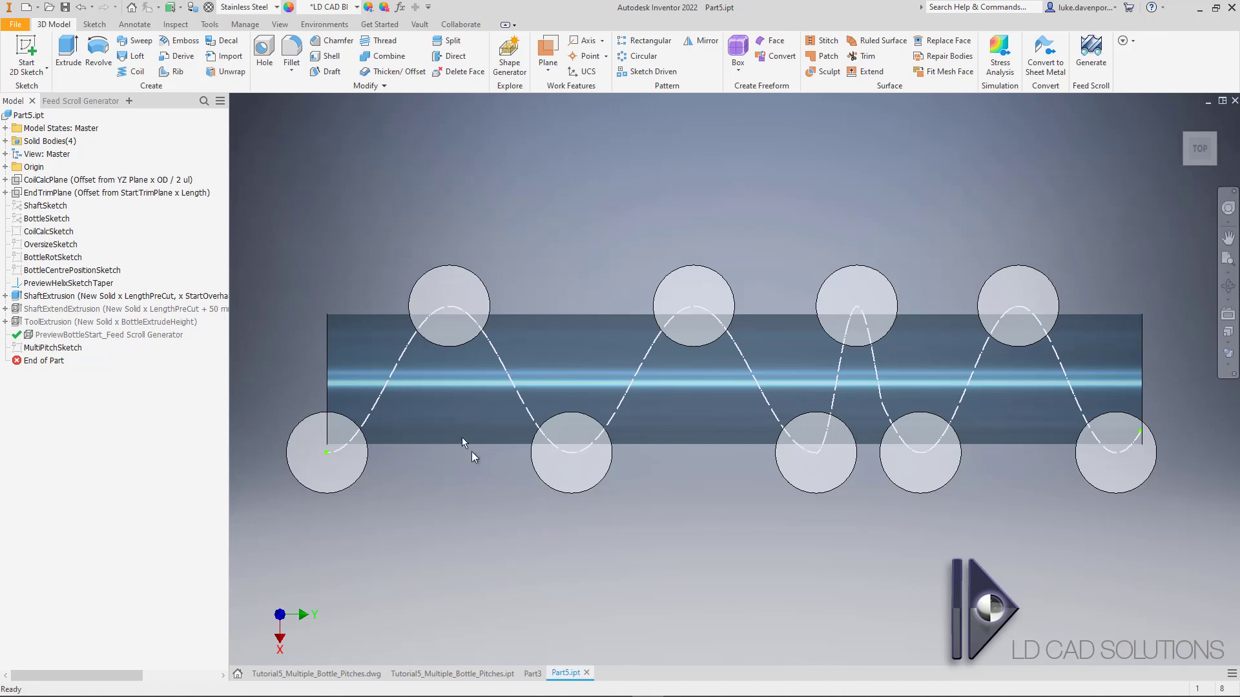
- Reopen the pitch table, set the transition of pitch change 1 to 50 mm and copy it to all pitch changes
click(80, 102)
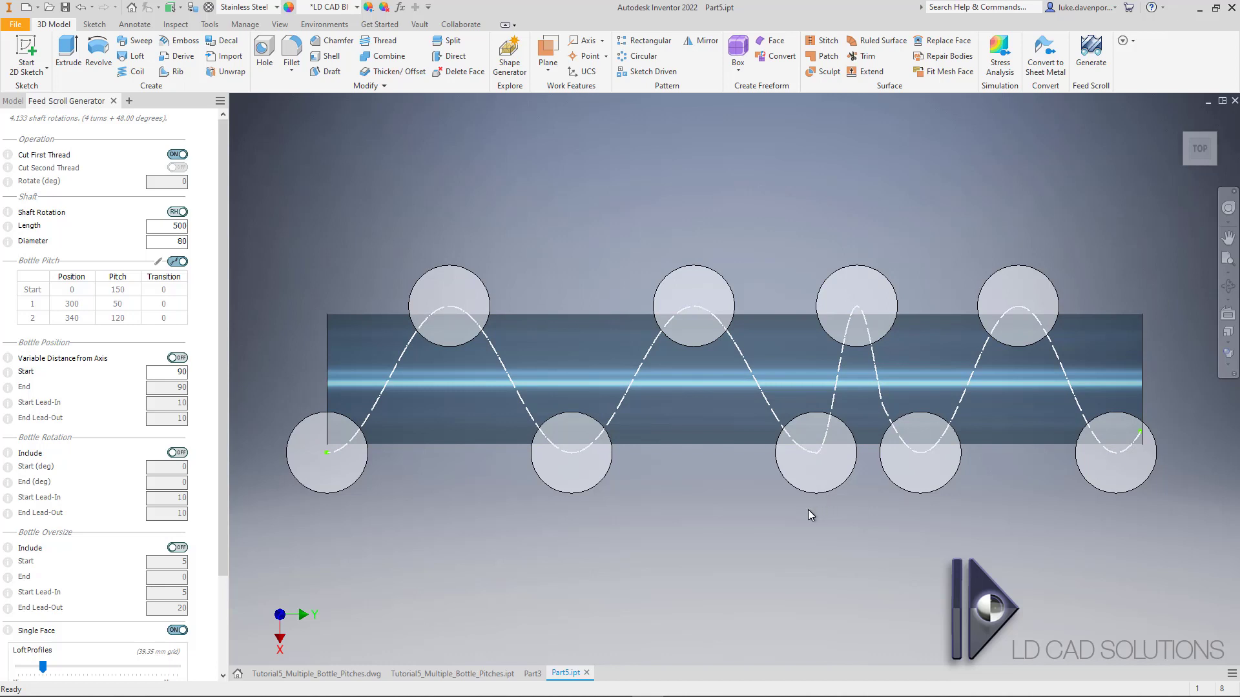
click(159, 264)
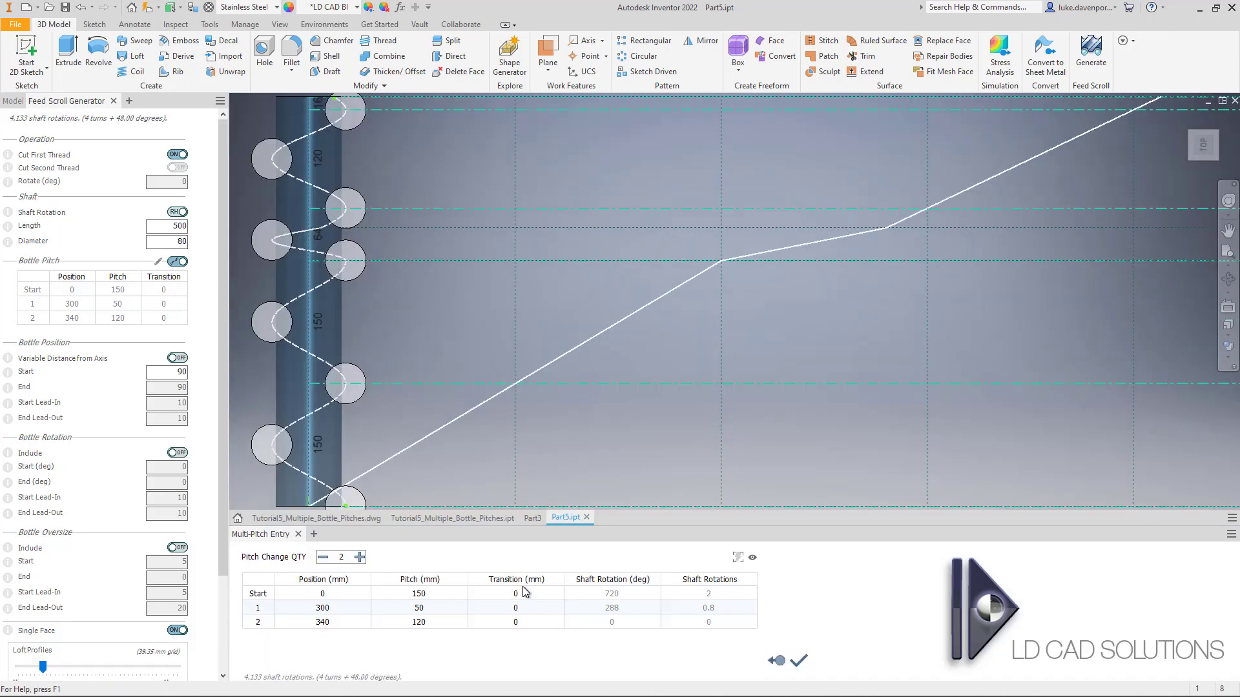
click(529, 607)
key(Return)
right_click(533, 608)
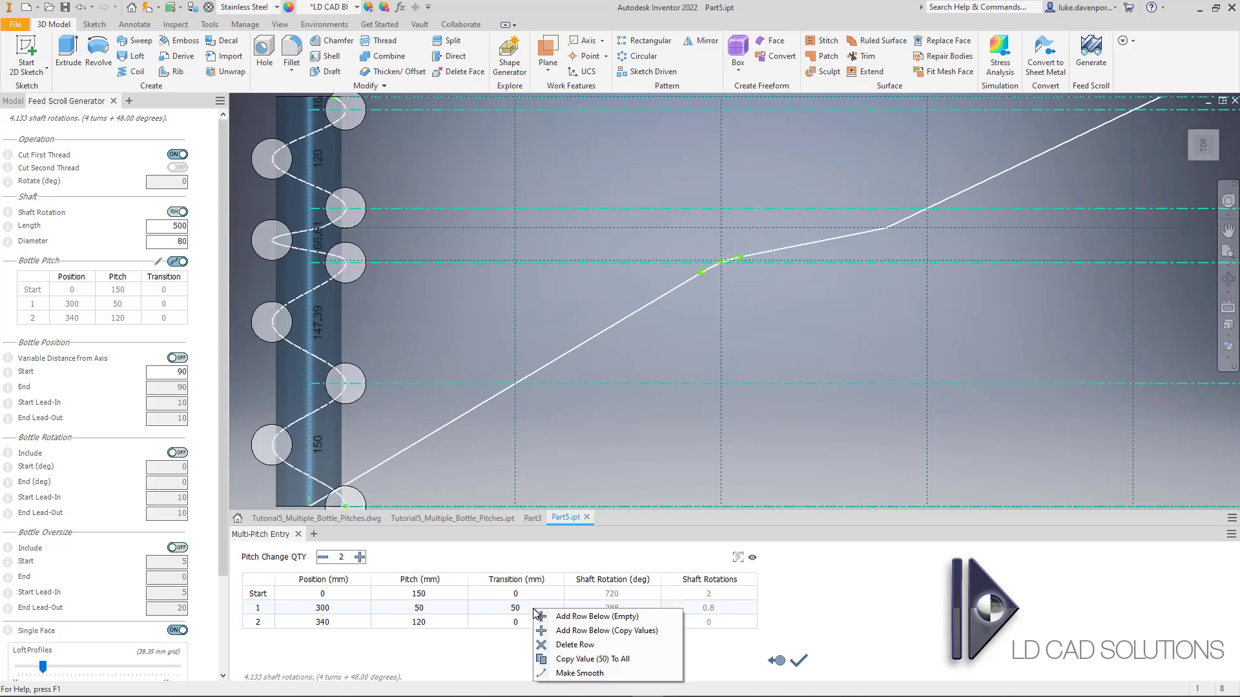
click(574, 659)
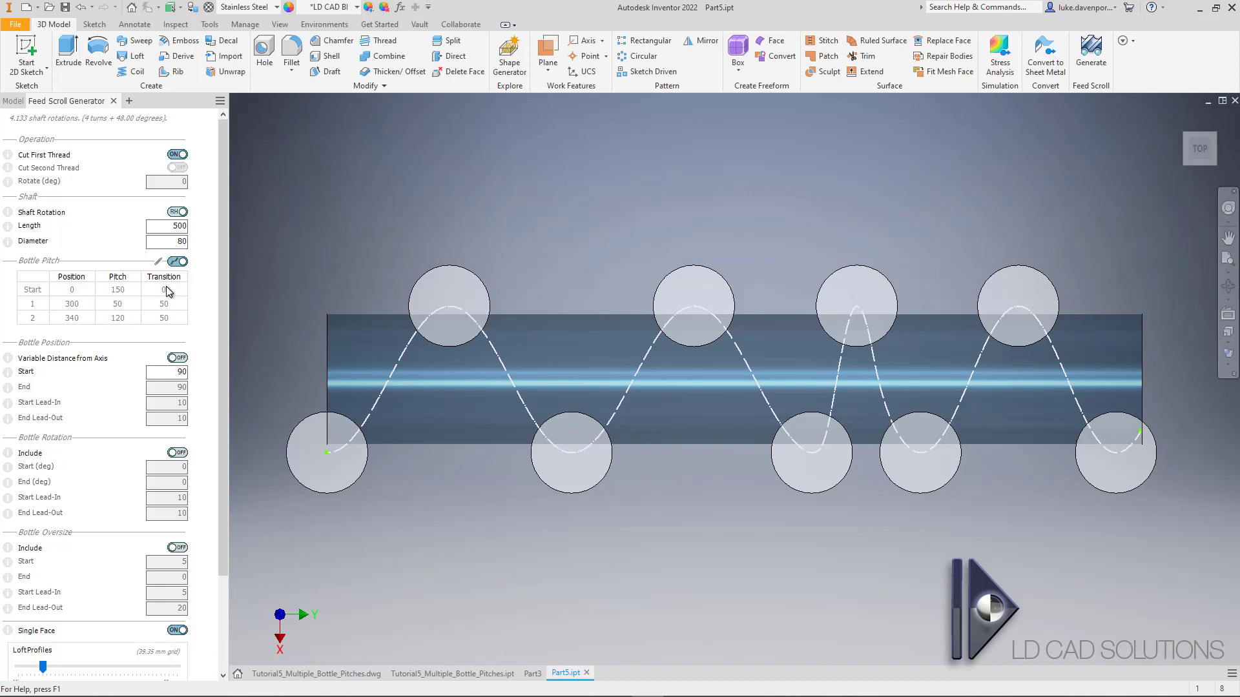
- Switch the bottle pitch definition from the multiple-pitch table to simple start and end pitches and back again
click(177, 262)
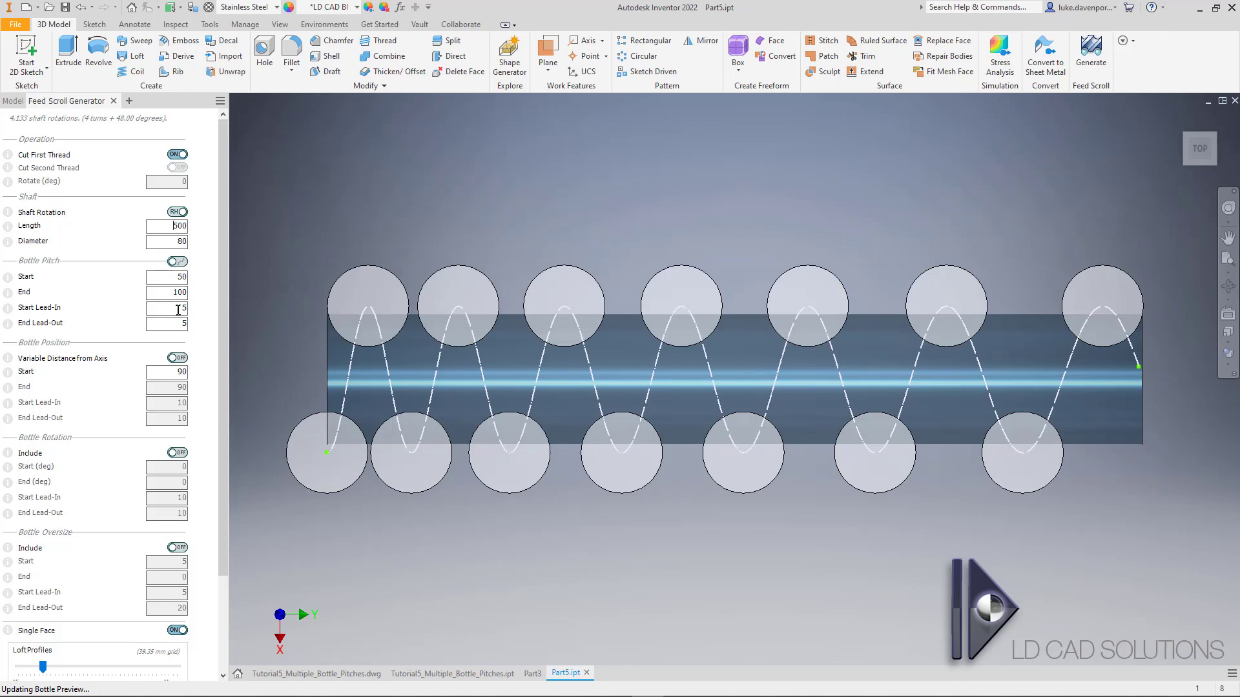
click(177, 262)
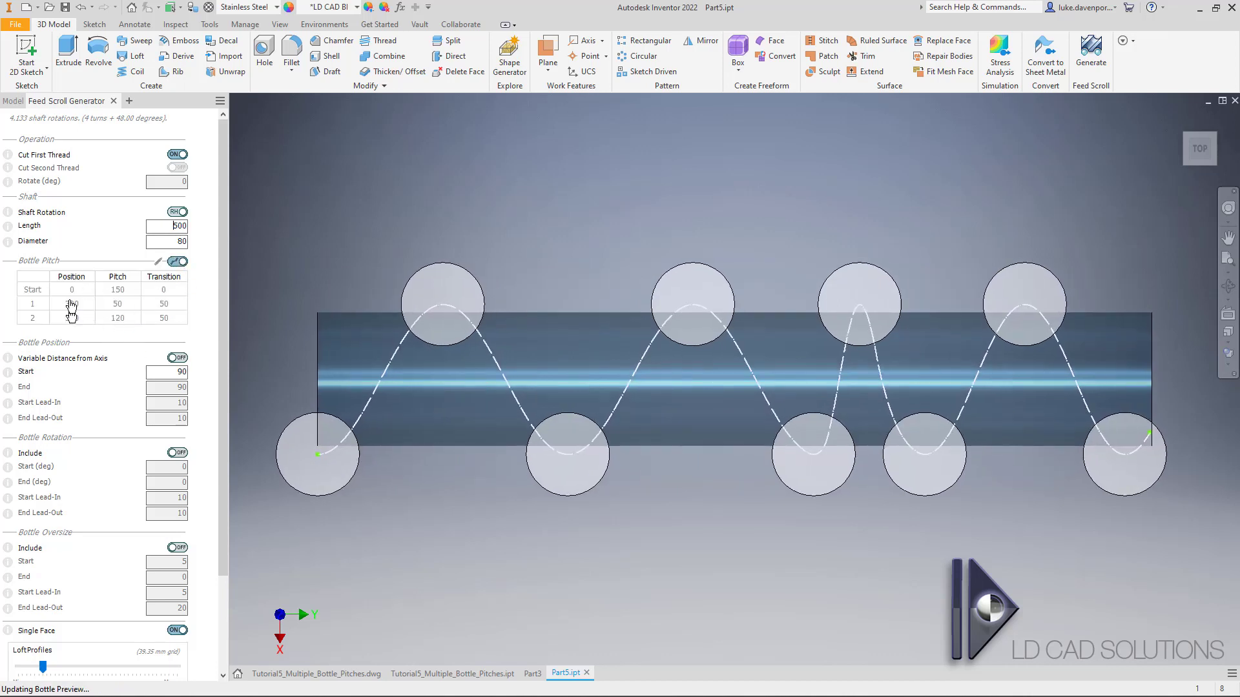
click(174, 263)
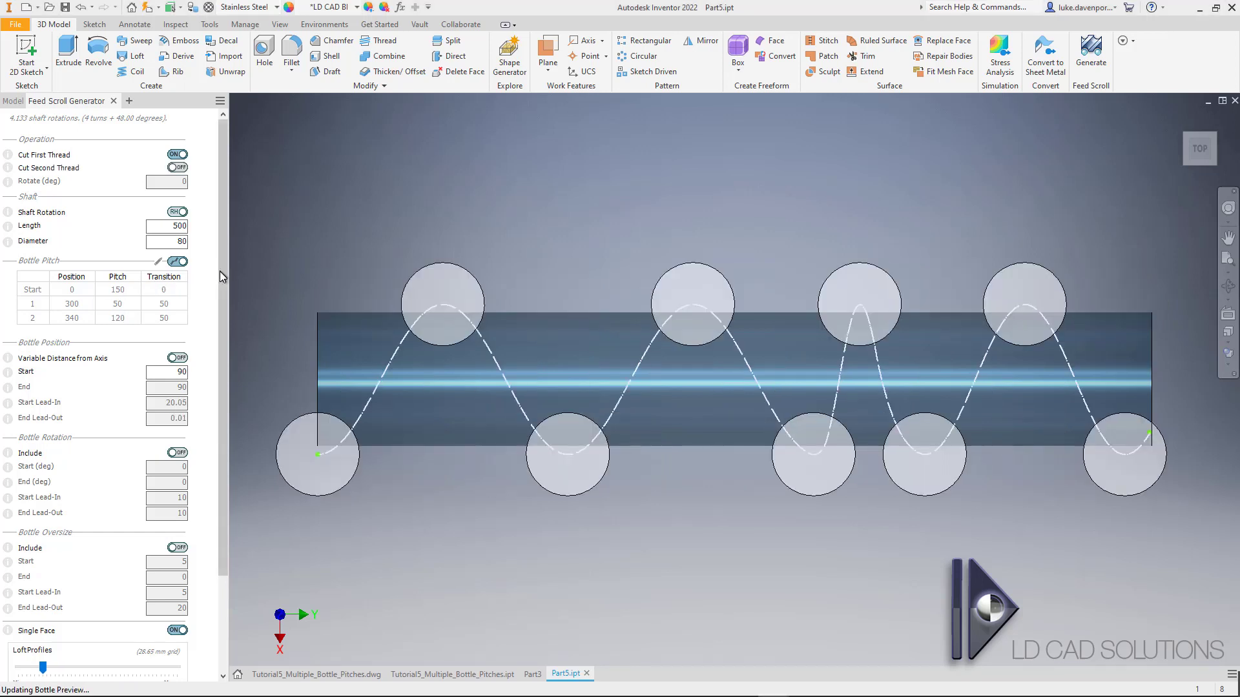
- Generate the finished feed scroll, replacing the existing solid body, and finish without continuing to another operation
drag(219, 271, 219, 365)
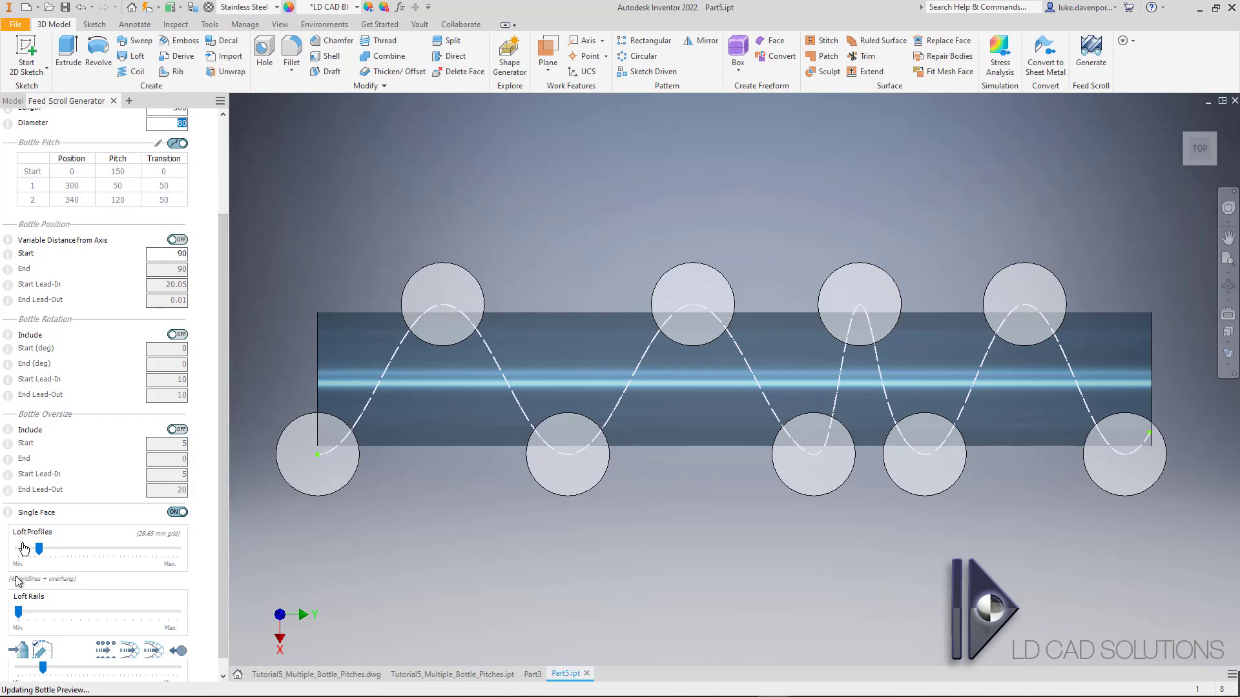
click(155, 650)
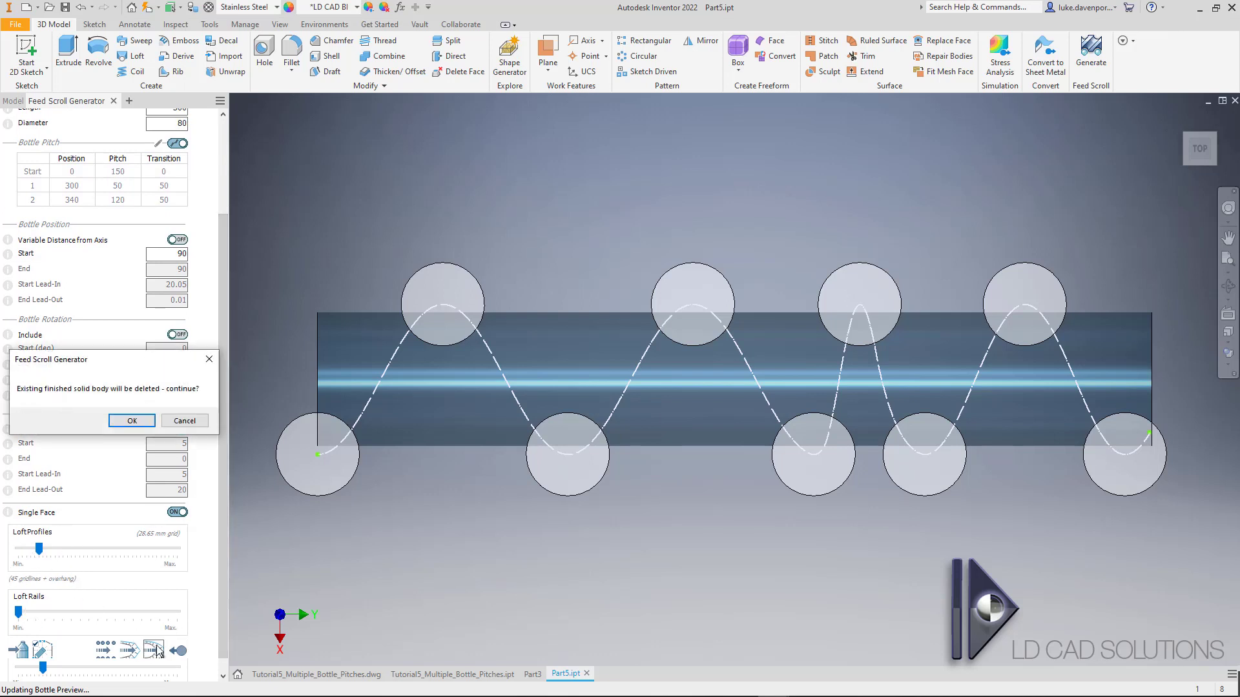
click(132, 421)
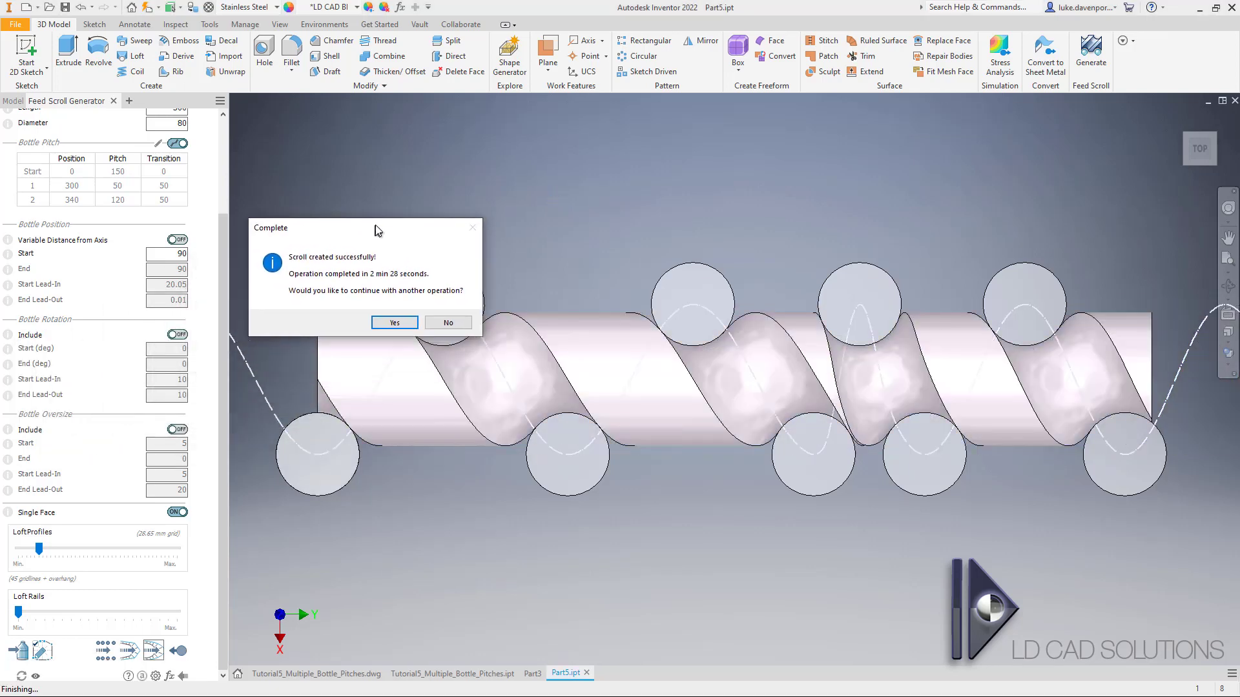
drag(420, 205, 463, 156)
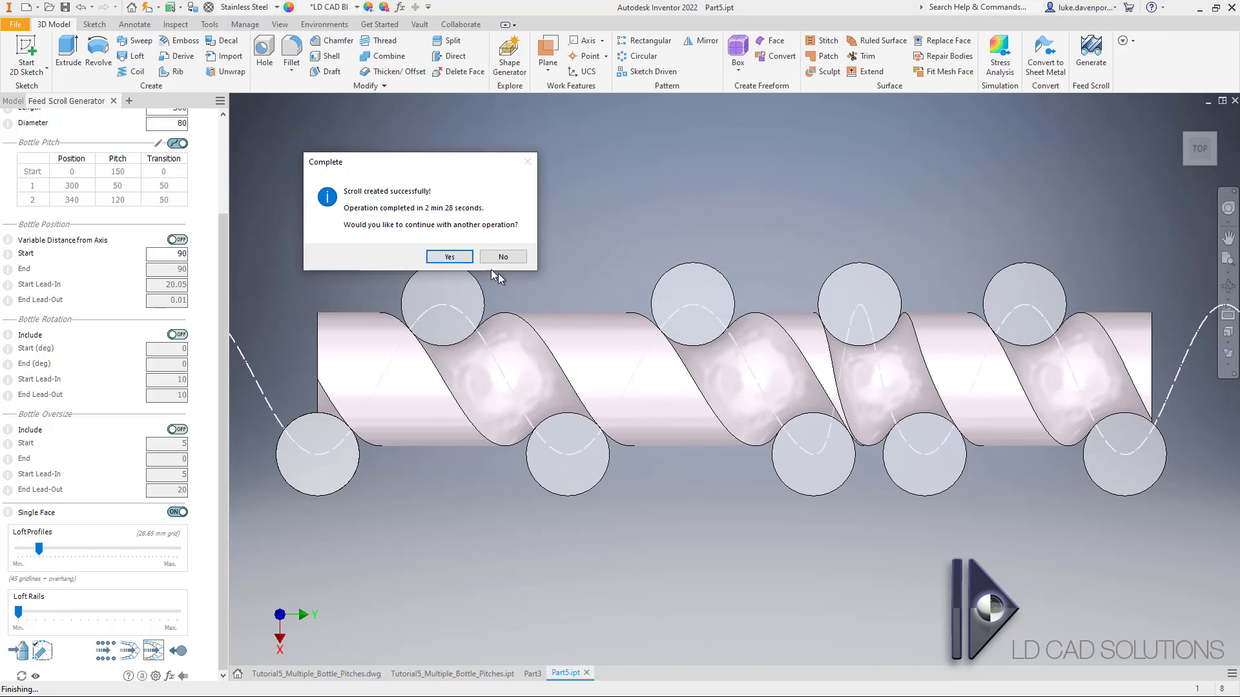
click(503, 257)
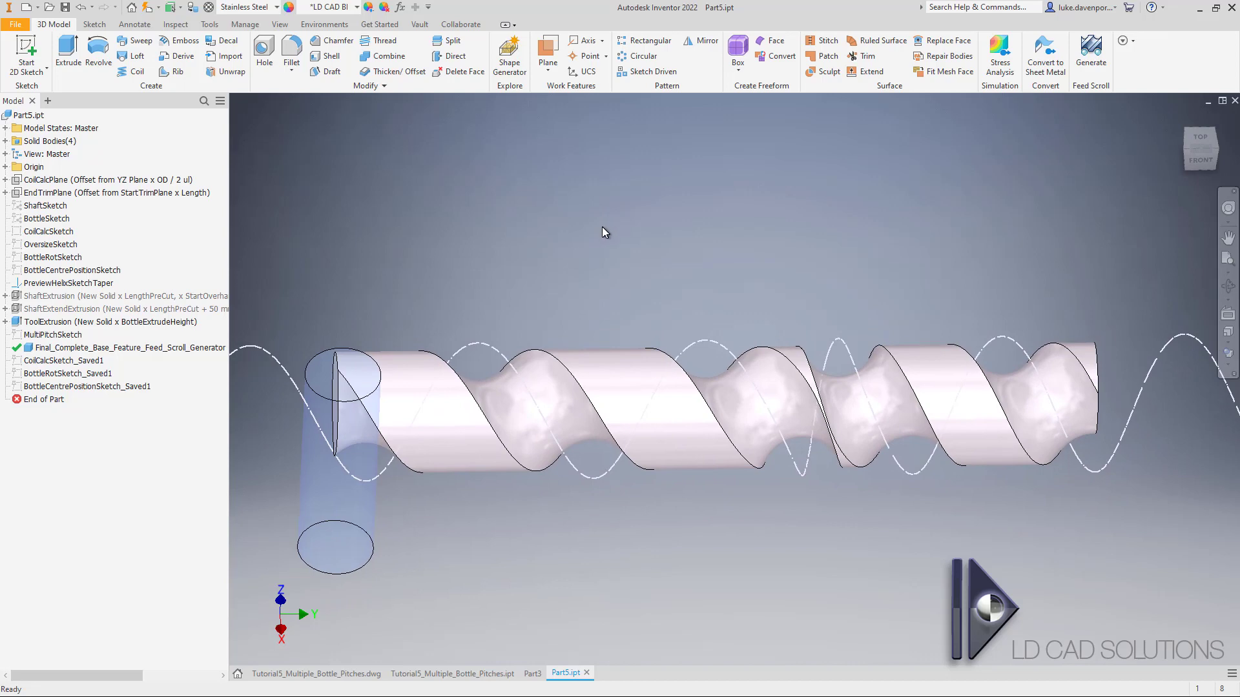
- View the dimensioned bottle pitches in Tutorial5_Multiple_Bottle_Pitches.dwg and create a new part
click(322, 674)
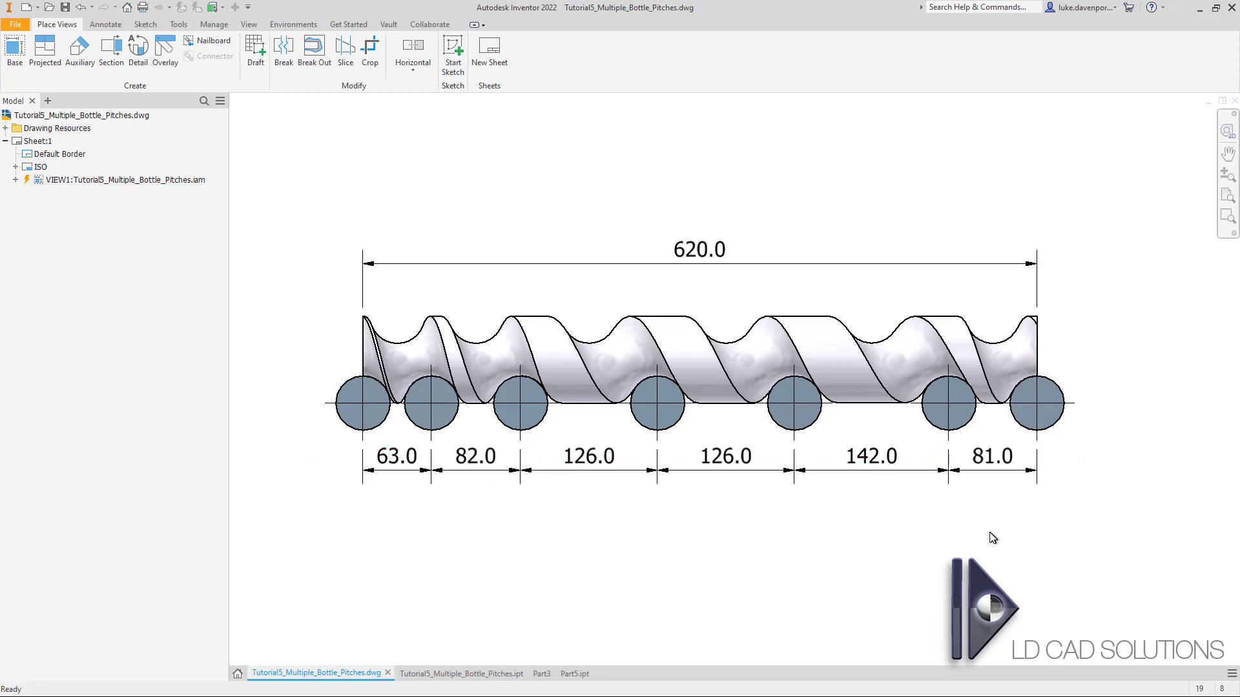
middle_drag(977, 532, 971, 517)
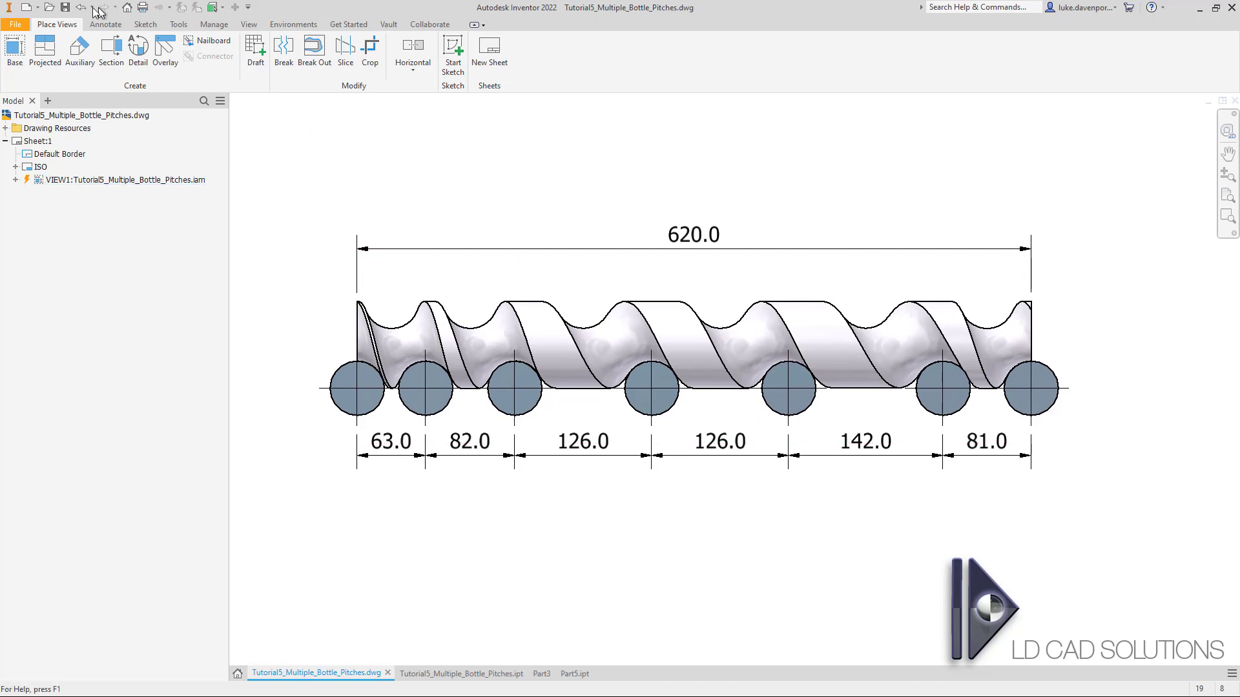
click(37, 7)
click(46, 82)
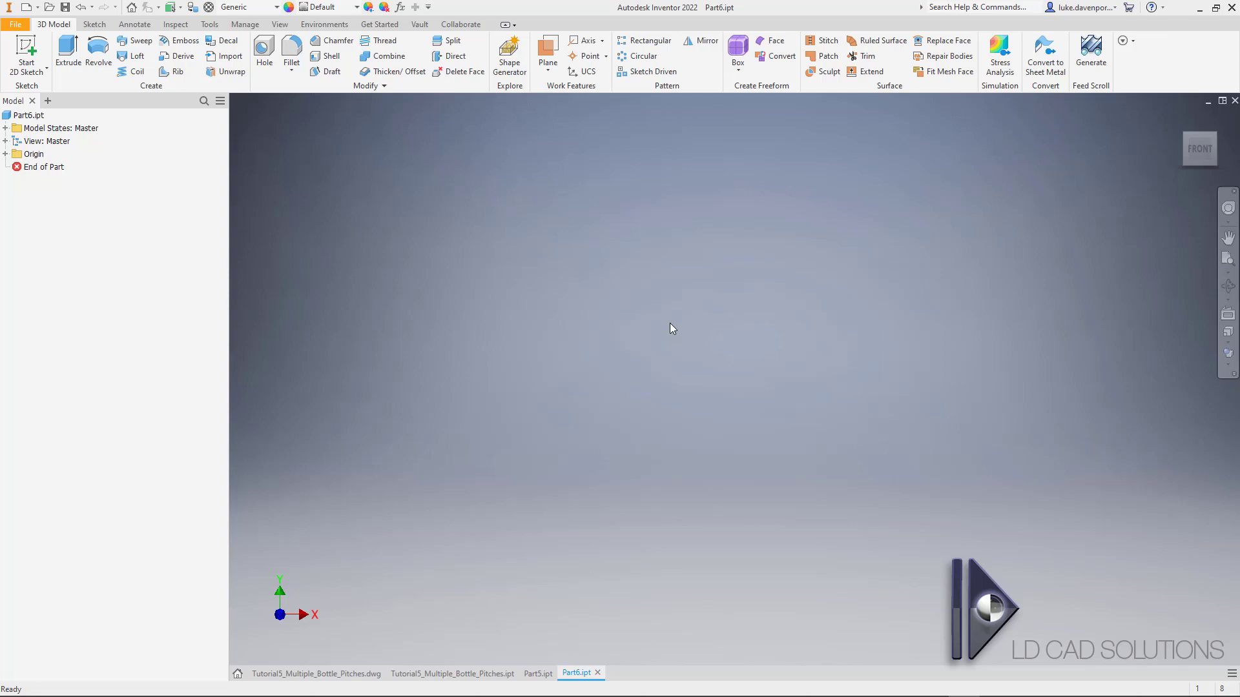
- Switch to the Excel workbook Pitches.xlsx and review the first three pitches with their revolutions
key(alt+Tab)
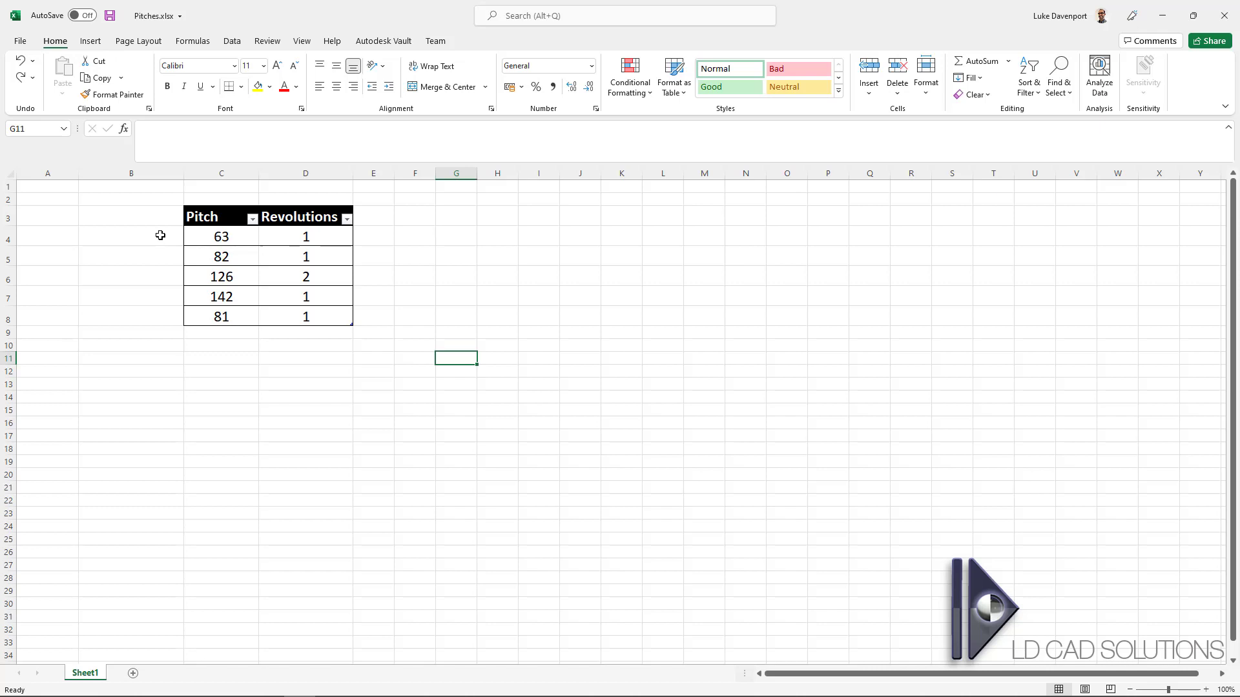
click(219, 238)
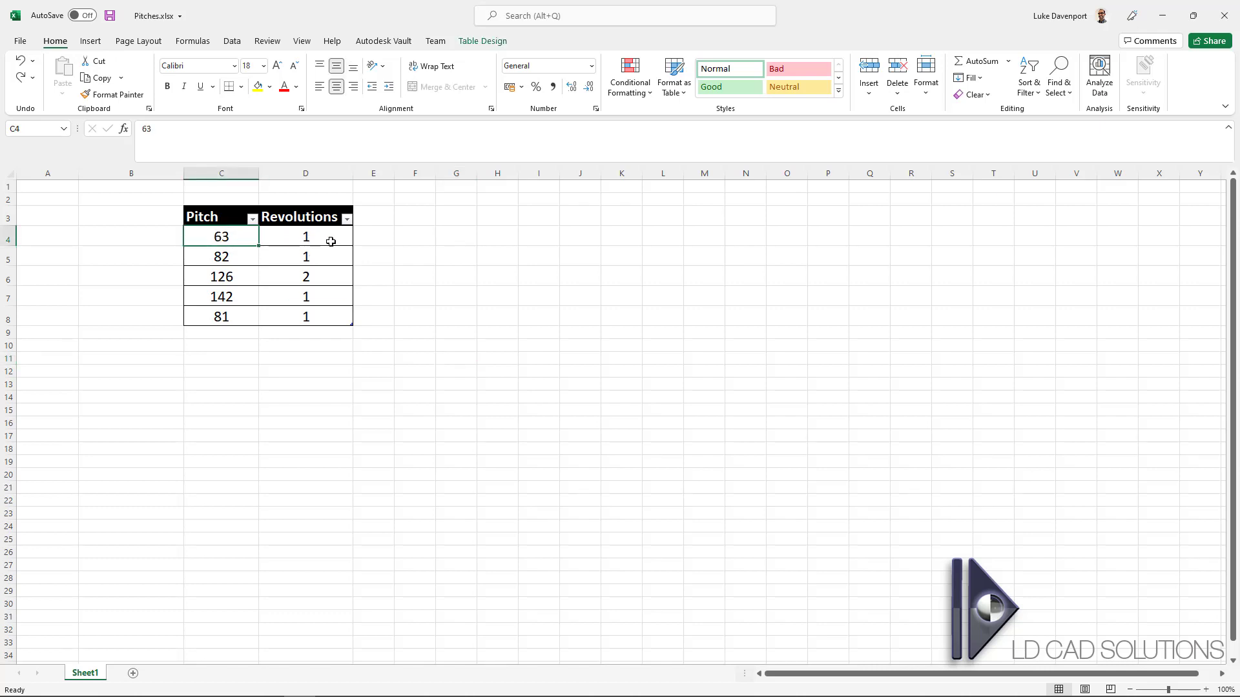
click(251, 255)
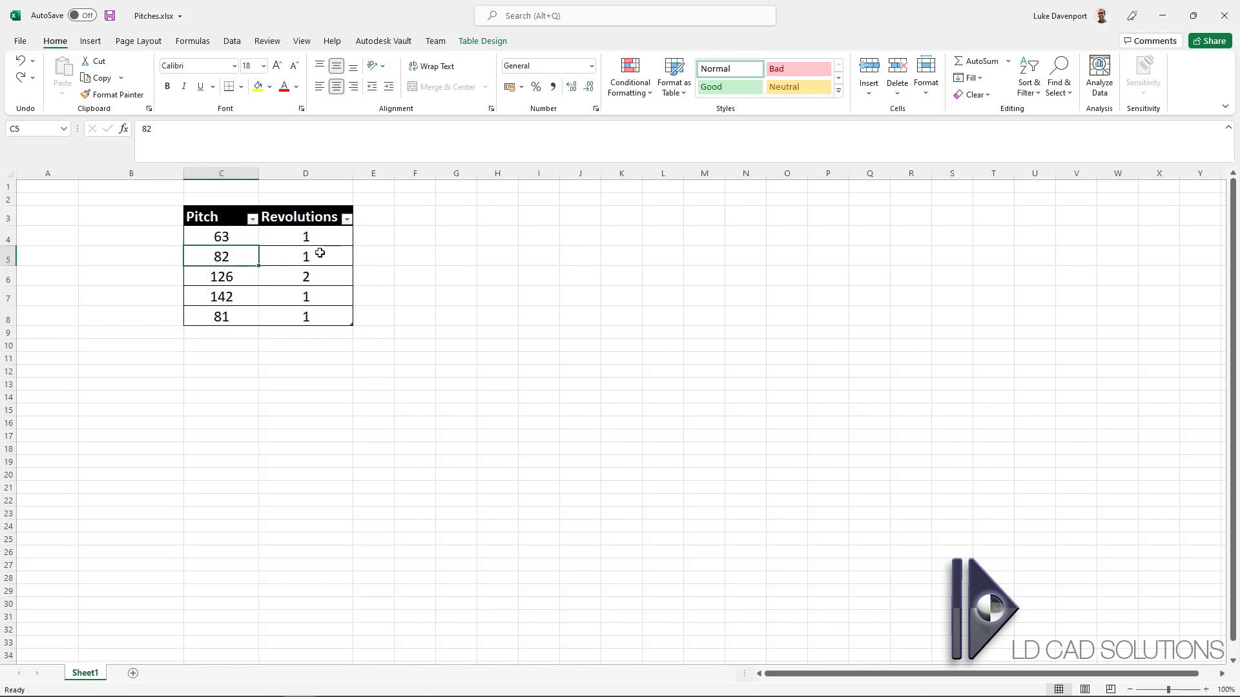
click(242, 278)
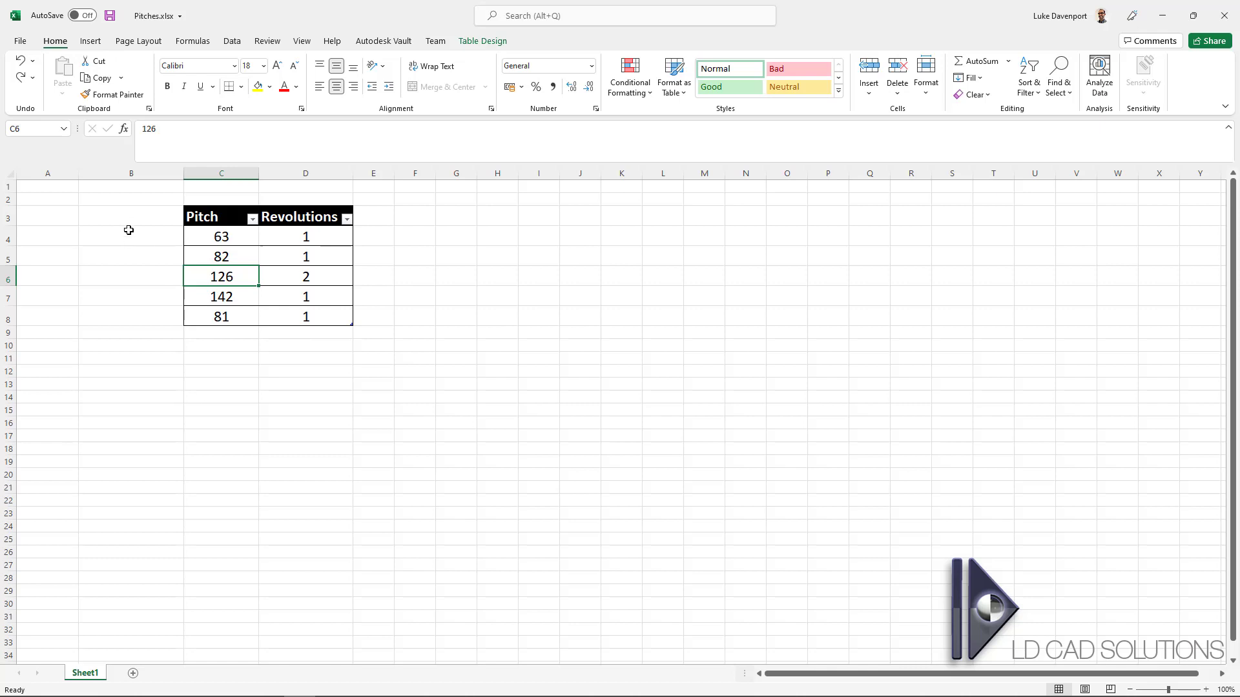
- Copy the Pitch heading into cell B3 and rename it Distance
click(221, 217)
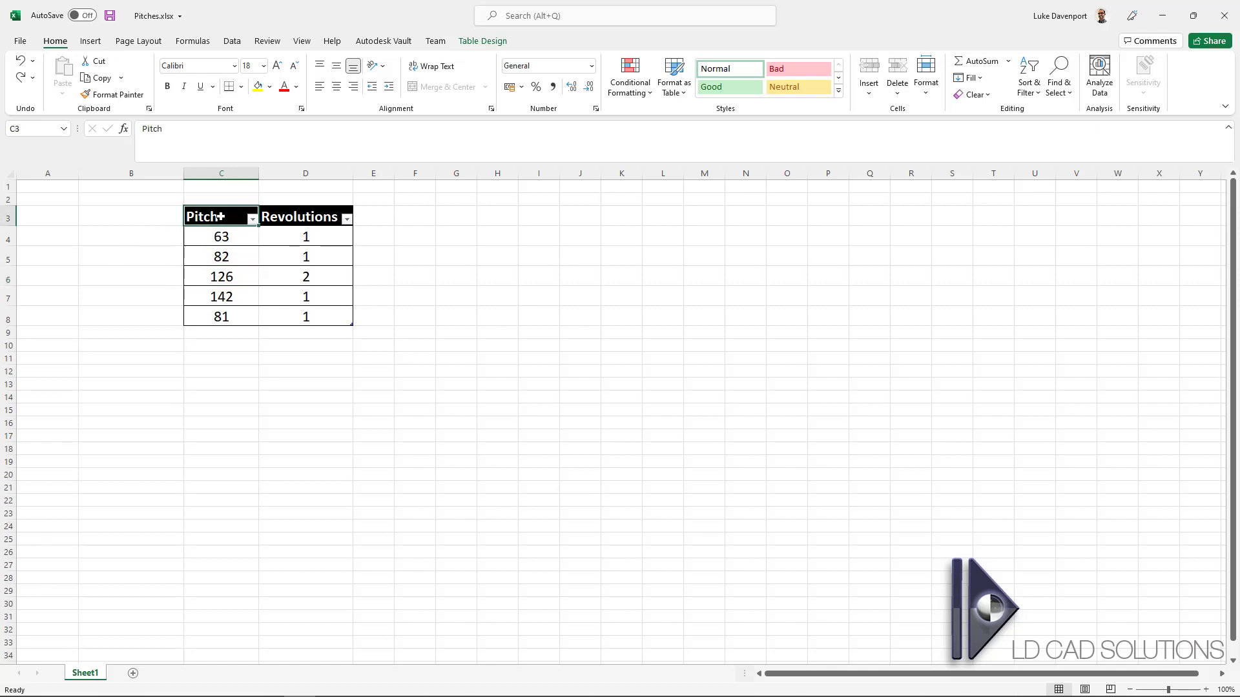
key(ctrl+c)
click(139, 218)
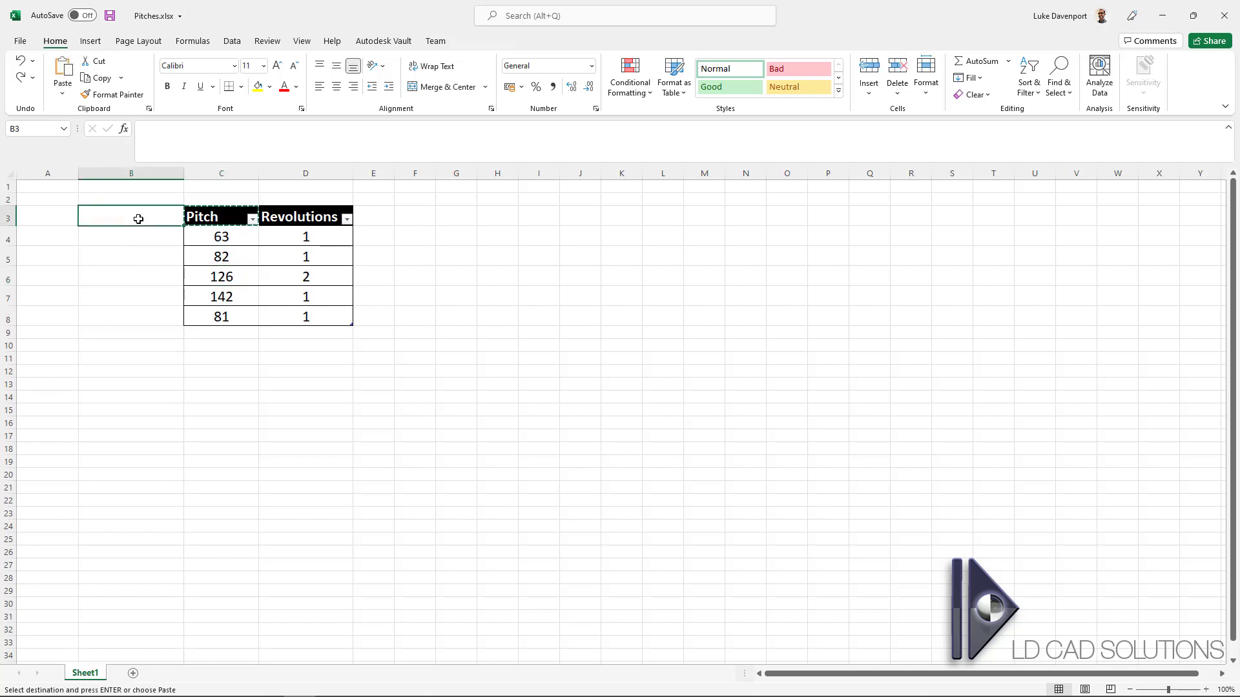
key(ctrl+v)
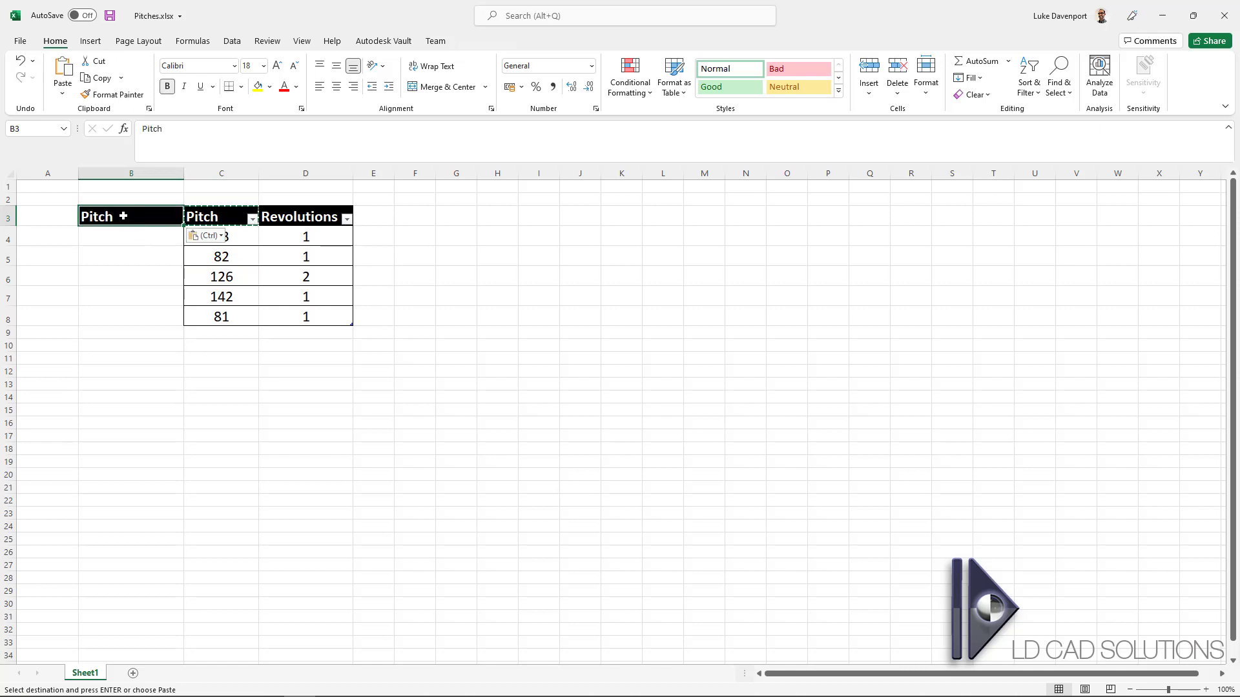
text(Distance)
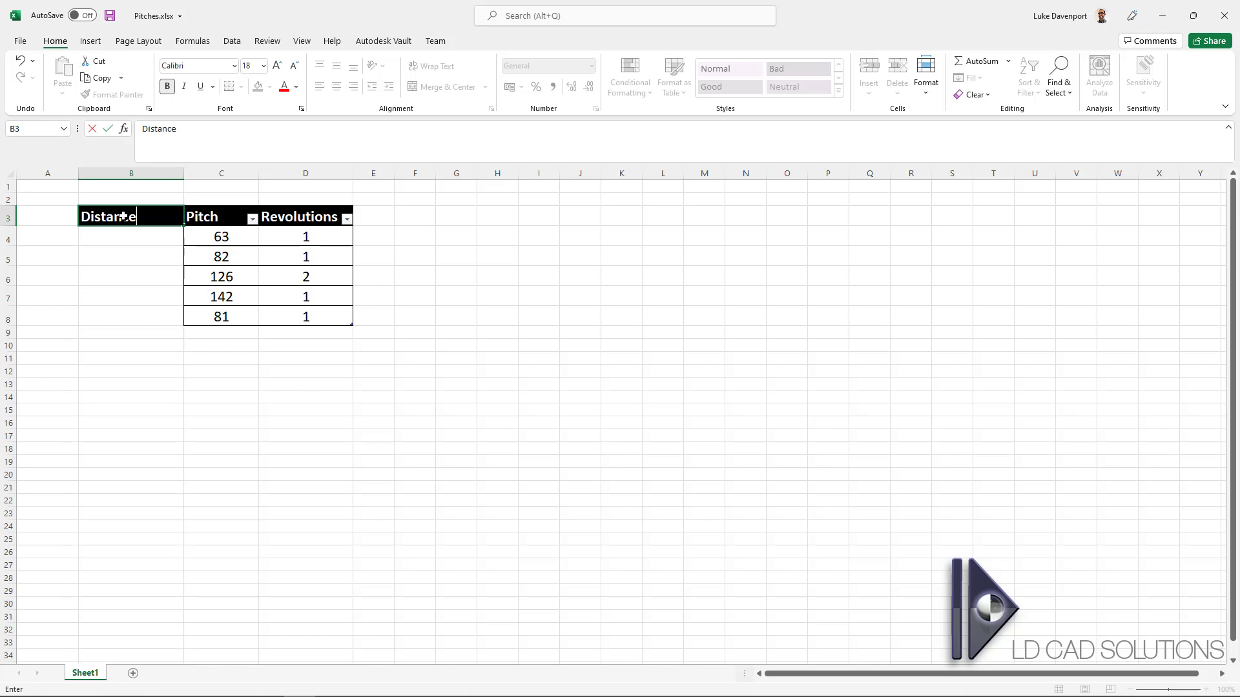
key(Return)
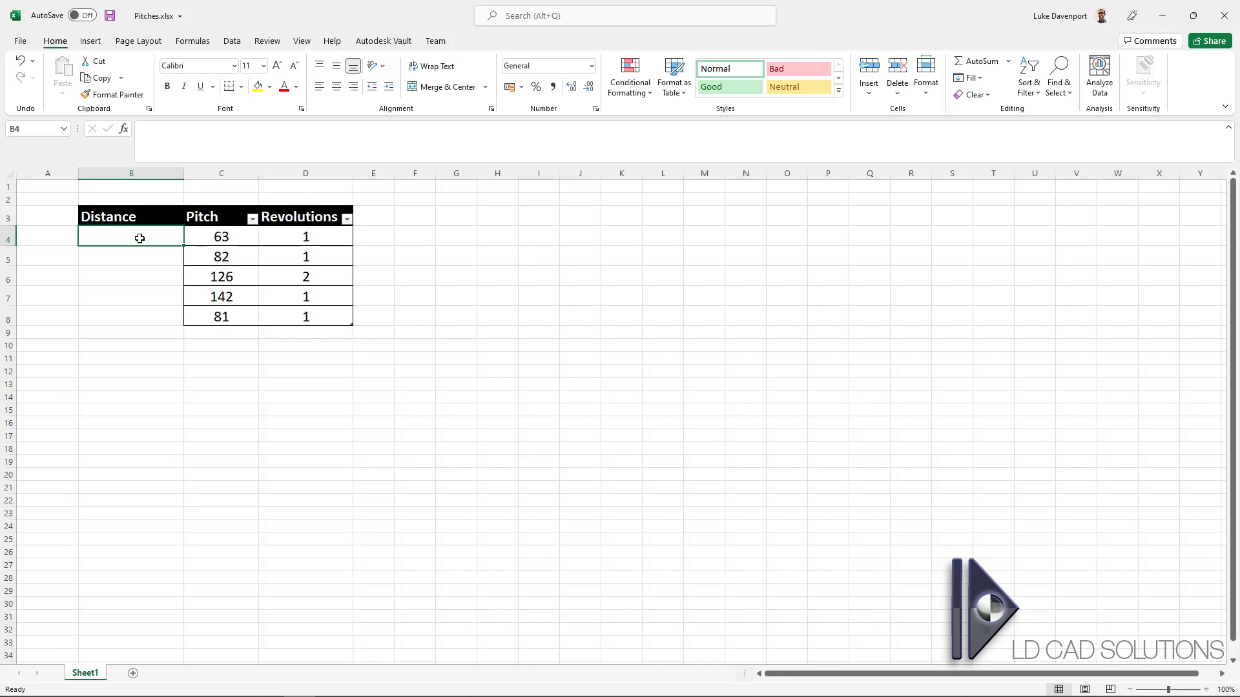
- Enter 0 as the first distance in B4 and apply the formatting of the first pitch cell to it
text(0)
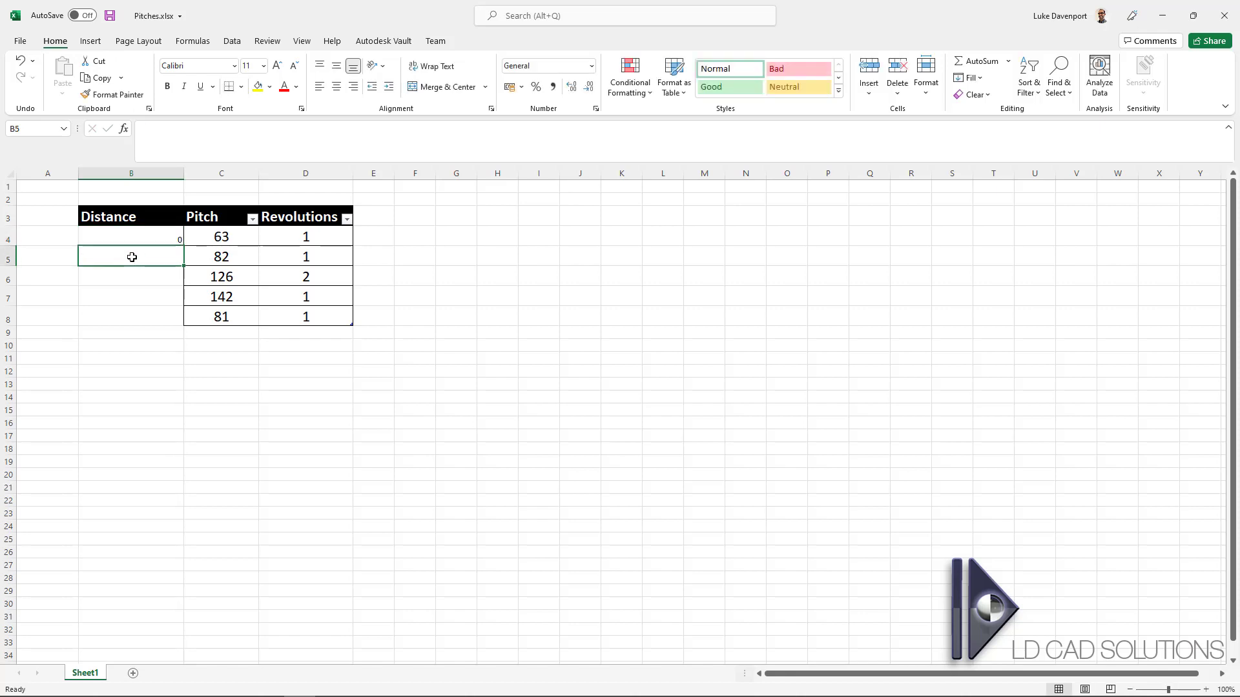
click(210, 237)
click(113, 94)
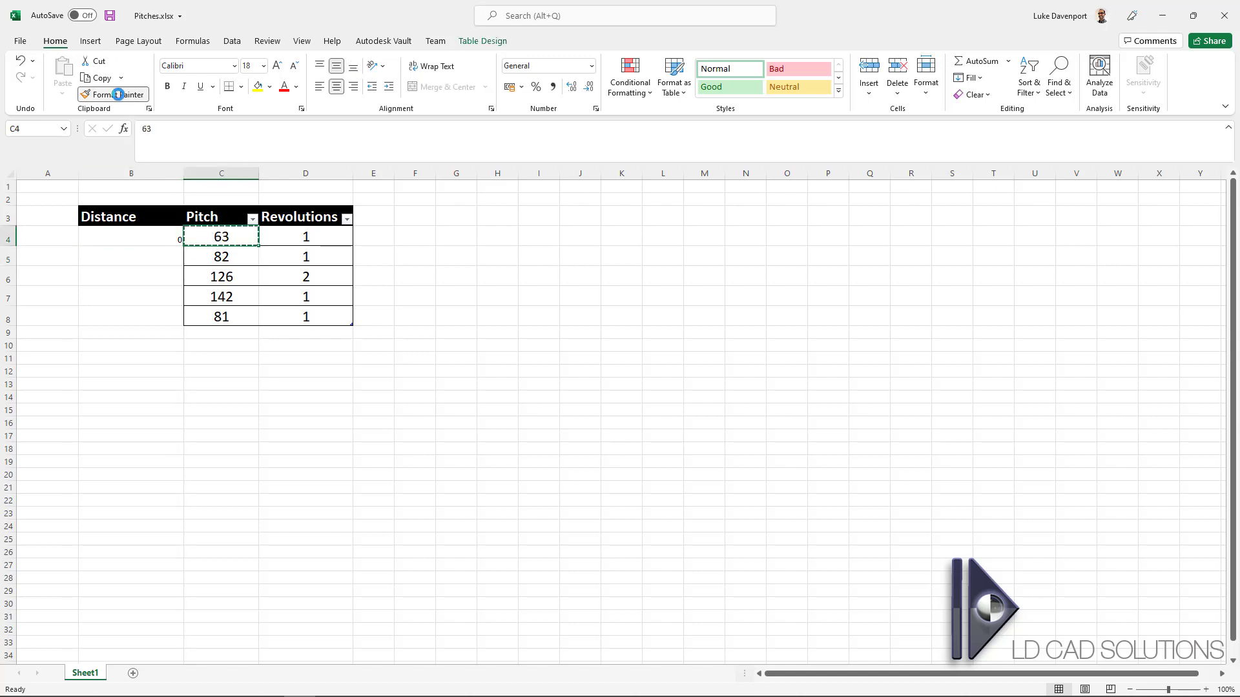
click(142, 234)
click(142, 251)
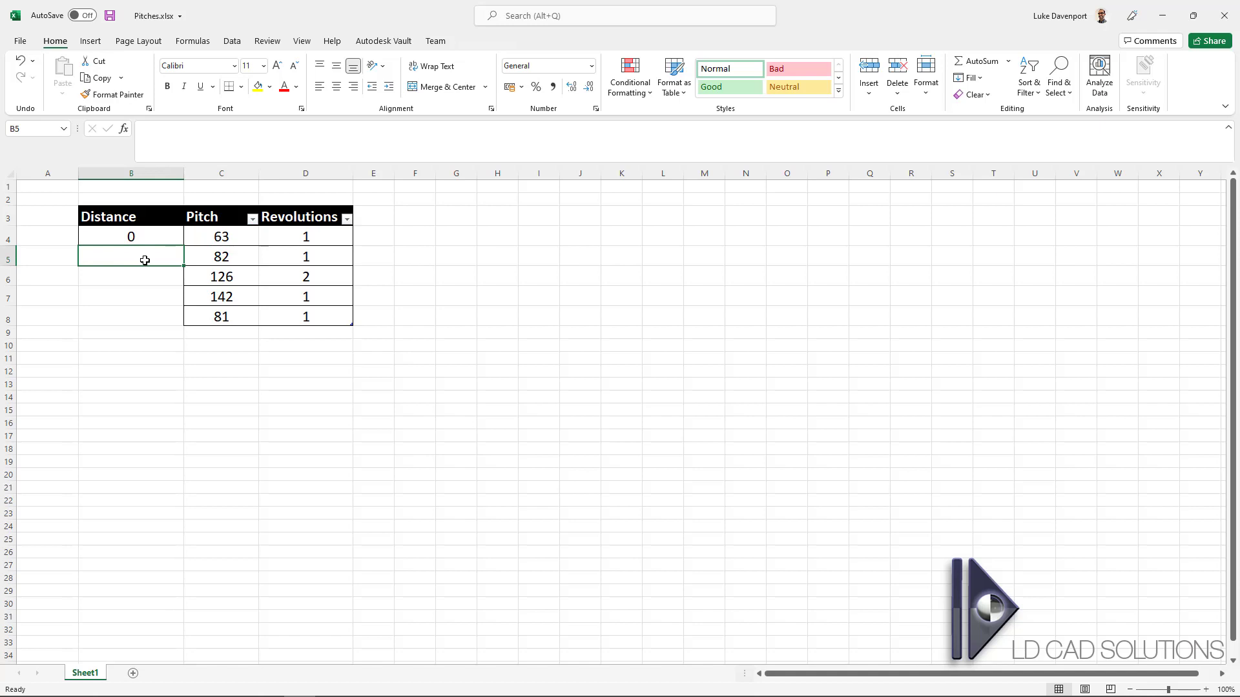
- Calculate the second distance in B5 with the formula =B4+(C4*D4)
click(203, 235)
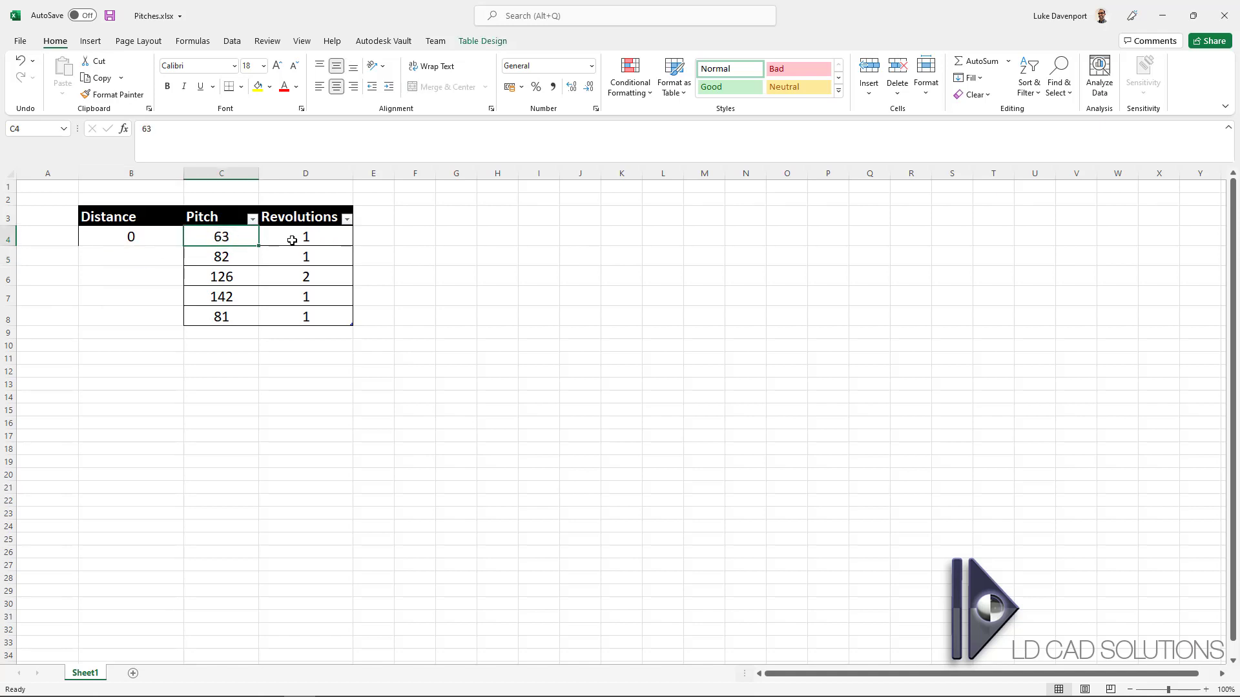
click(147, 263)
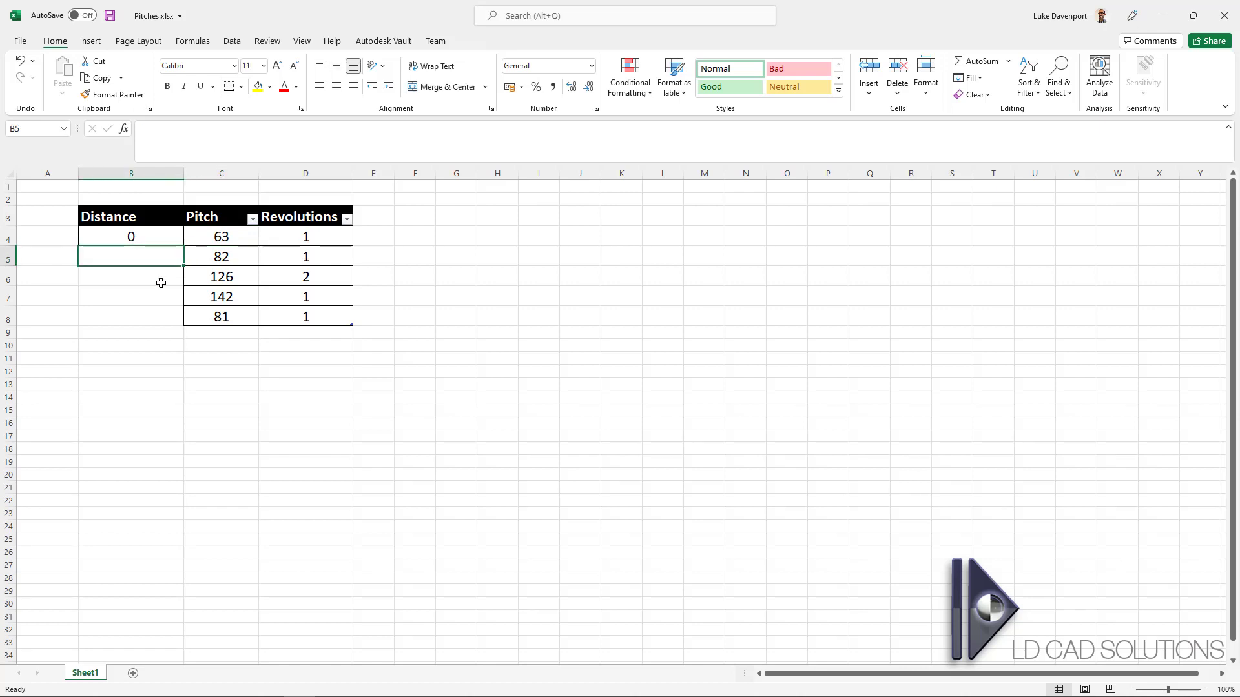
text(=)
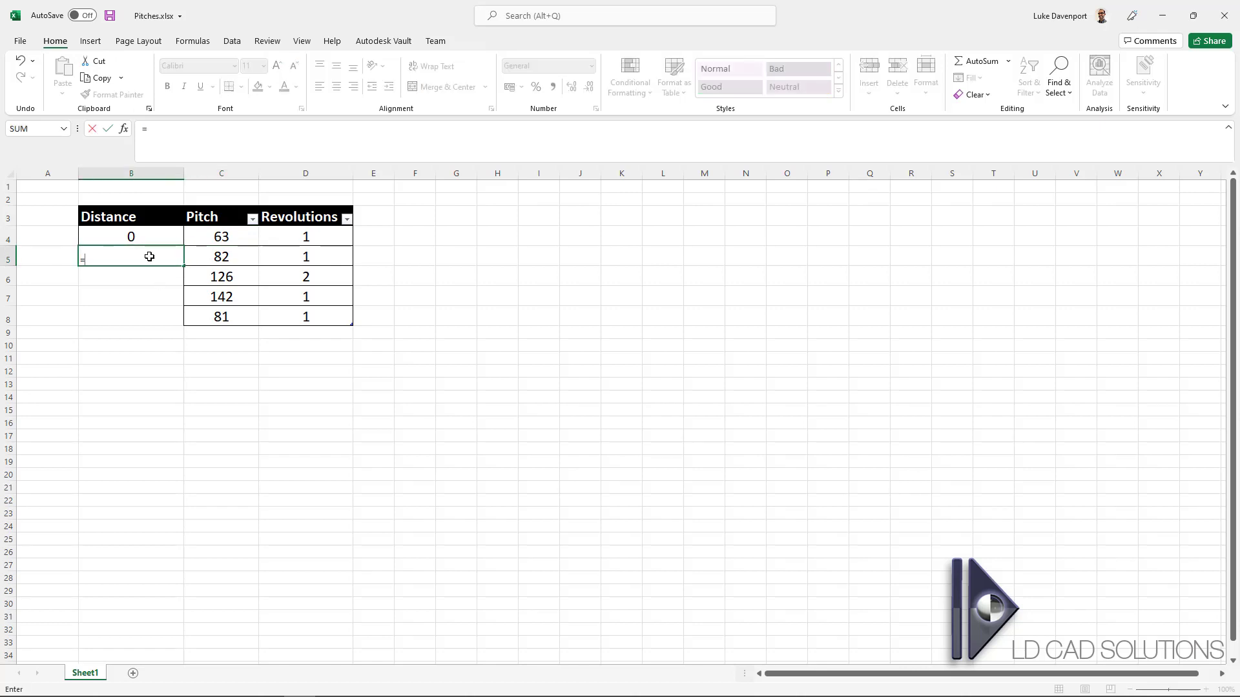
click(141, 237)
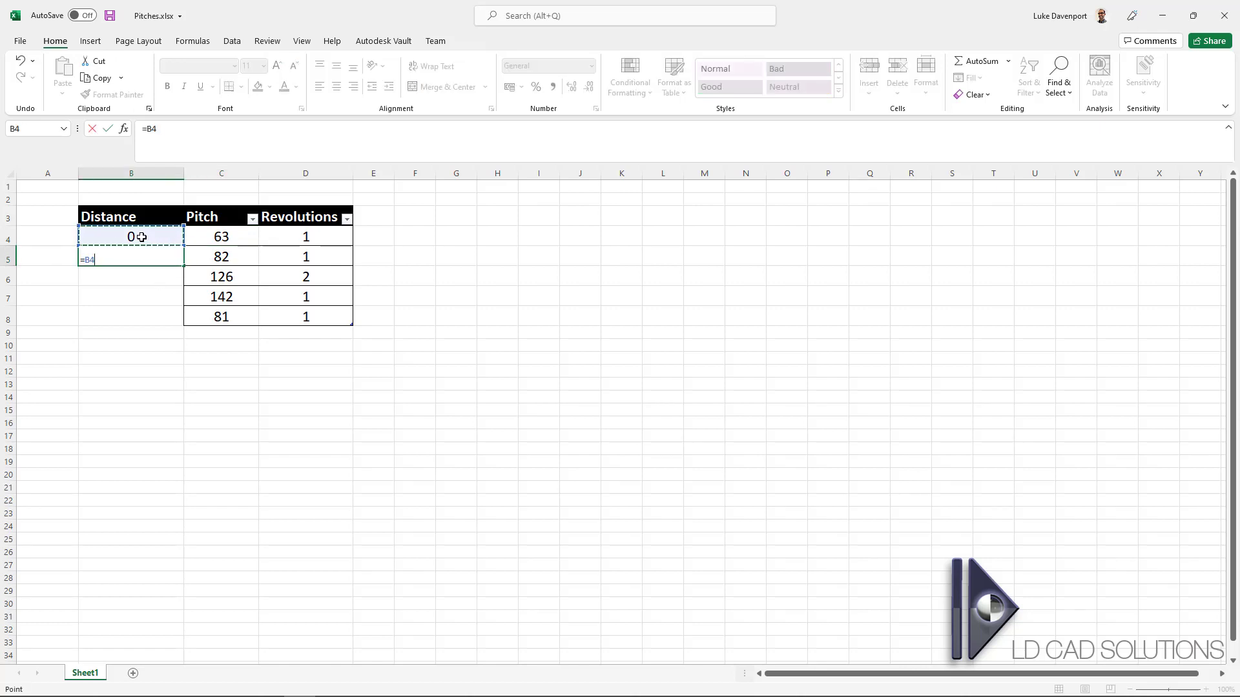
text(+()
click(214, 237)
text(*)
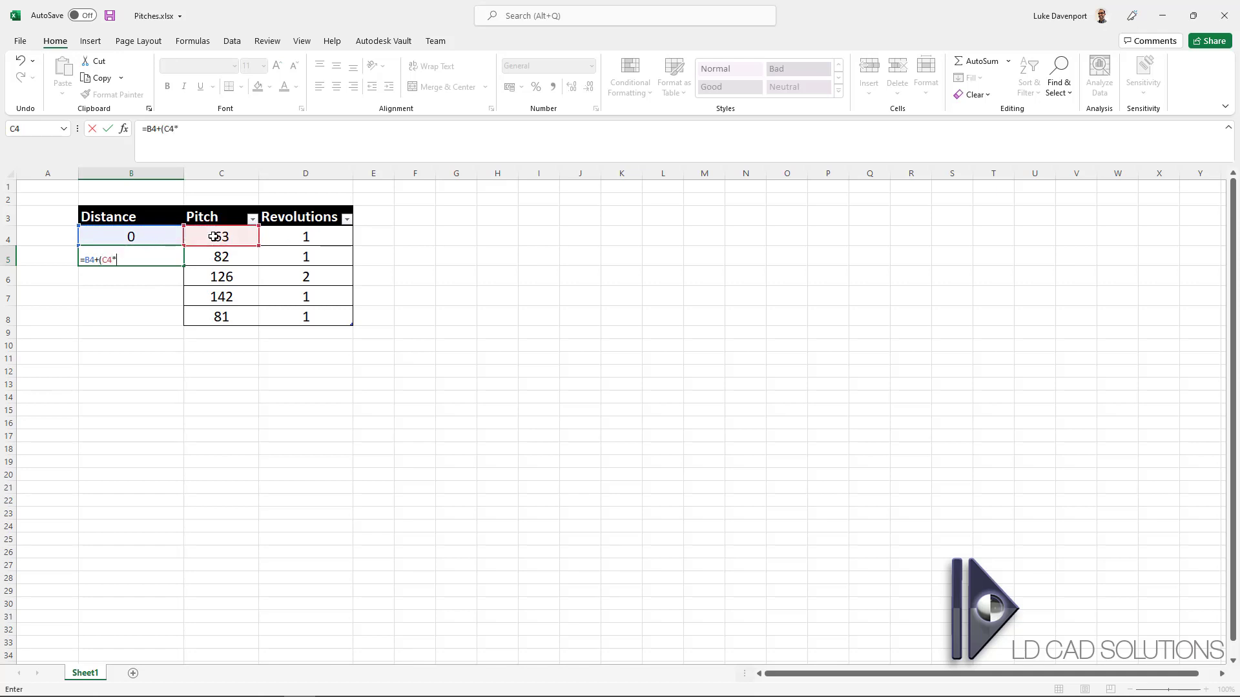
click(297, 239)
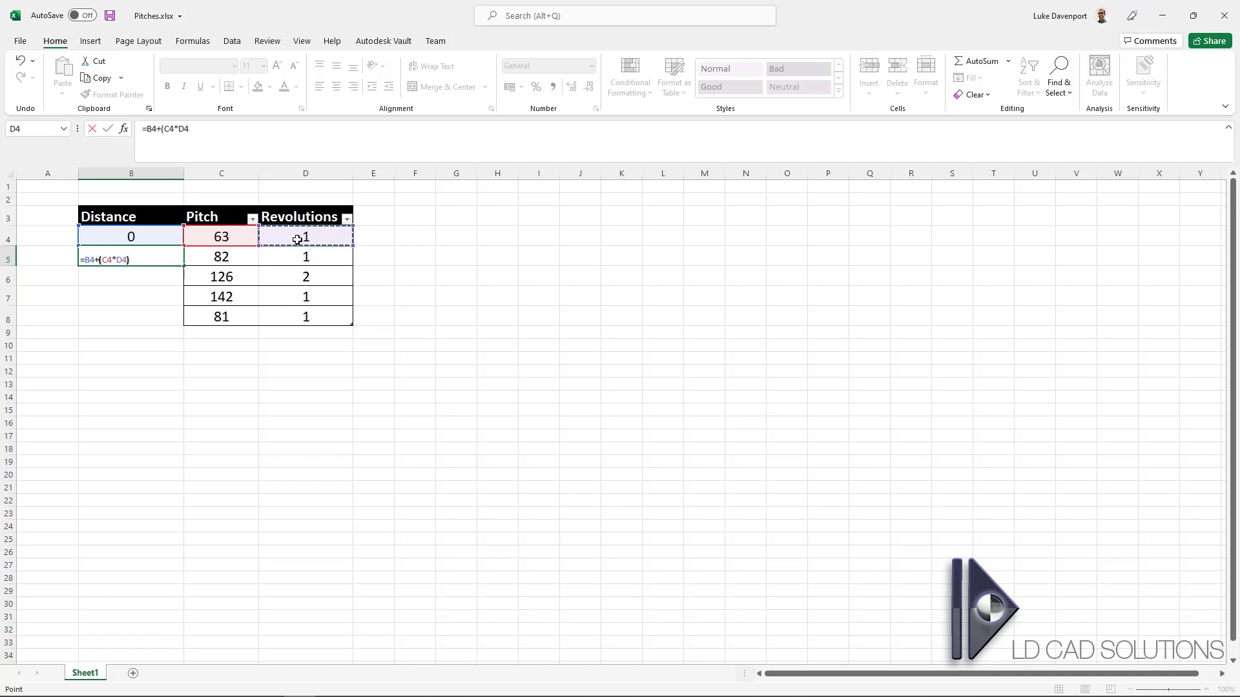
key(Return)
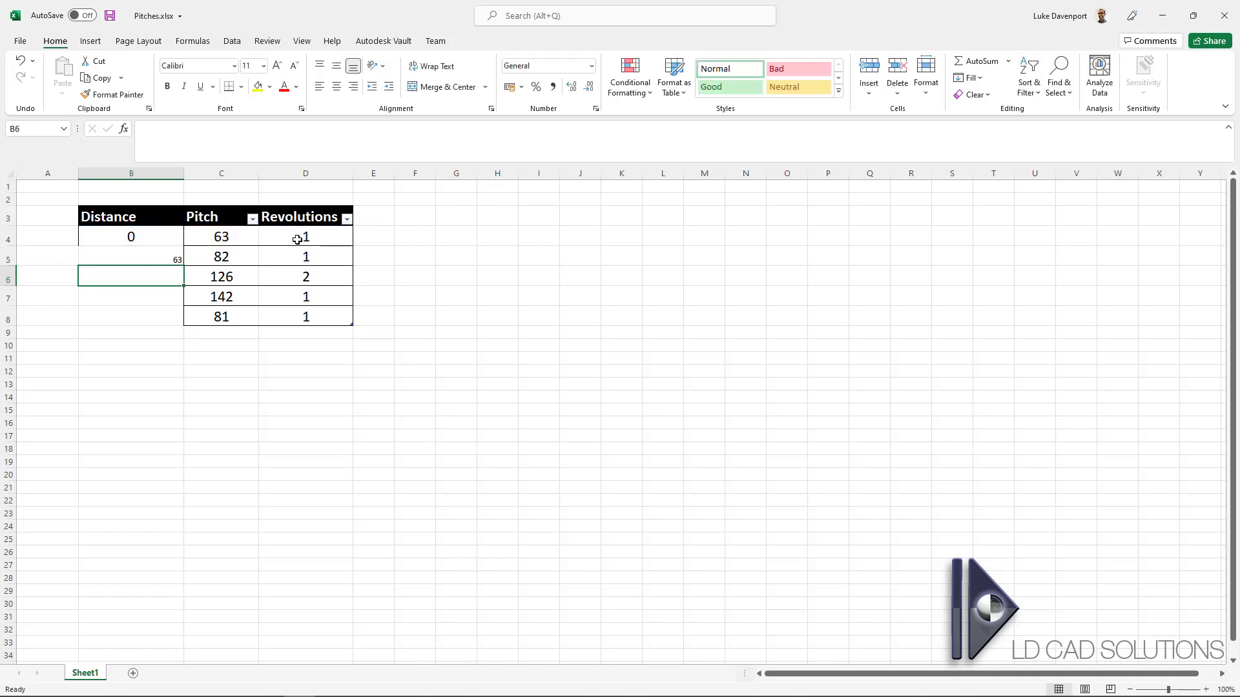
- Apply the formatting of B4 to the remaining Distance cells B5 to B8 with Format Painter
click(153, 237)
click(113, 94)
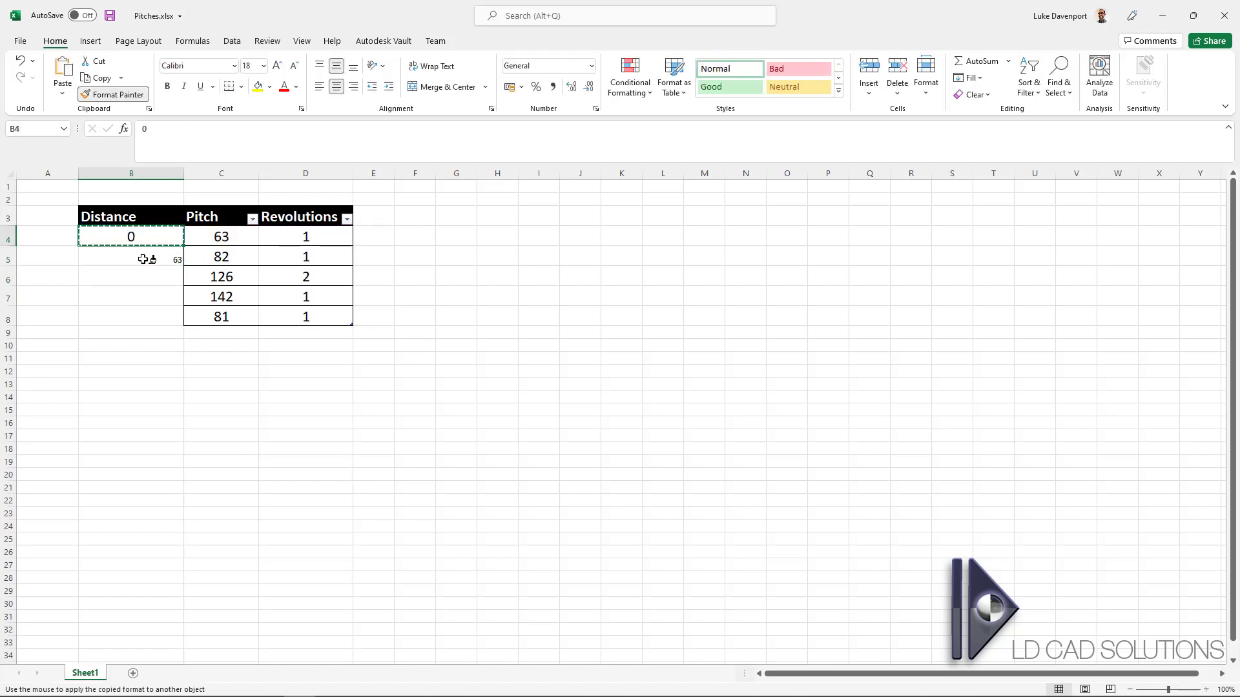
drag(142, 259, 116, 320)
click(149, 386)
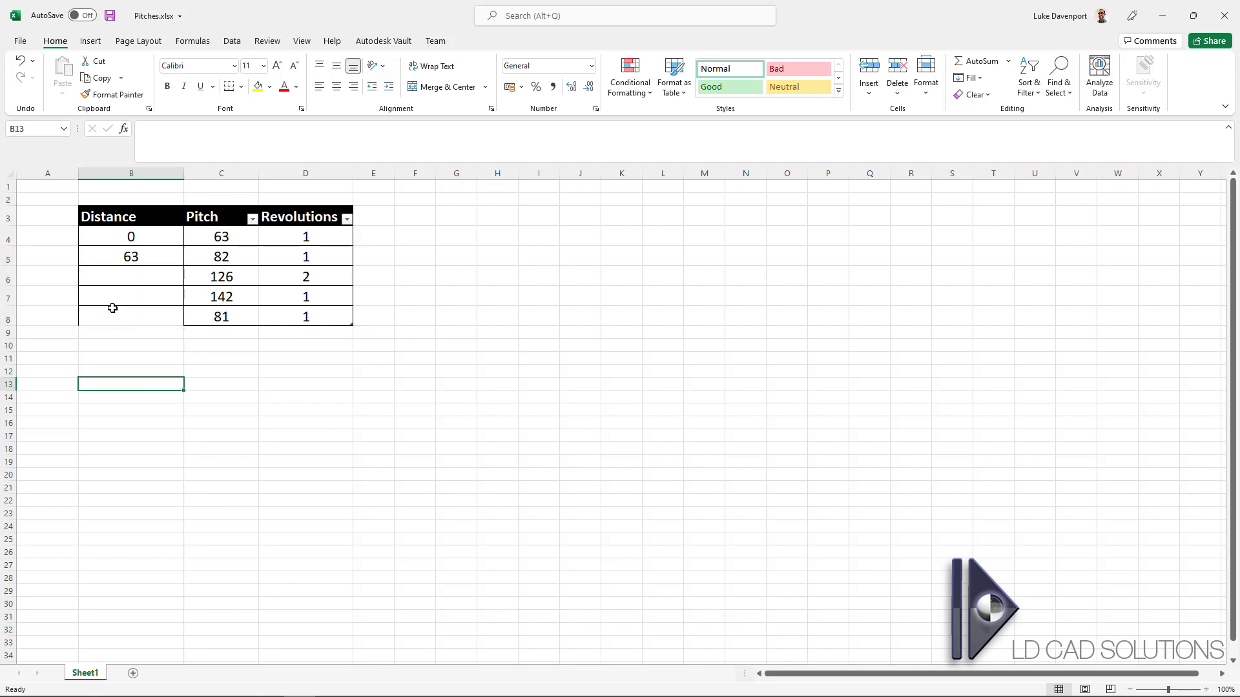
- Fill the distance formula from B5 down through B8
click(137, 277)
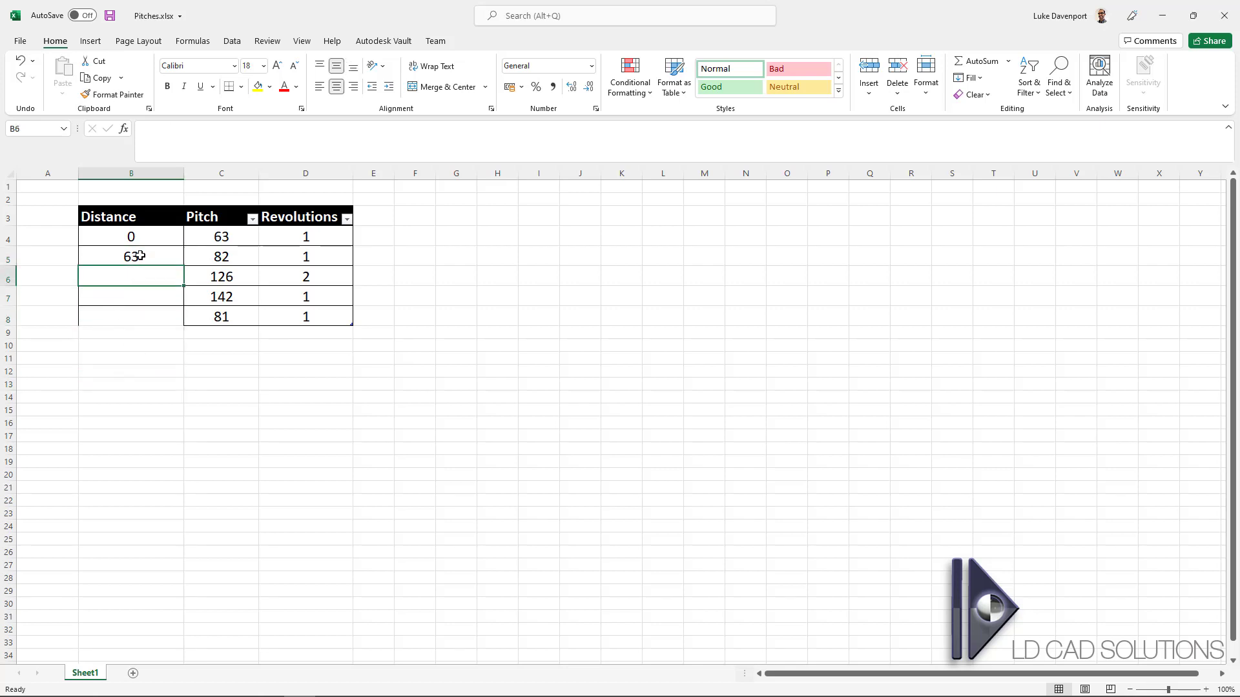
click(209, 239)
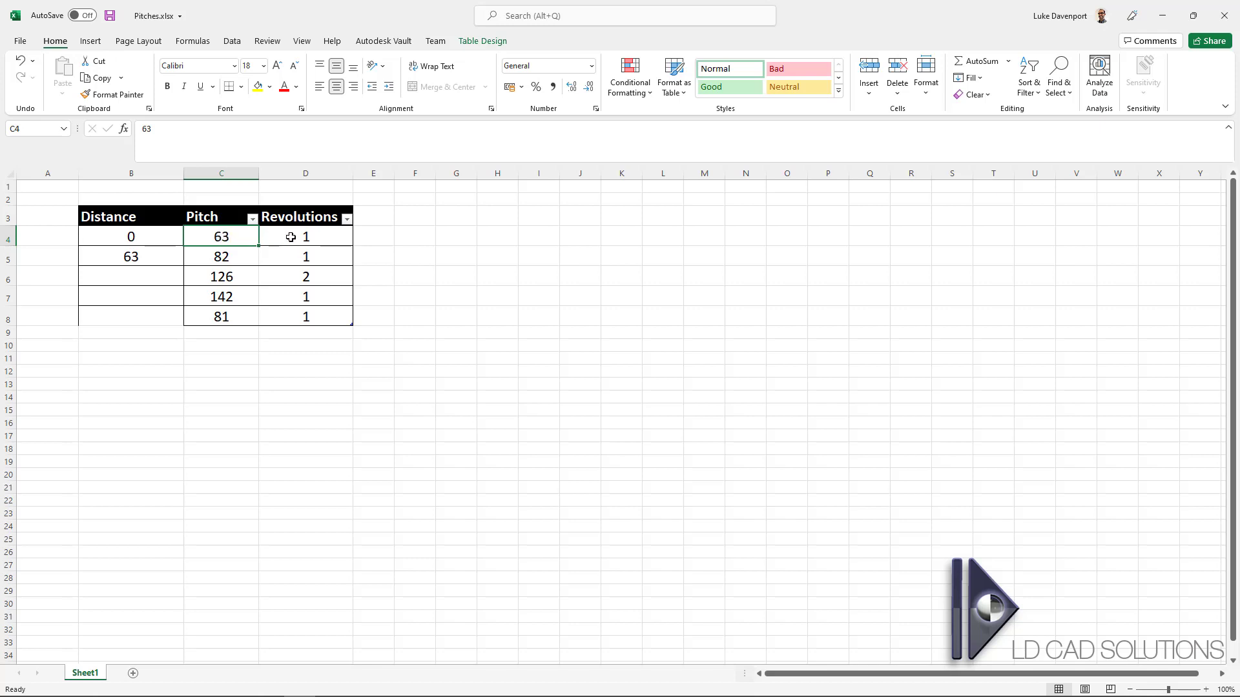
click(145, 255)
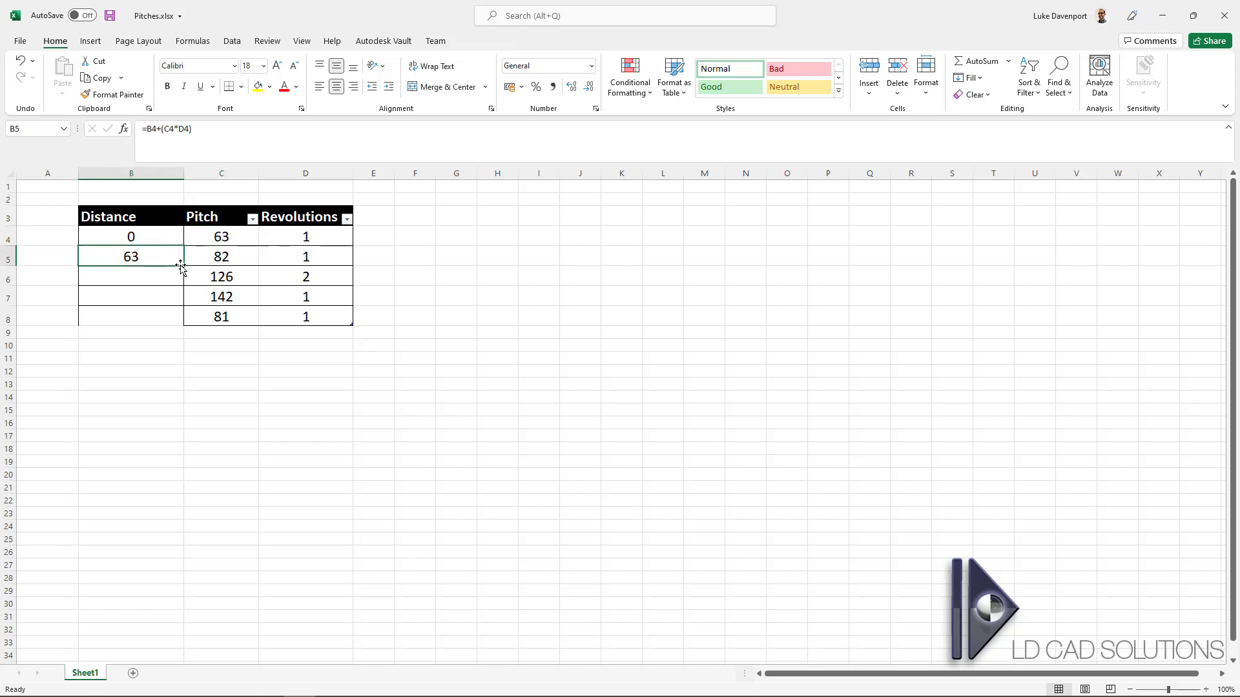
drag(186, 265, 175, 317)
drag(175, 320, 175, 320)
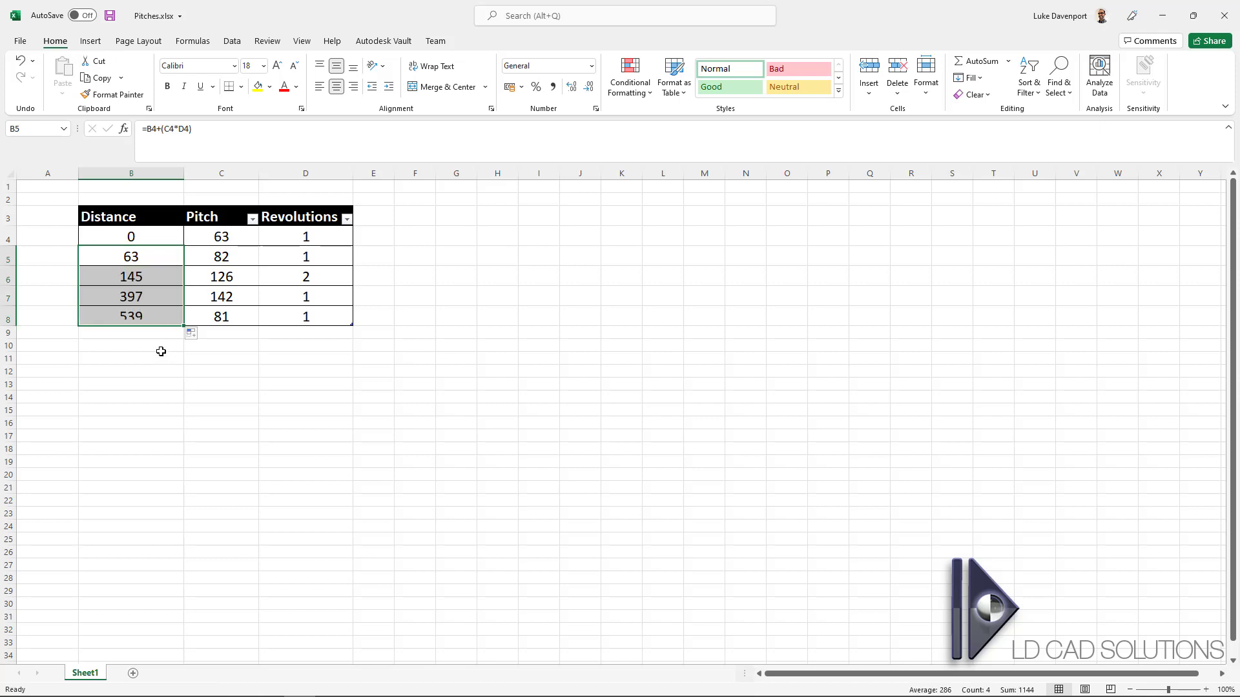
click(154, 346)
- Check the Distance formulas in B5 to B7 against the preceding rows' pitch and revolutions values
click(140, 258)
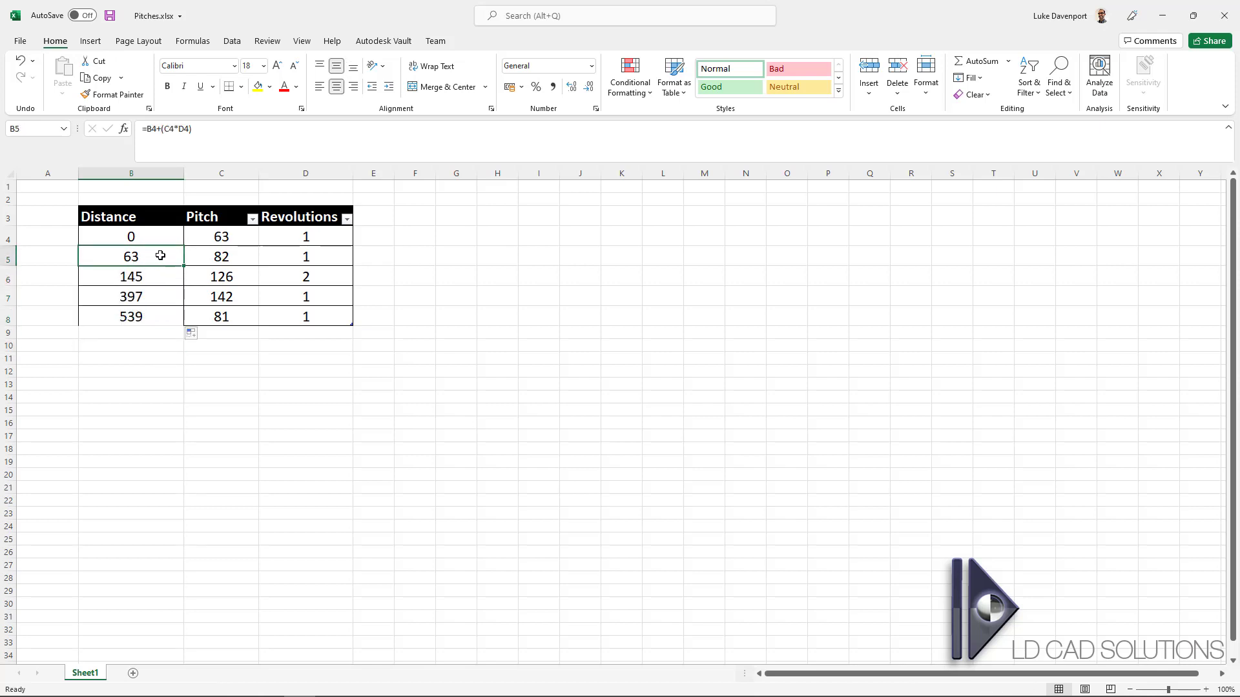
click(221, 257)
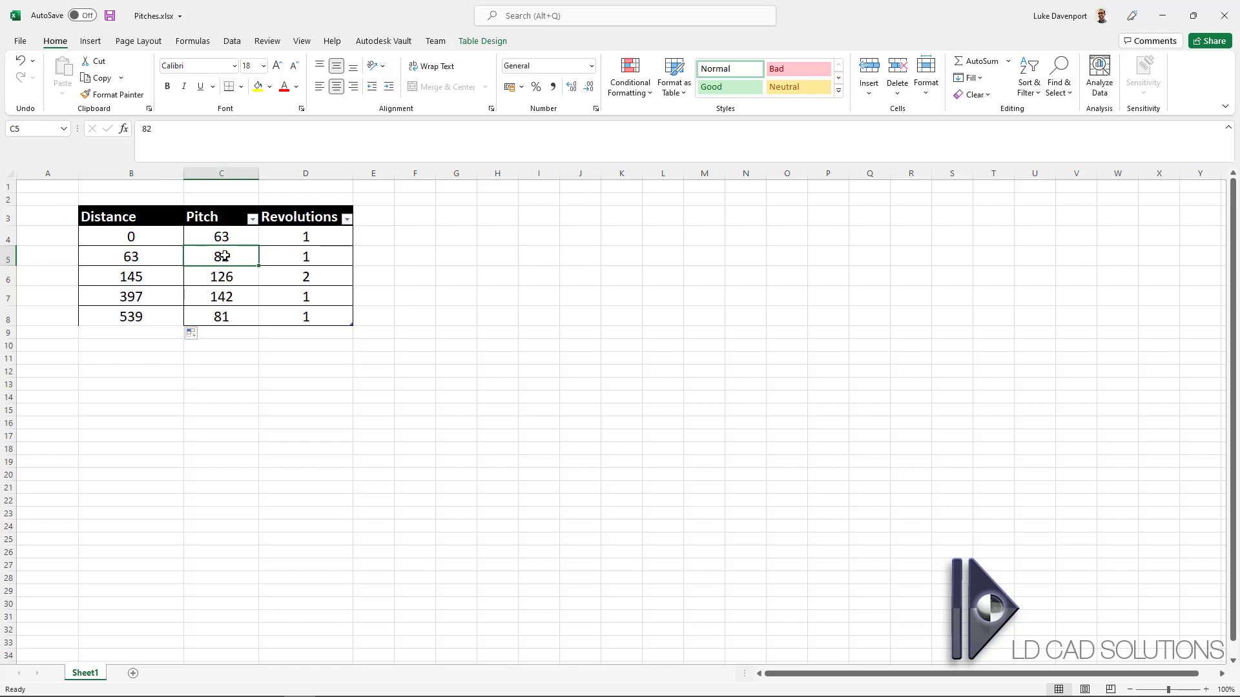
click(297, 258)
click(133, 279)
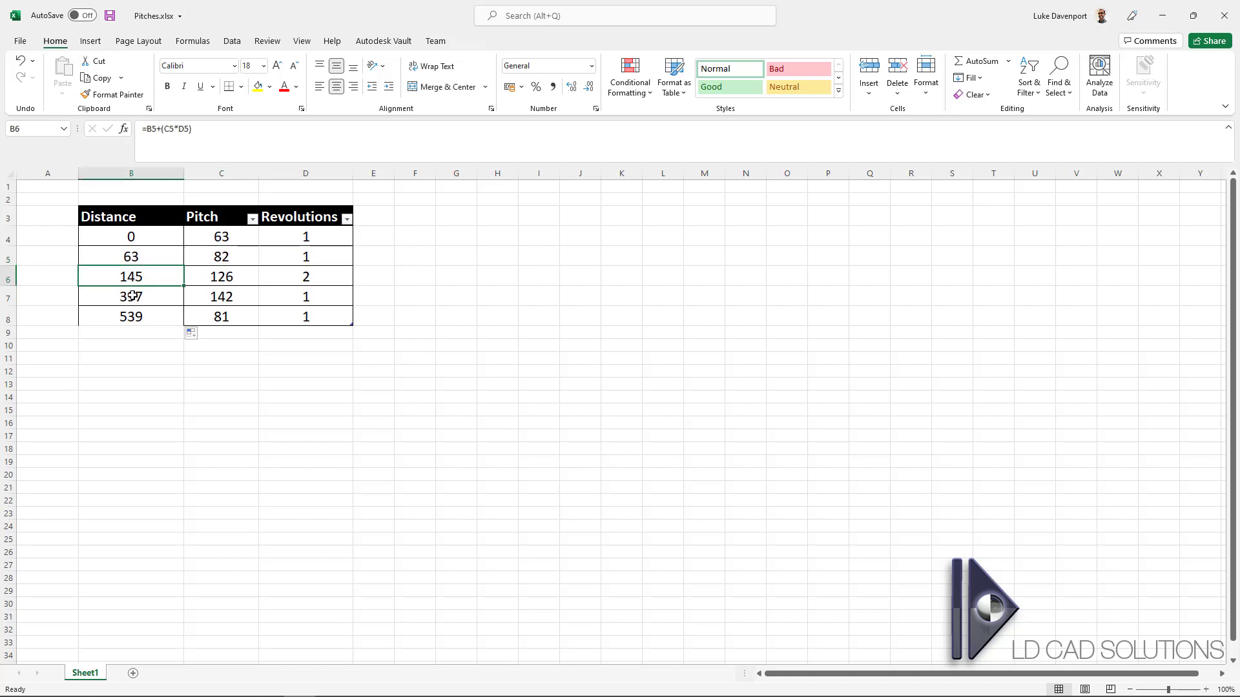
click(152, 295)
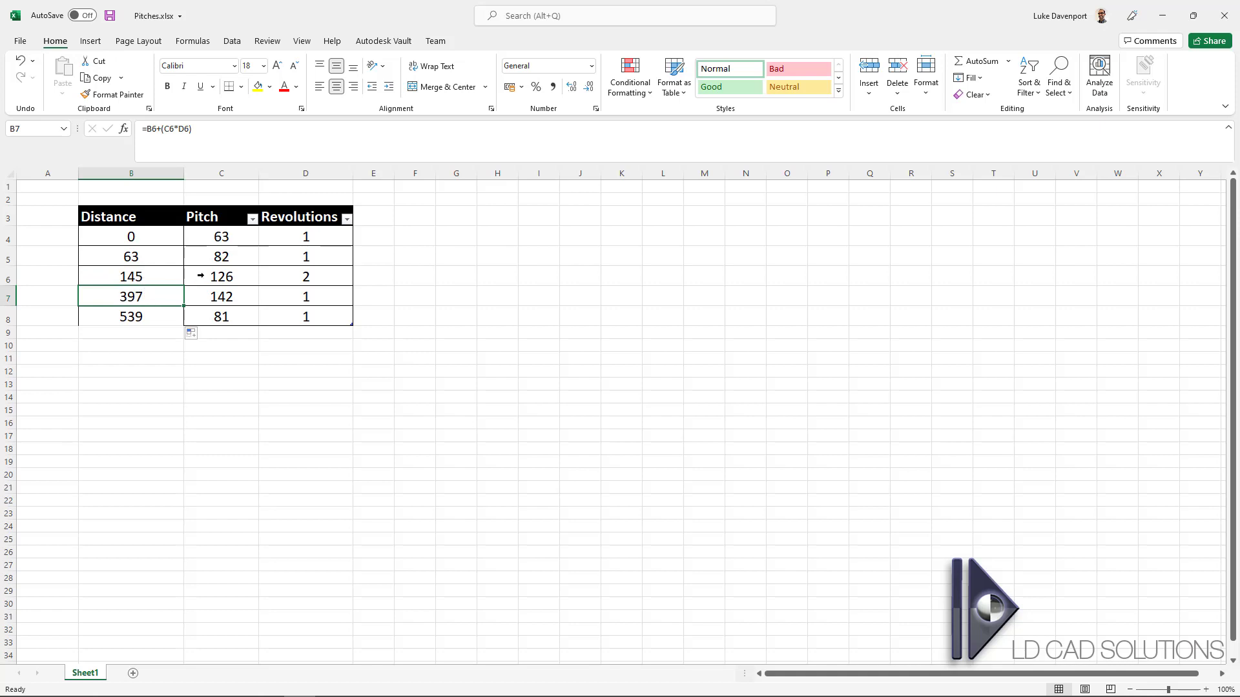
click(221, 276)
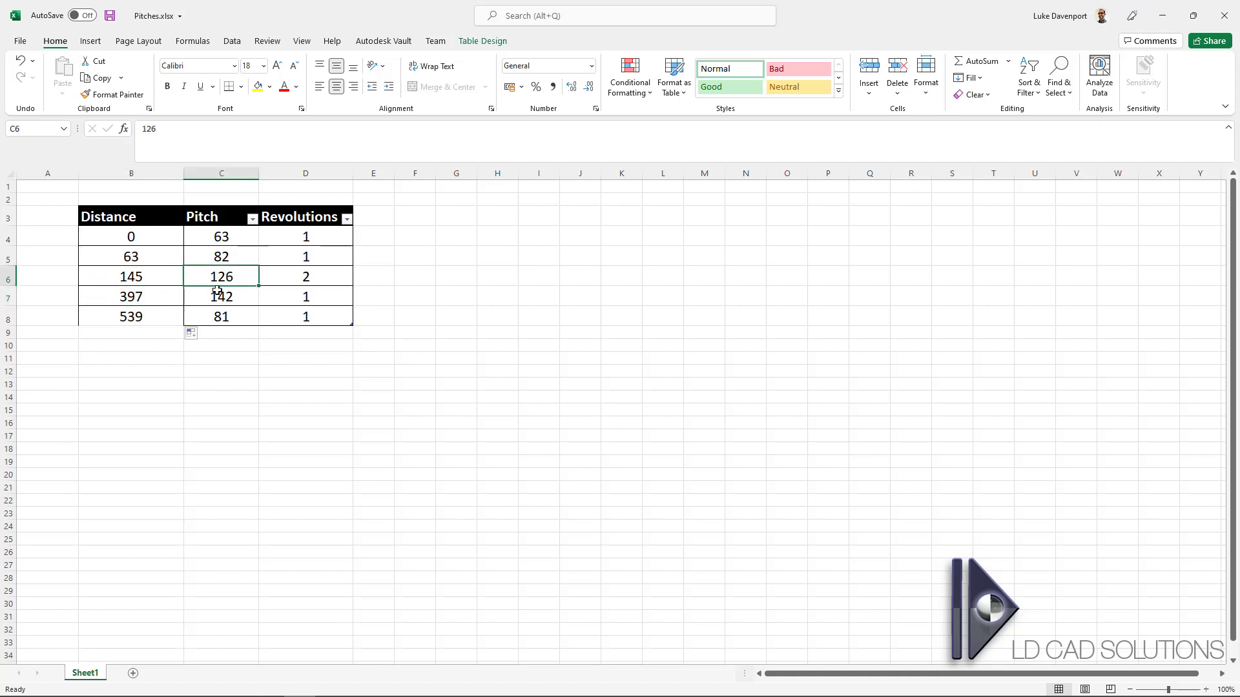
click(143, 297)
- Extend the distance formula from B8 into B9 to calculate the overall scroll length
click(142, 322)
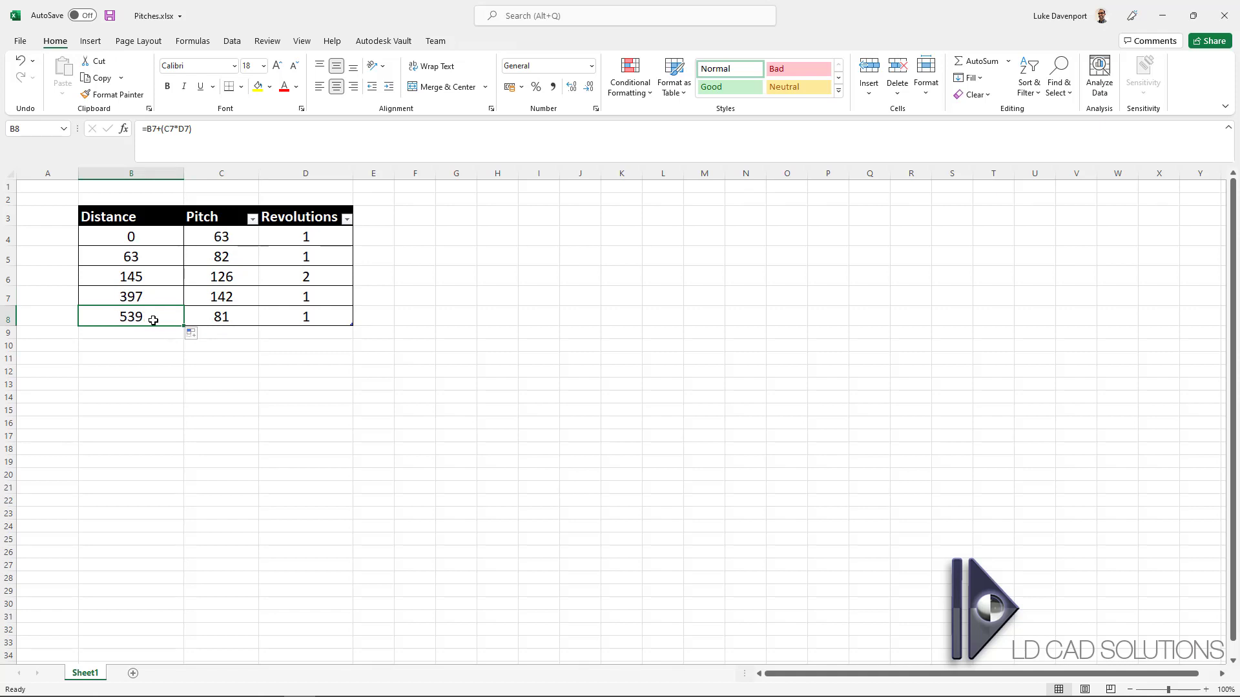
drag(184, 326, 186, 337)
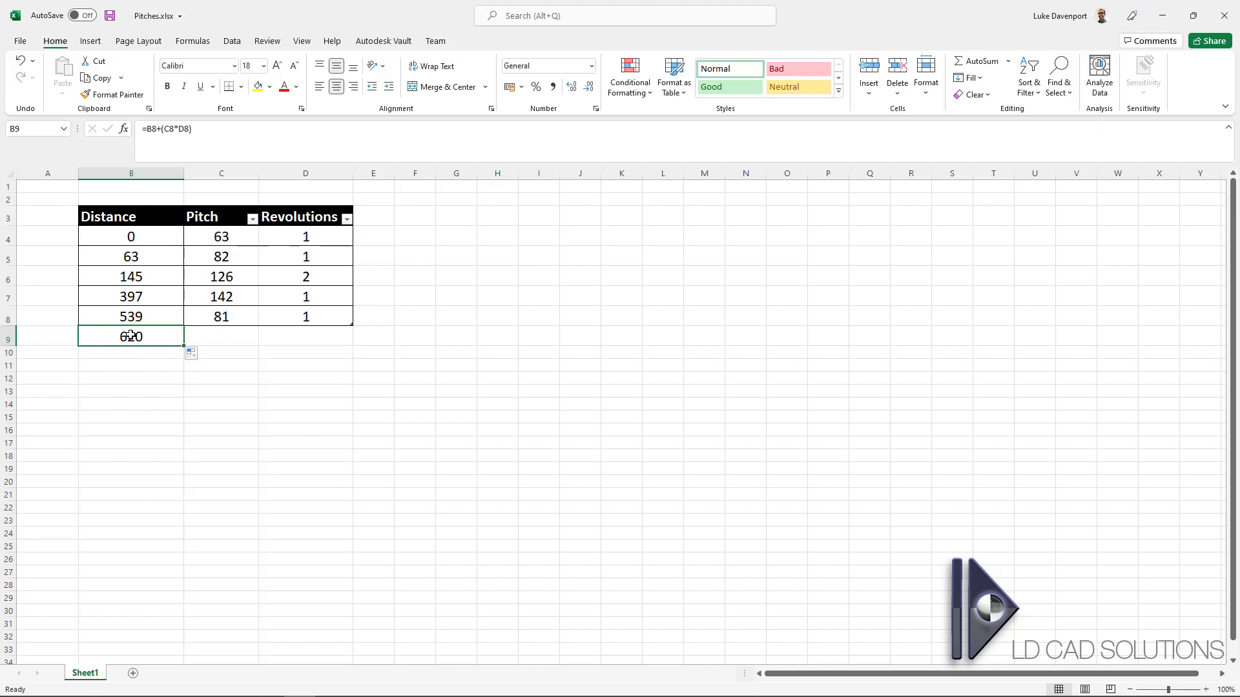
click(134, 377)
click(248, 363)
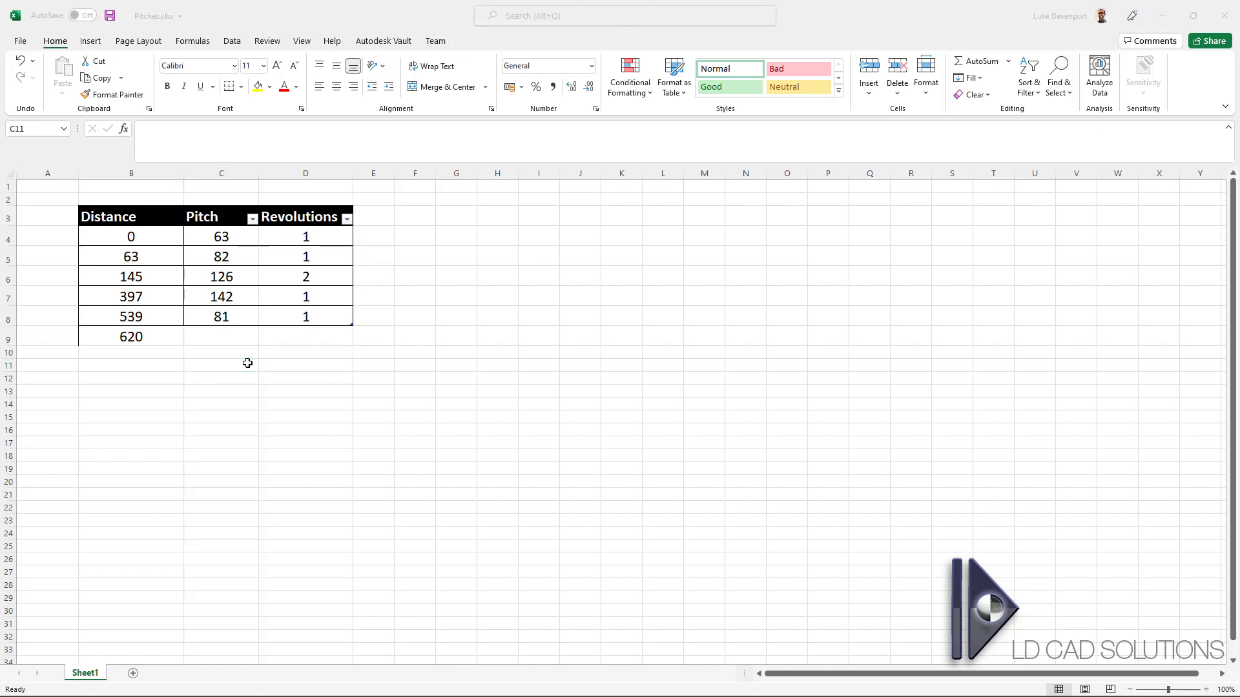
- Switch to Inventor and start the Feed Scroll Generator with a bottle position start of 90 and a shaft length of 620
key(alt+Tab)
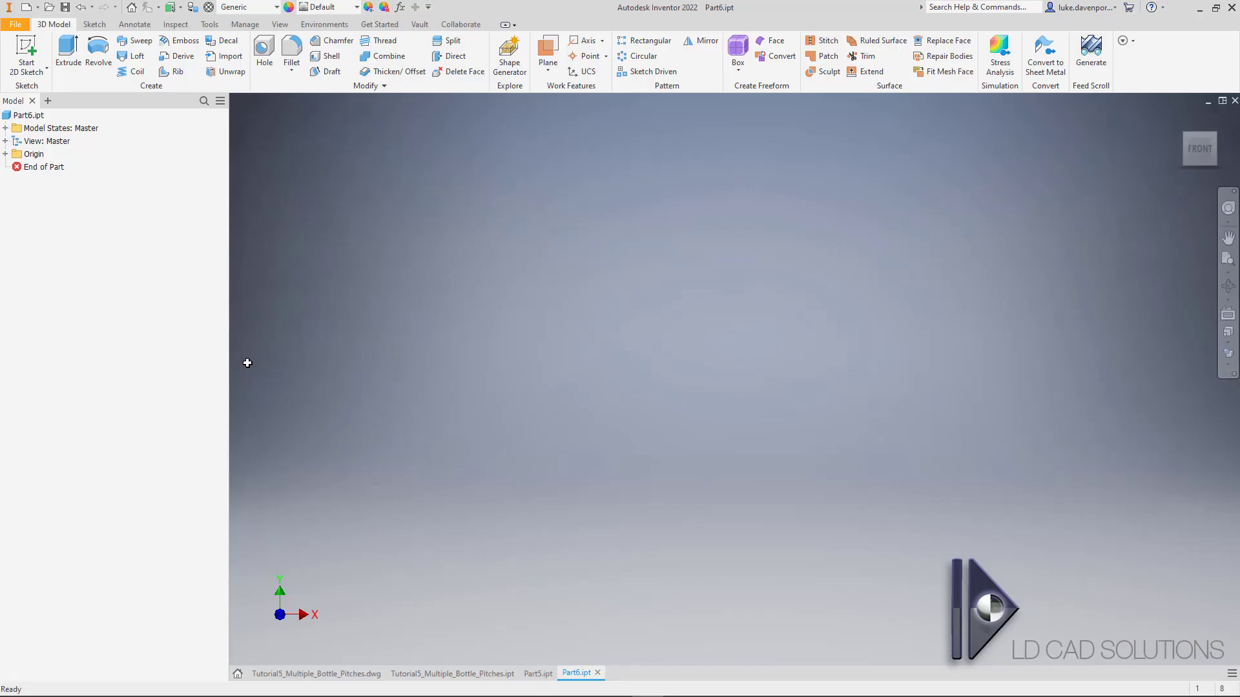
click(1093, 52)
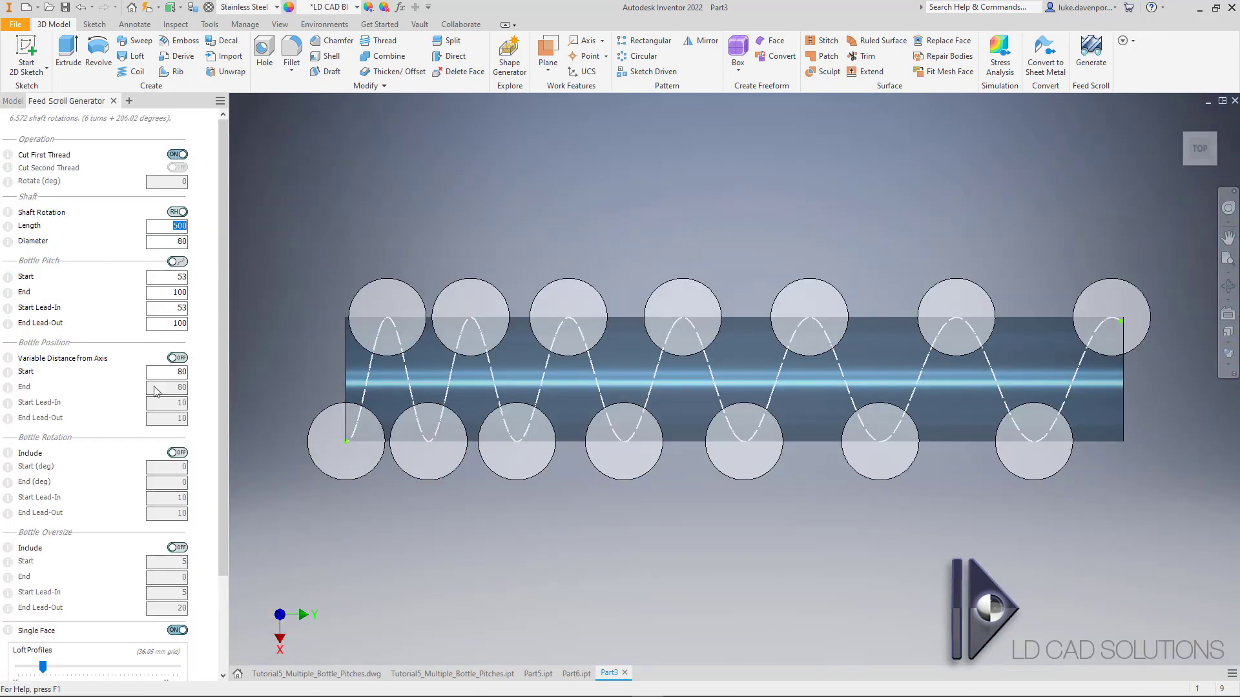
click(172, 372)
text(9)
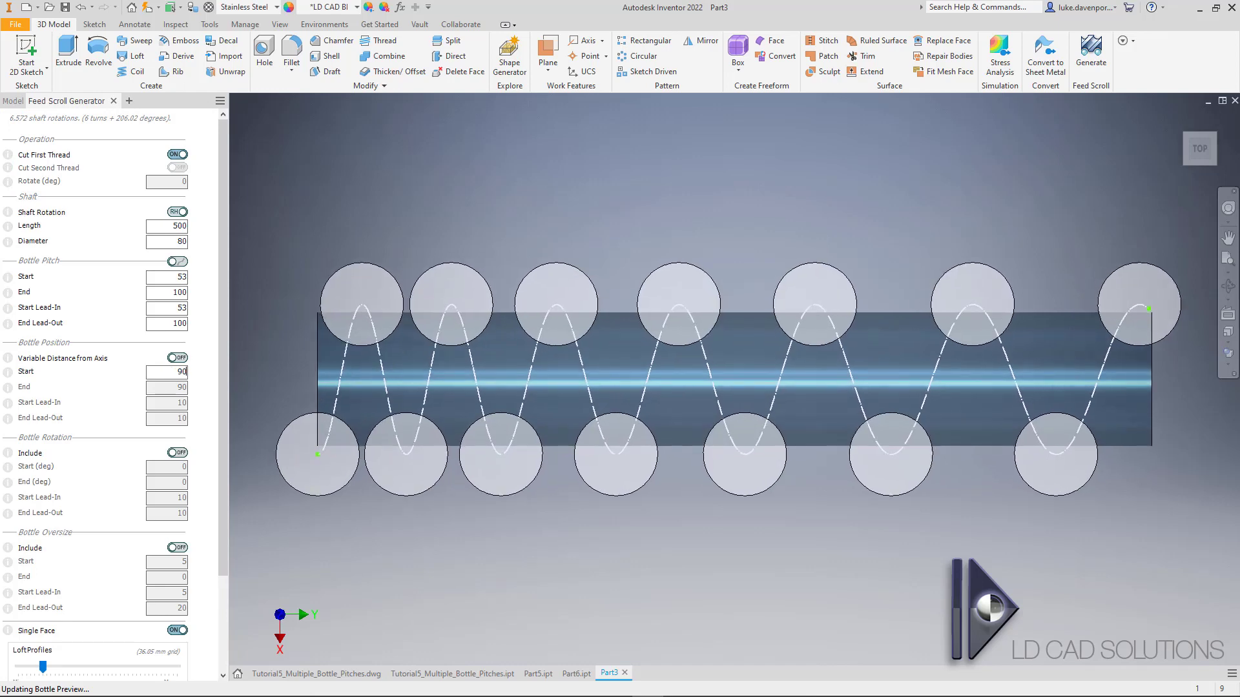
click(174, 226)
text(620)
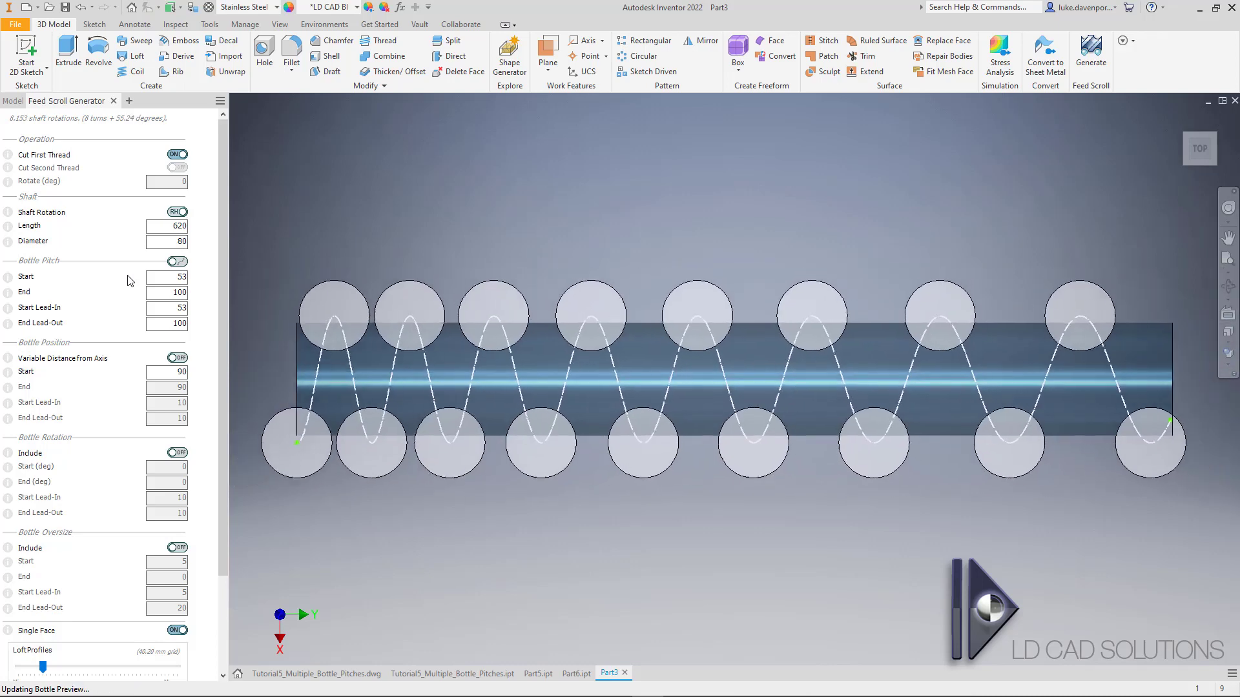
key(Return)
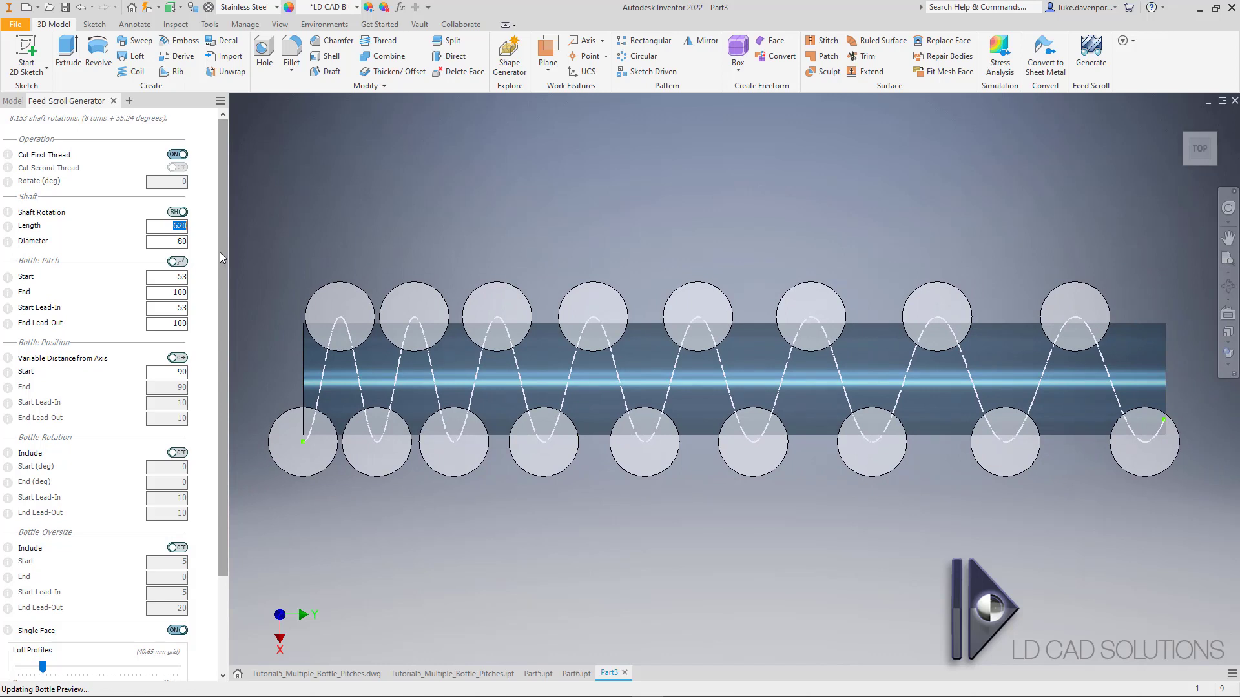
- Open the multi-pitch entry table for the bottle pitch and set the pitch change quantity to 4
click(179, 262)
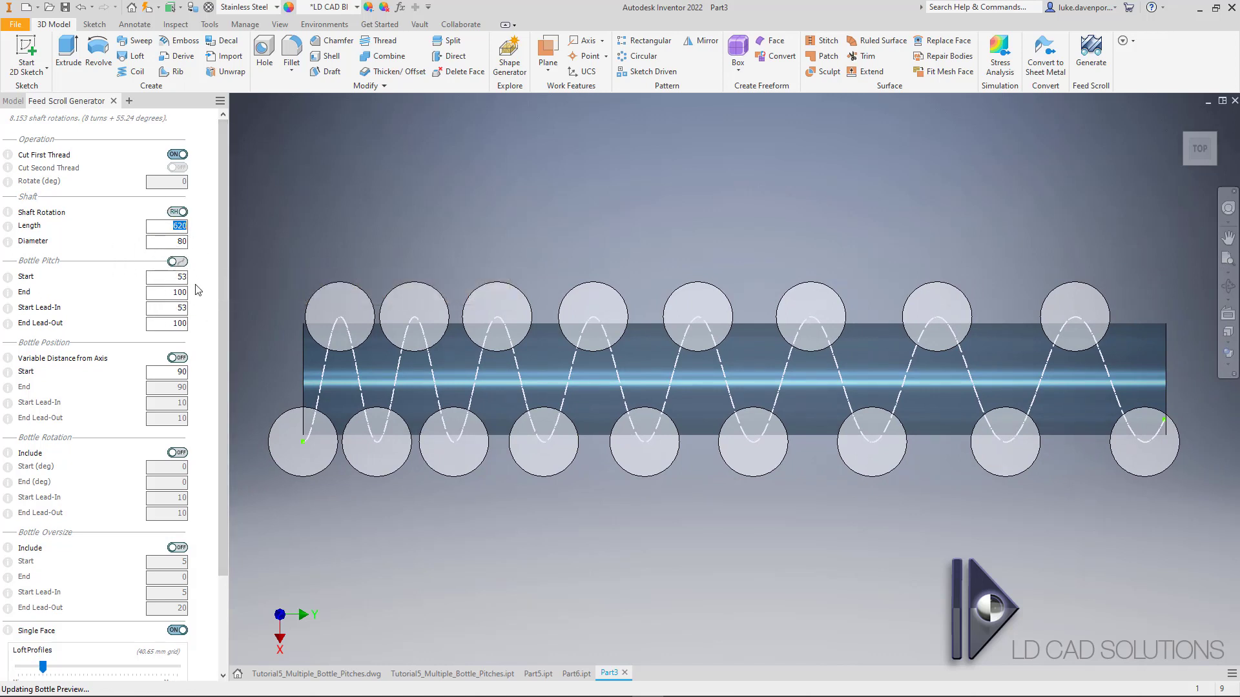
text(53)
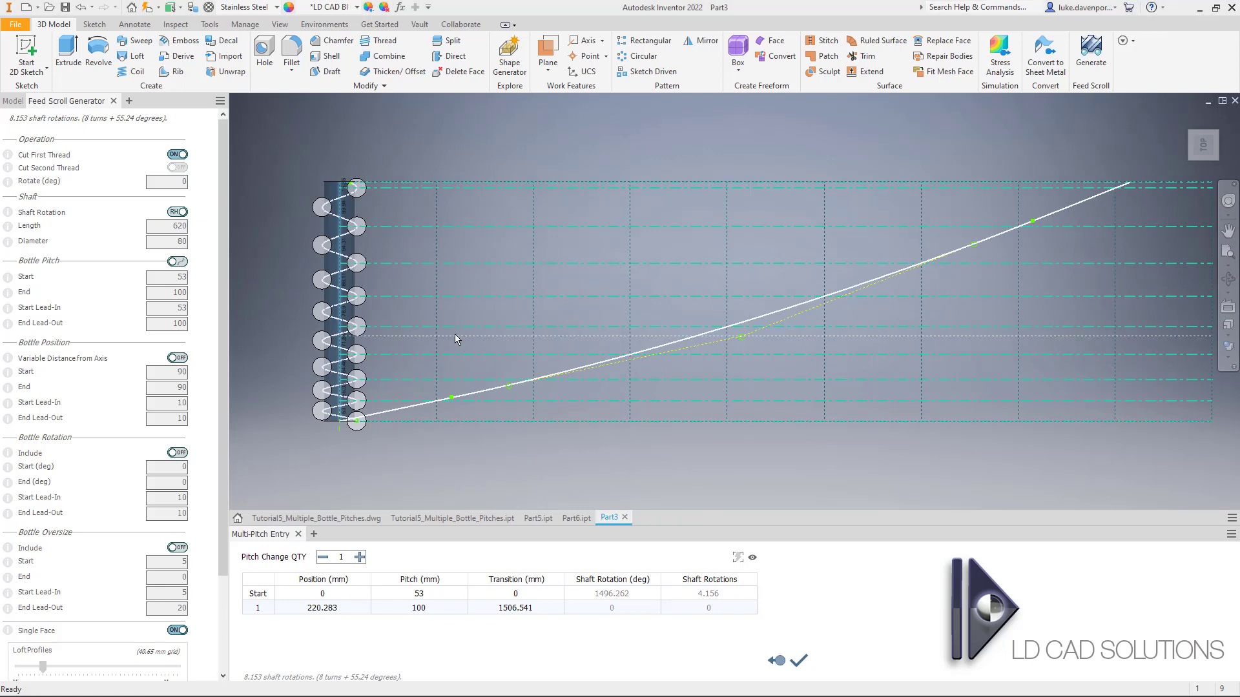
key(alt+Tab)
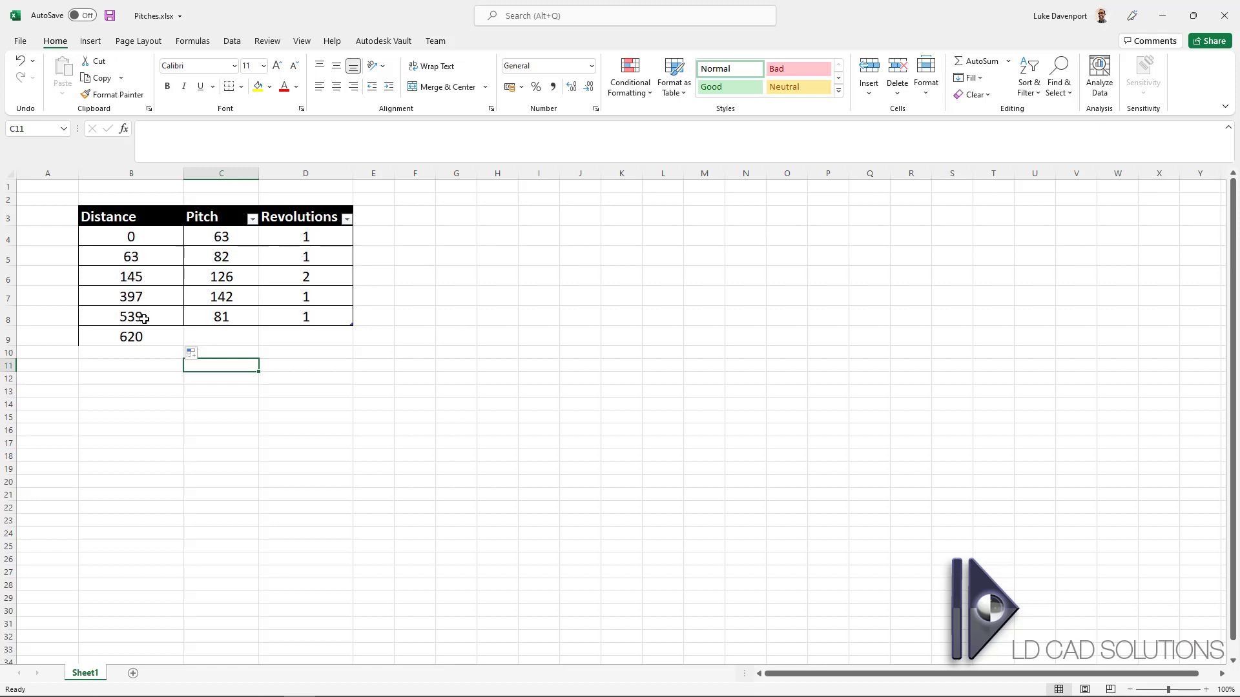
key(alt+Tab)
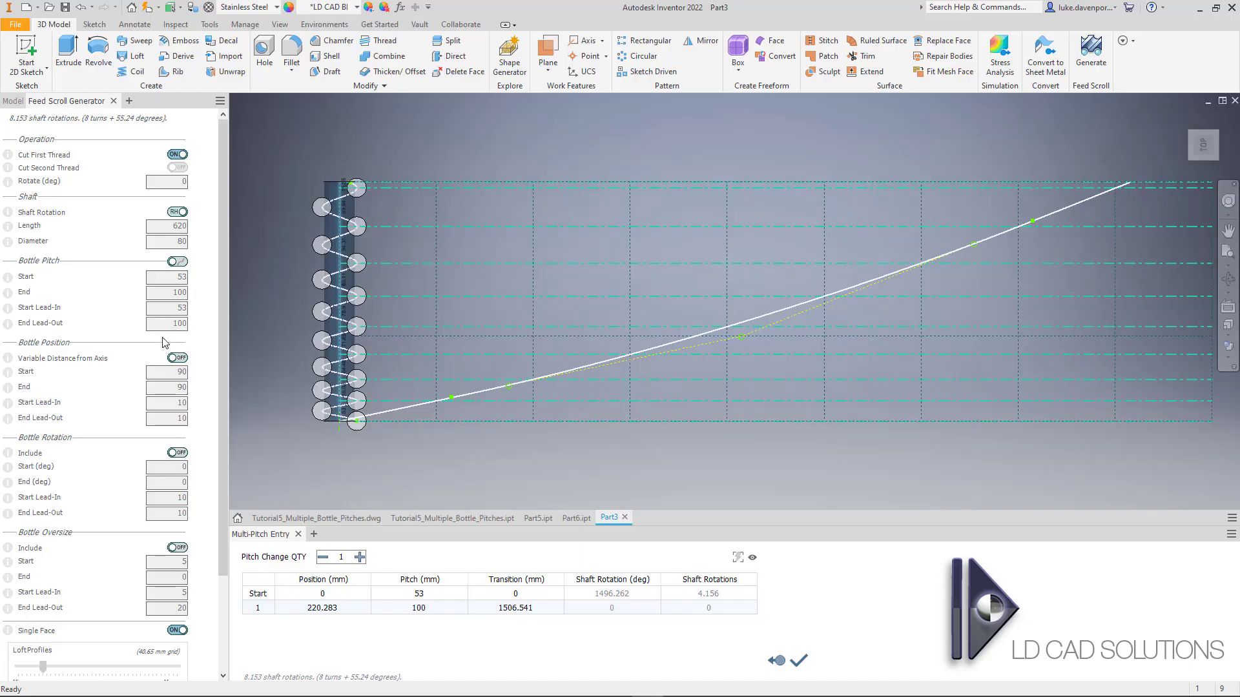
click(360, 558)
click(360, 558)
click(359, 558)
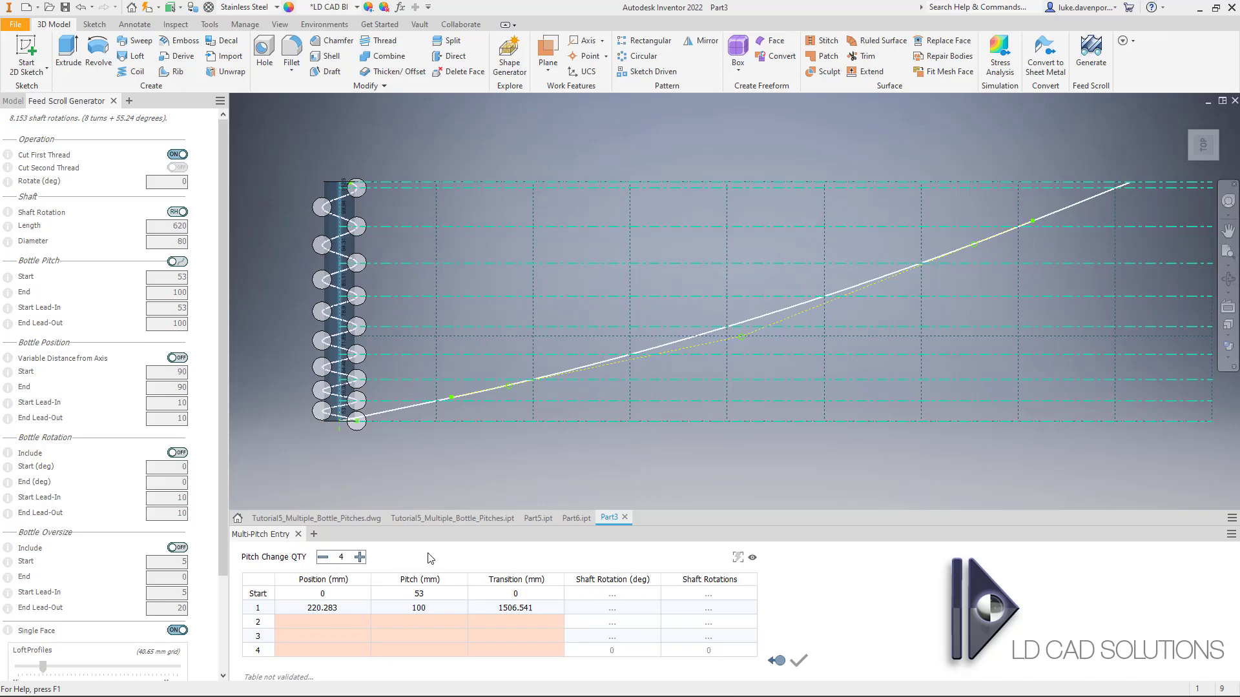
- Enter the pitches from the Excel table: 63 mm for Start, and 82, 126, 142 and 81 mm for pitch changes 1 to 4
key(alt+Tab)
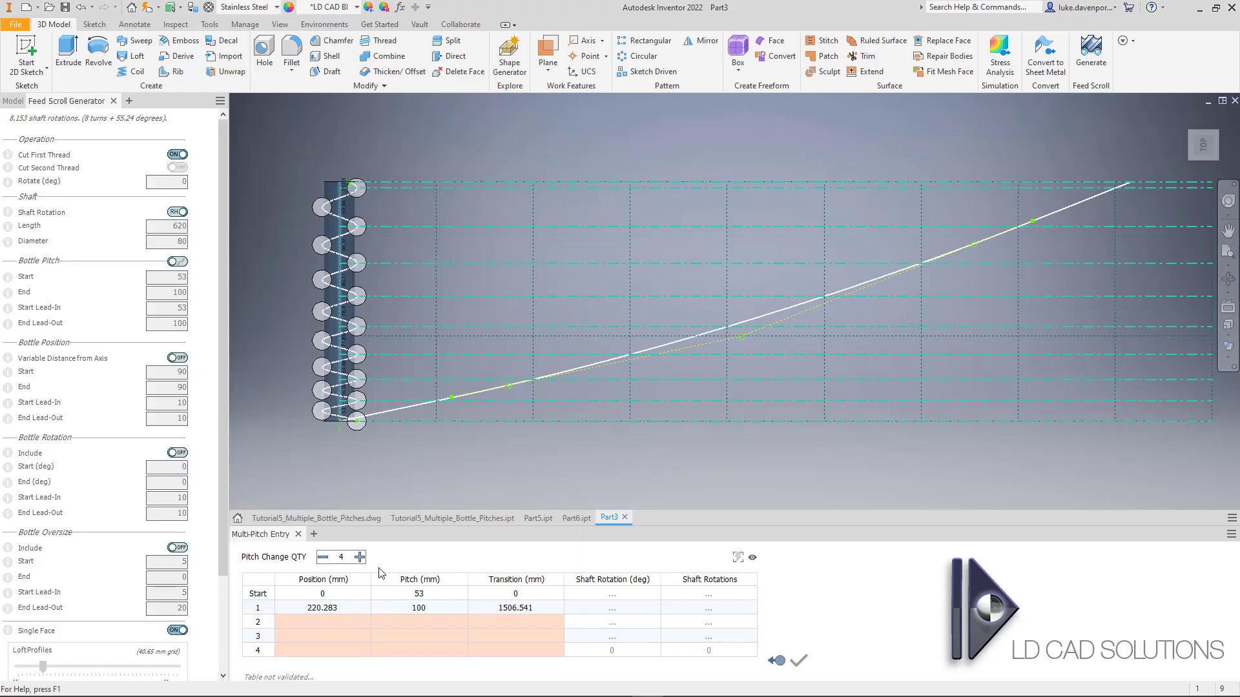
double_click(433, 598)
text(6)
double_click(436, 603)
text(82)
key(Return)
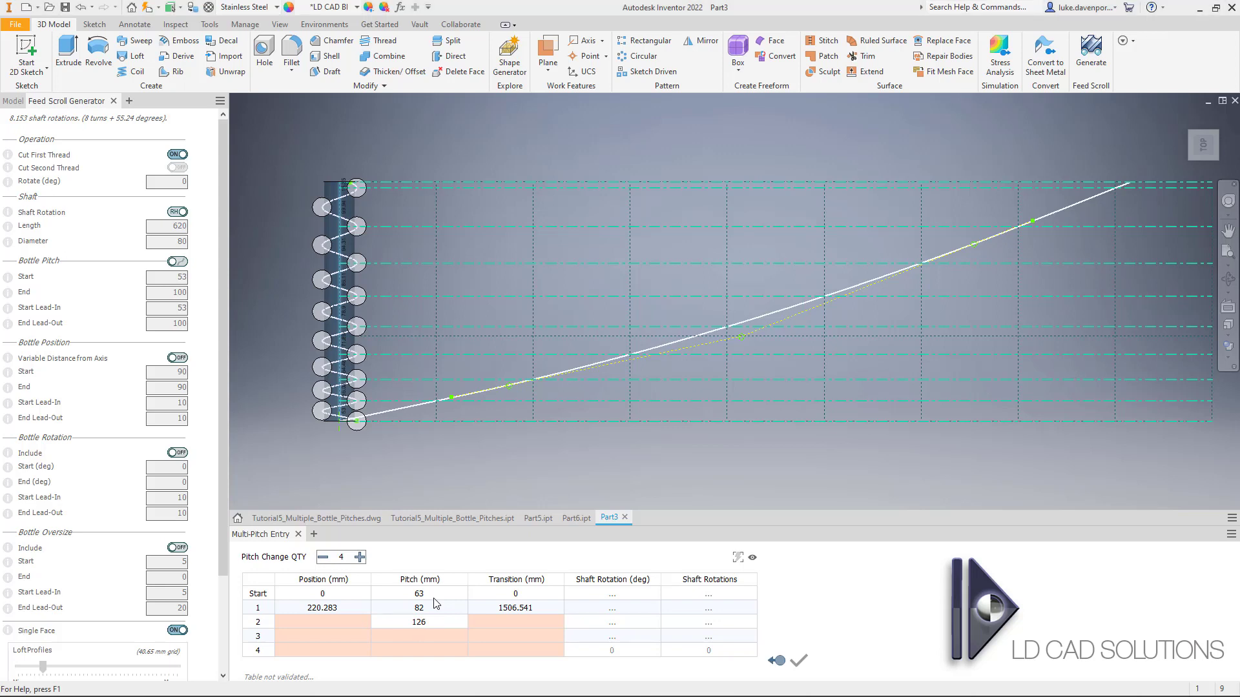
key(alt+Tab)
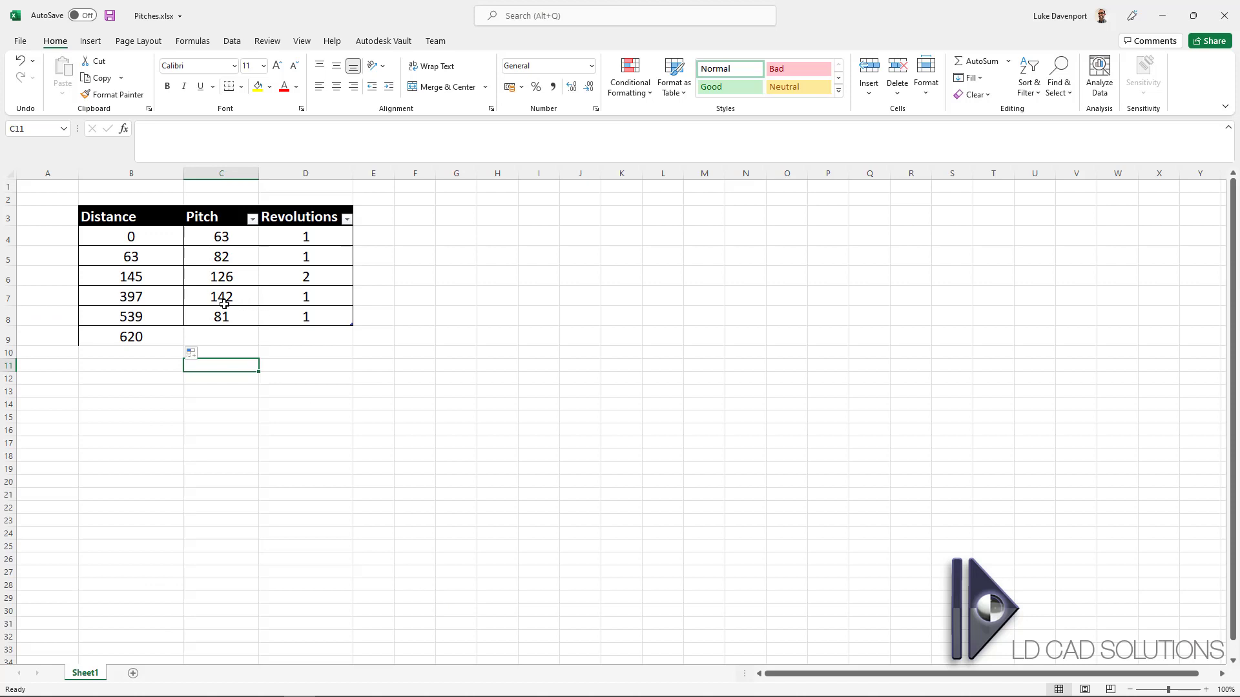
key(alt+Tab)
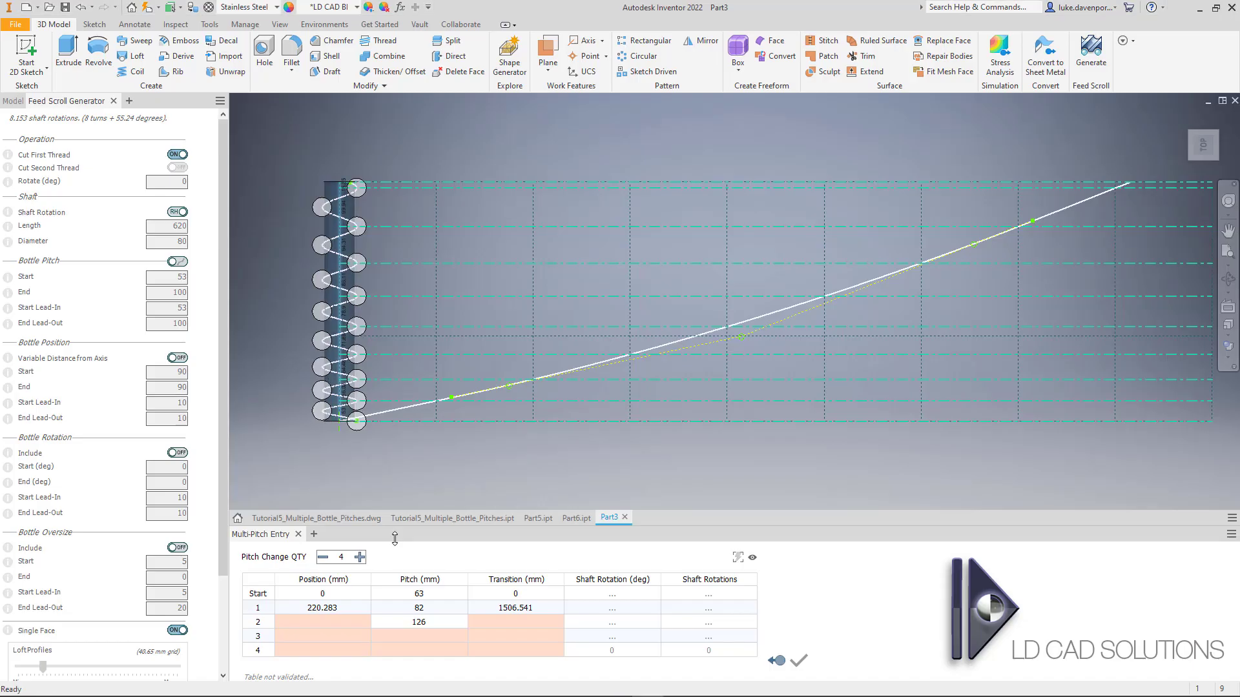
click(423, 636)
click(430, 652)
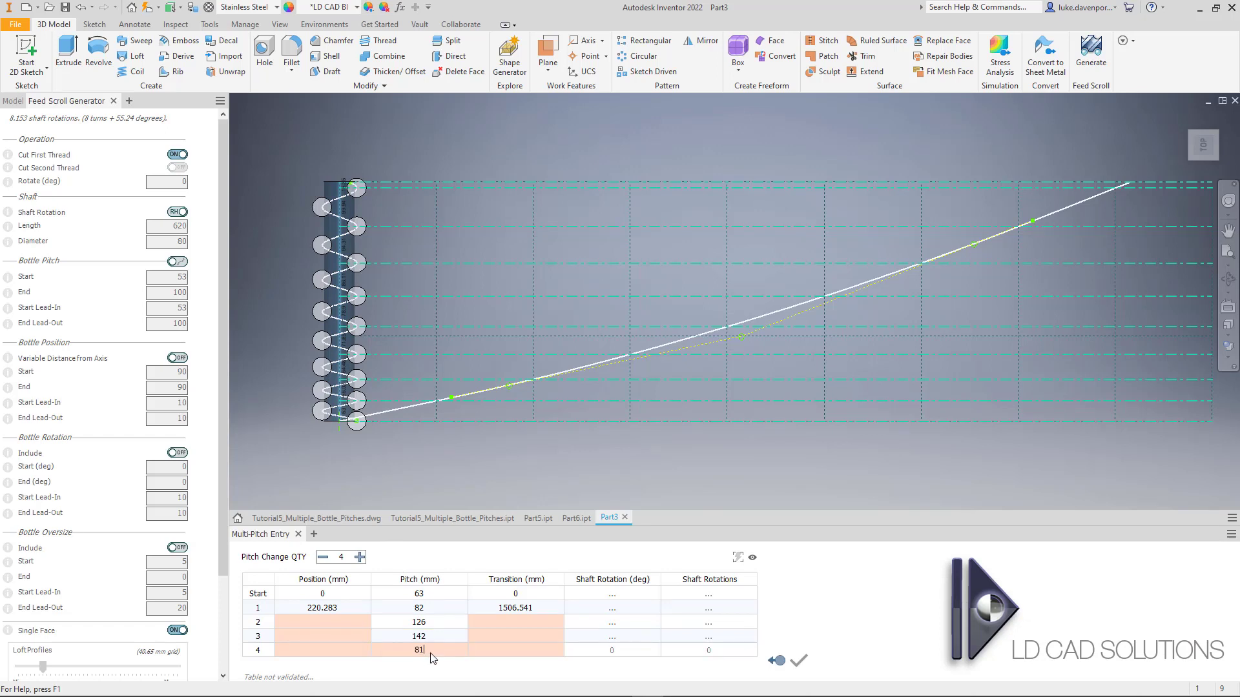
- Look up the Distance values in the Excel table and set the position of pitch change 1 to 63 mm
click(336, 618)
key(alt+Tab)
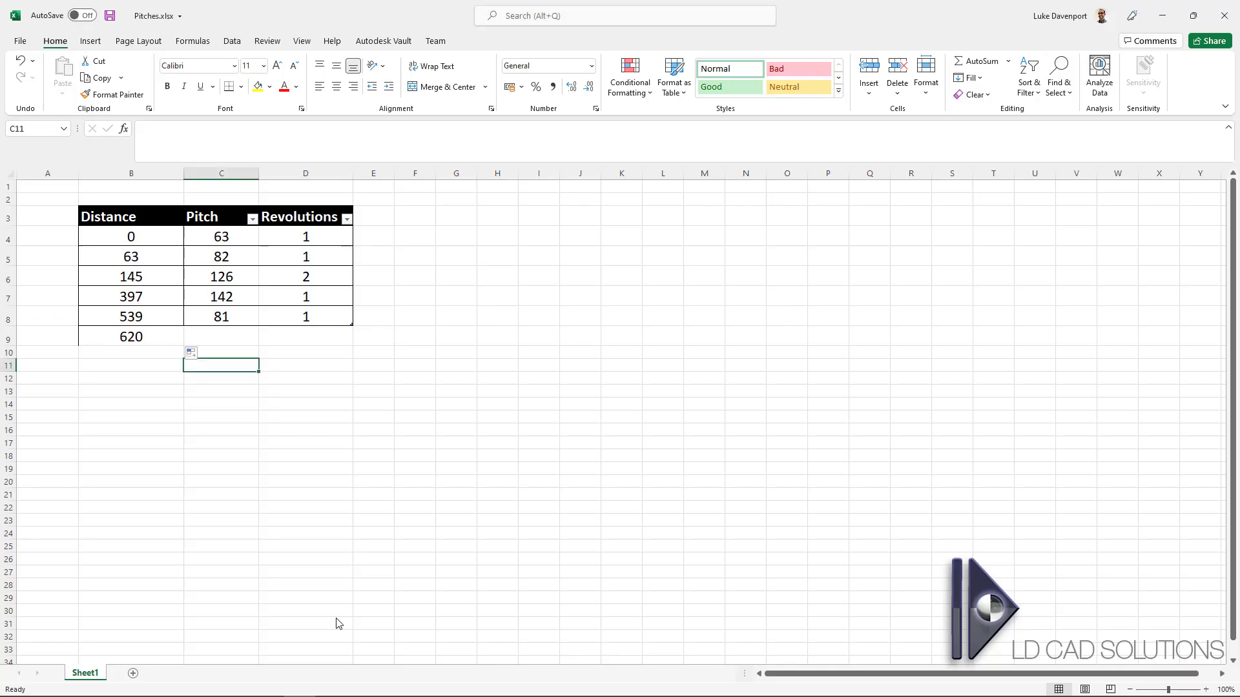
click(151, 256)
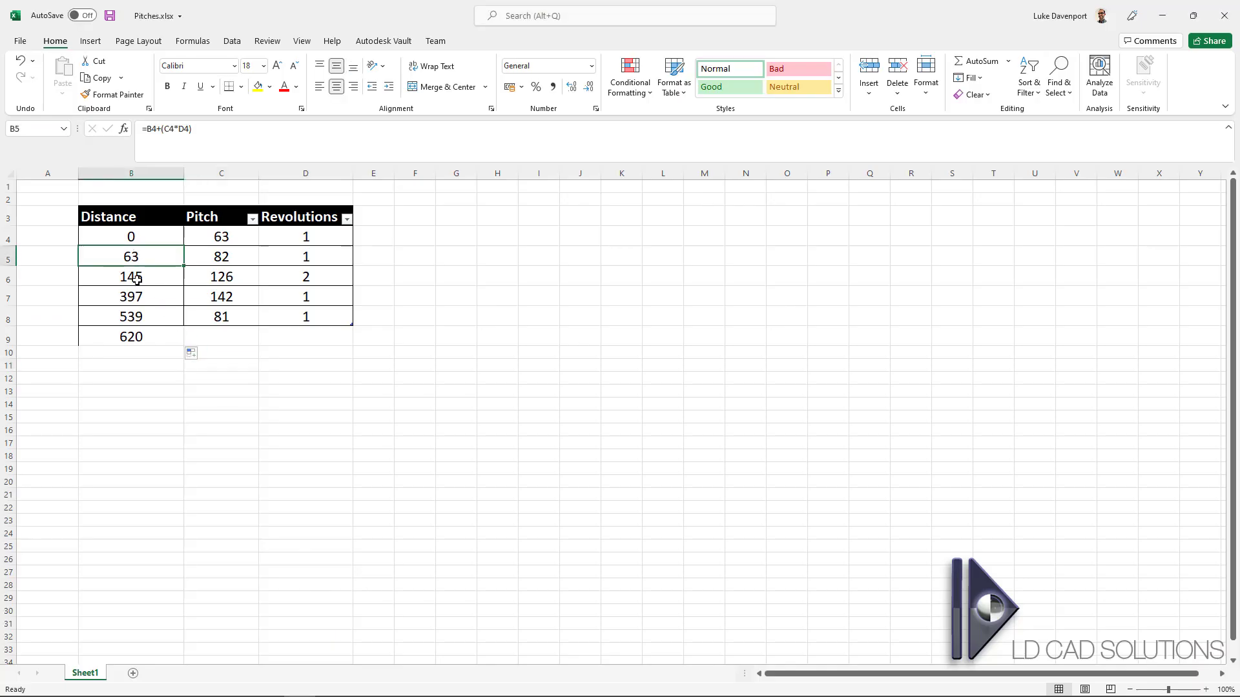
click(158, 276)
click(157, 296)
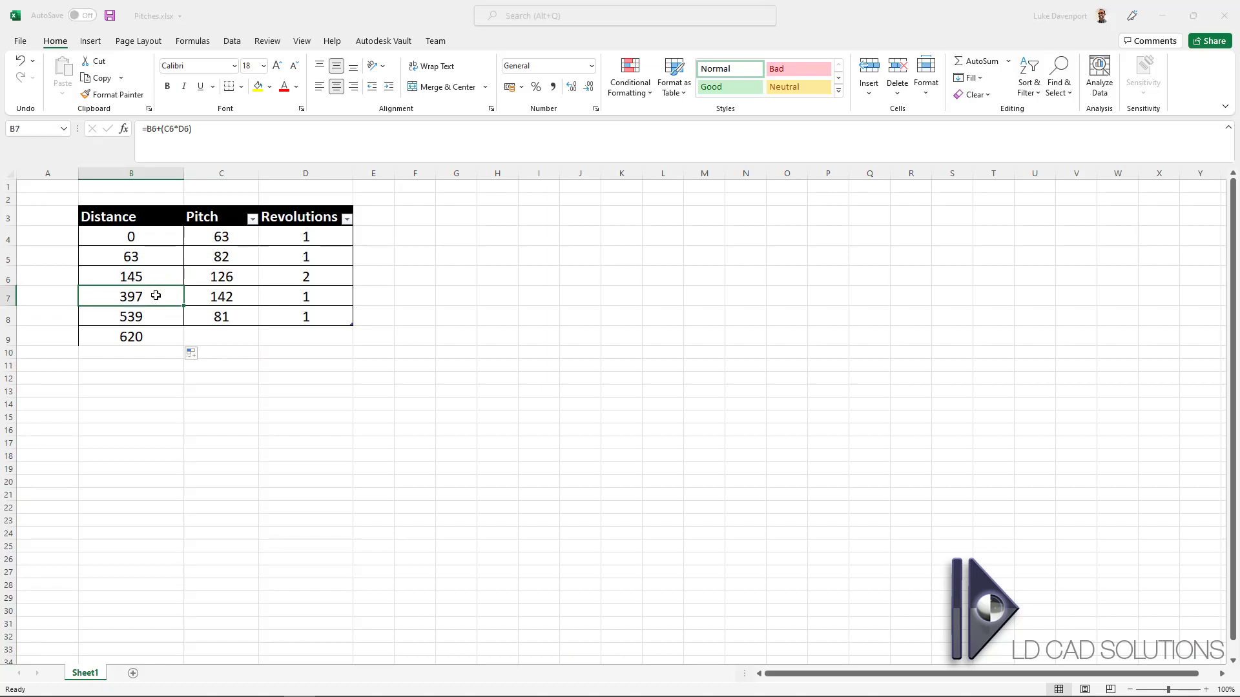
key(alt+Tab)
click(332, 614)
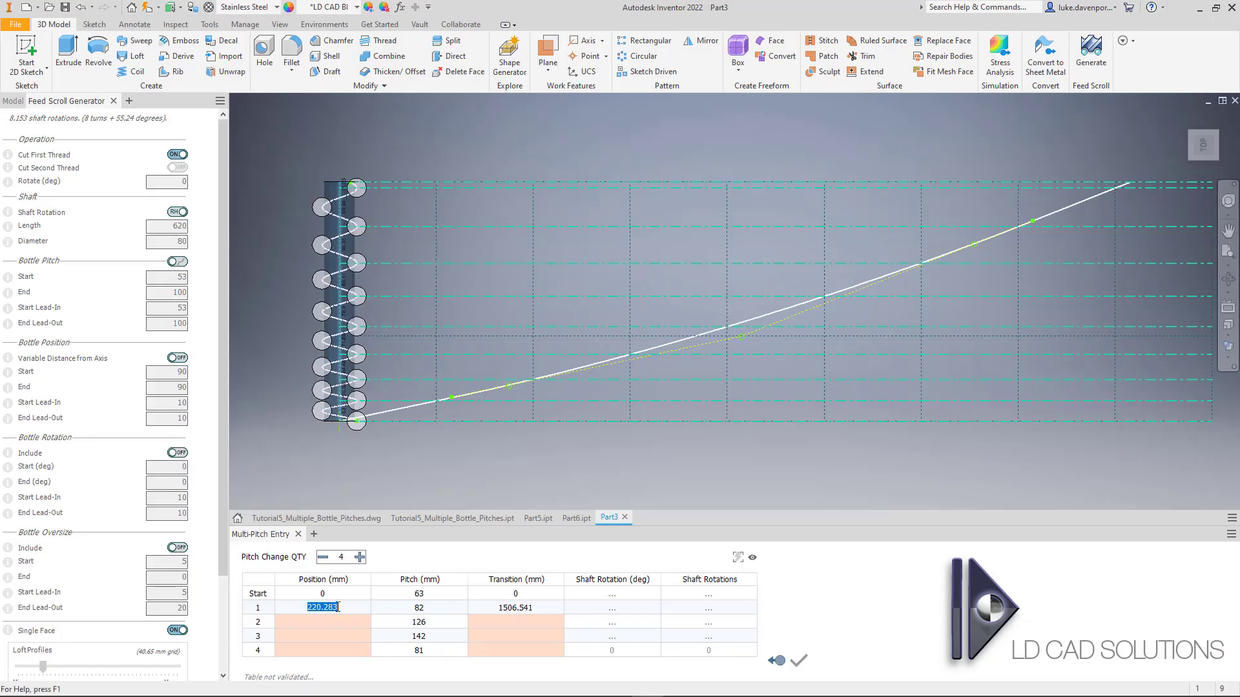
text(63)
- Enter the Excel distances as positions: 145 mm for pitch change 2, 397 mm for pitch change 3 and 539 mm for pitch change 4
click(351, 621)
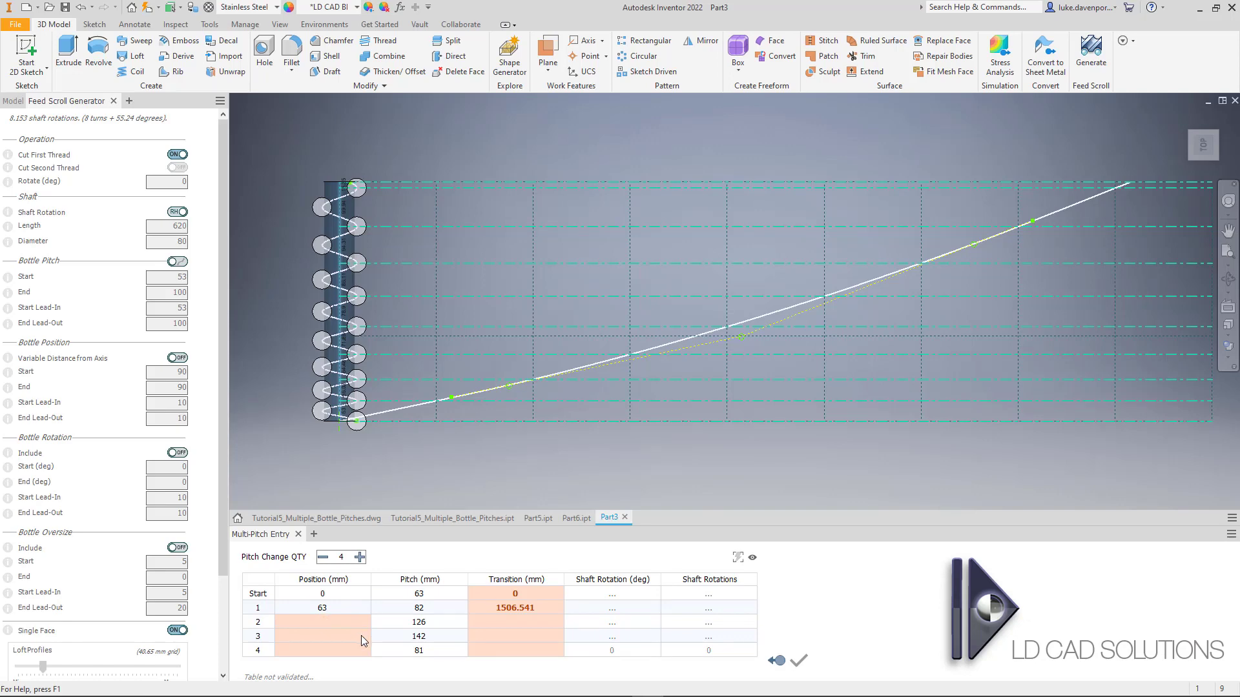
click(362, 635)
key(alt+Tab)
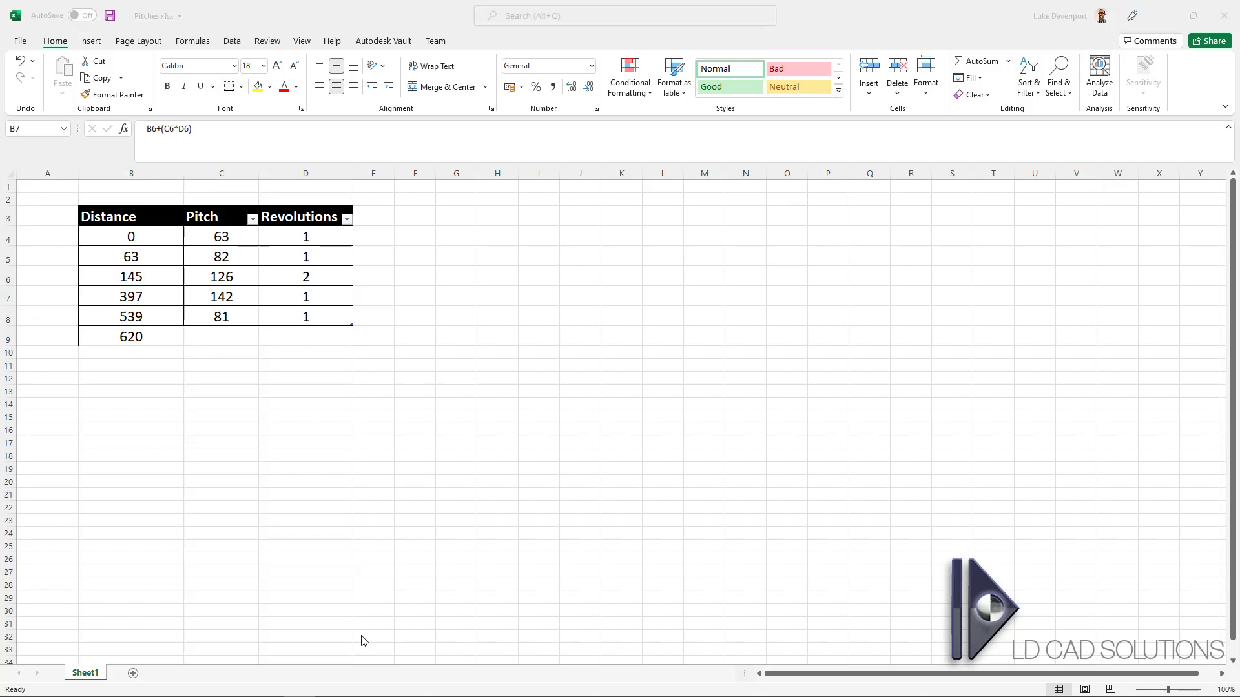
key(alt+Tab)
text(3)
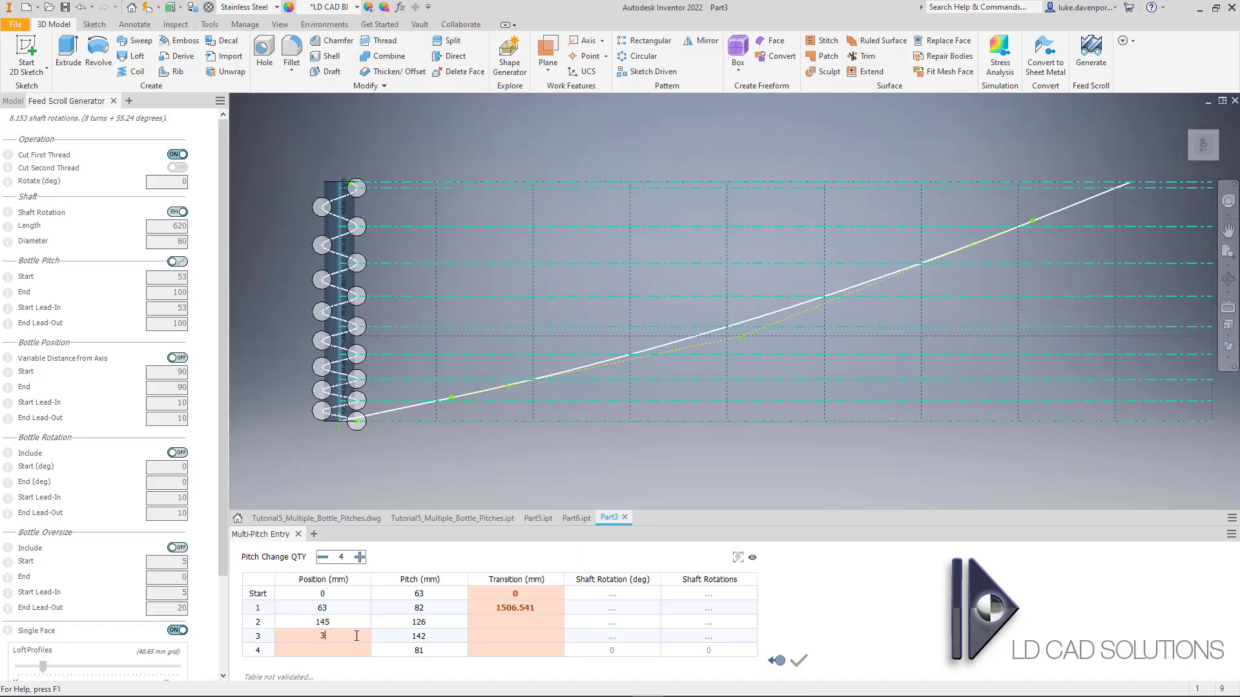
text(97)
key(Return)
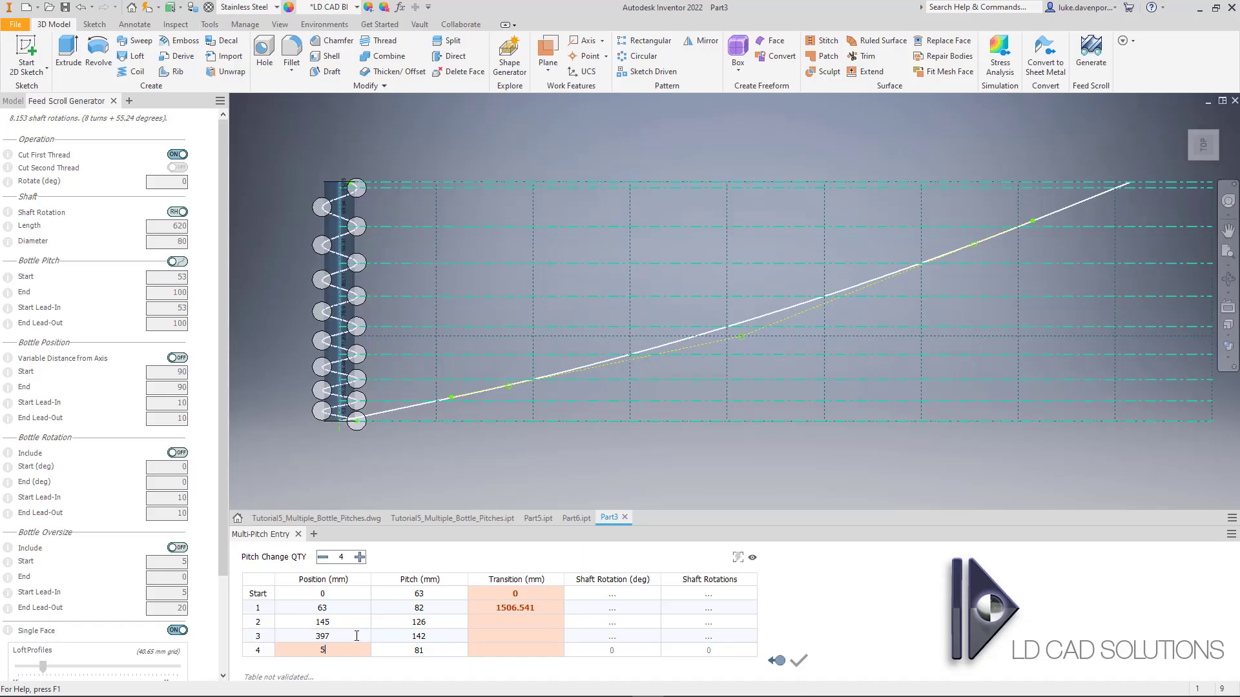
text(539)
click(357, 636)
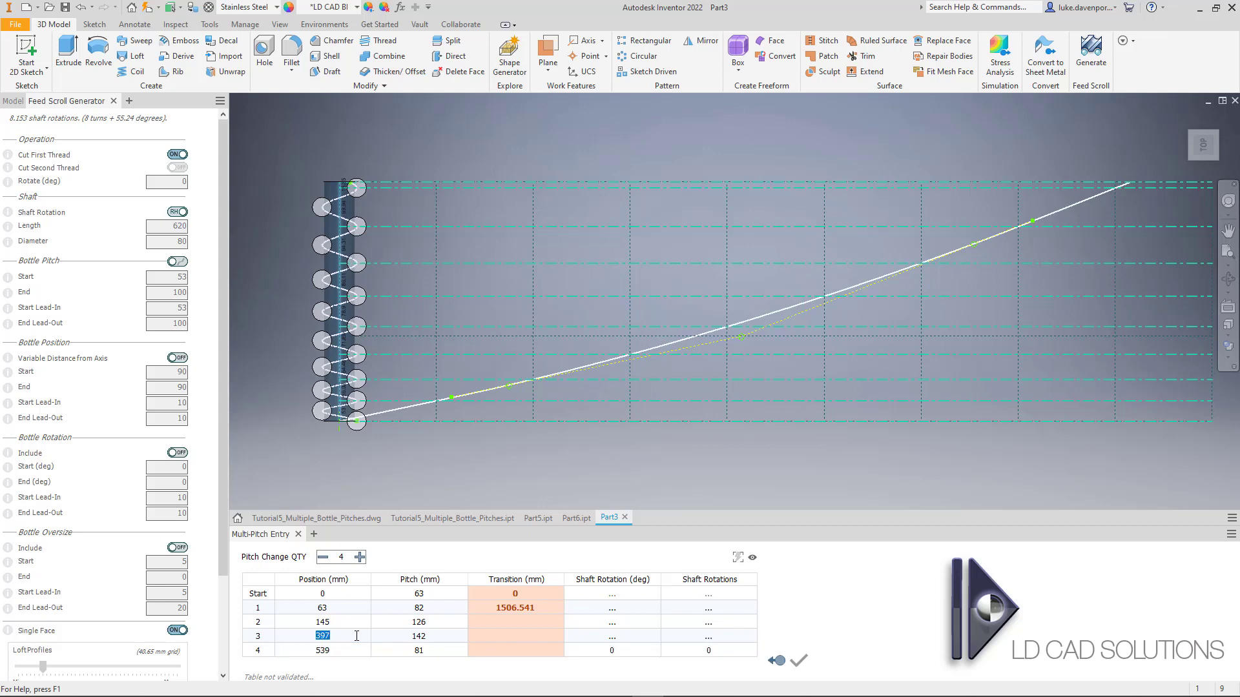
click(392, 622)
- Copy the Start row's transition of 0 mm to all rows and set pitch change 1's transition to 0 mm as well
click(534, 594)
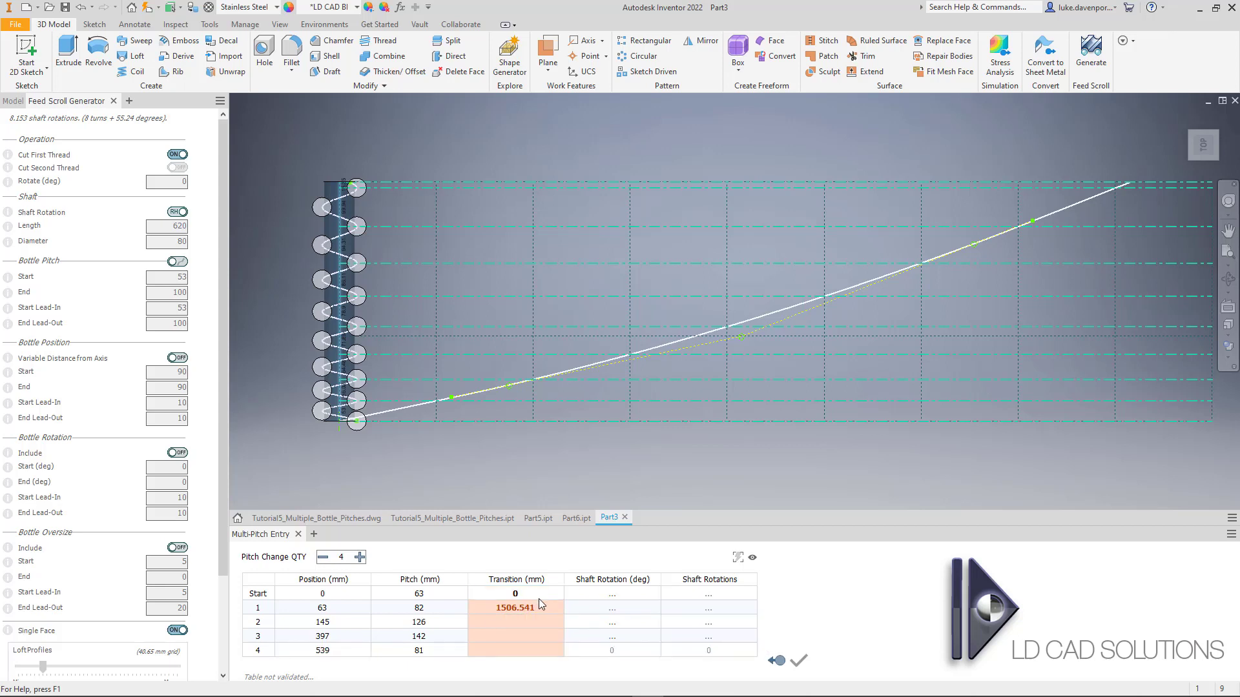
click(548, 607)
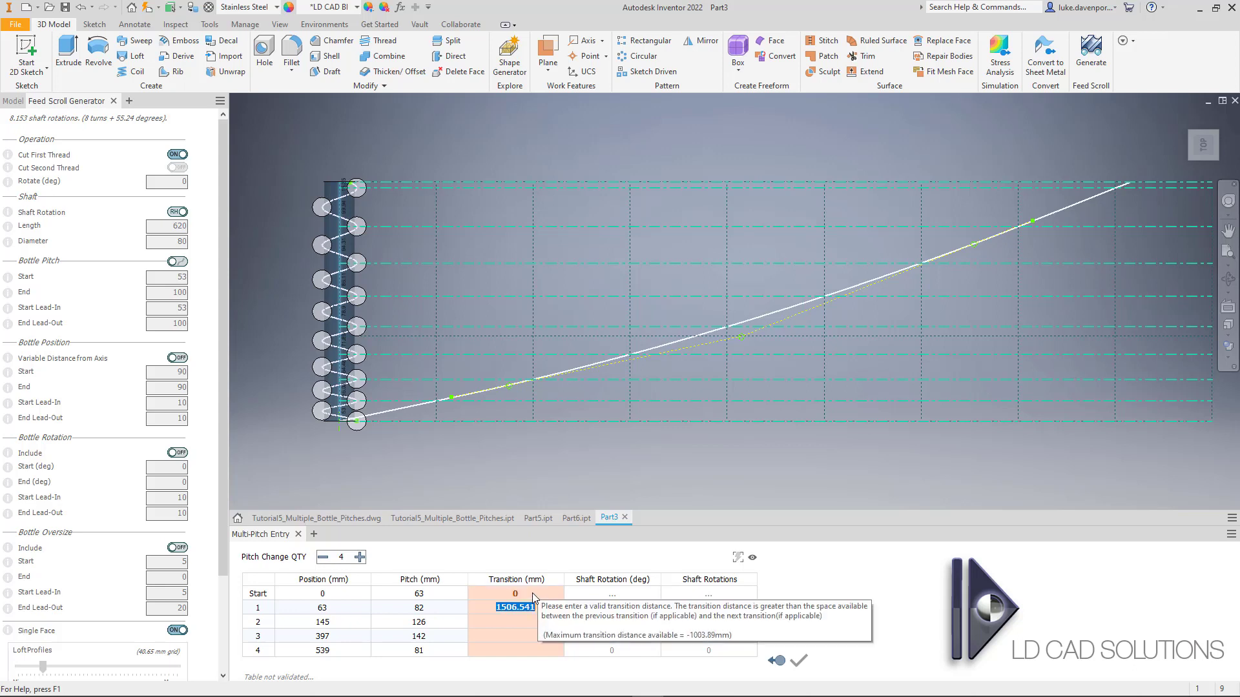
right_click(533, 595)
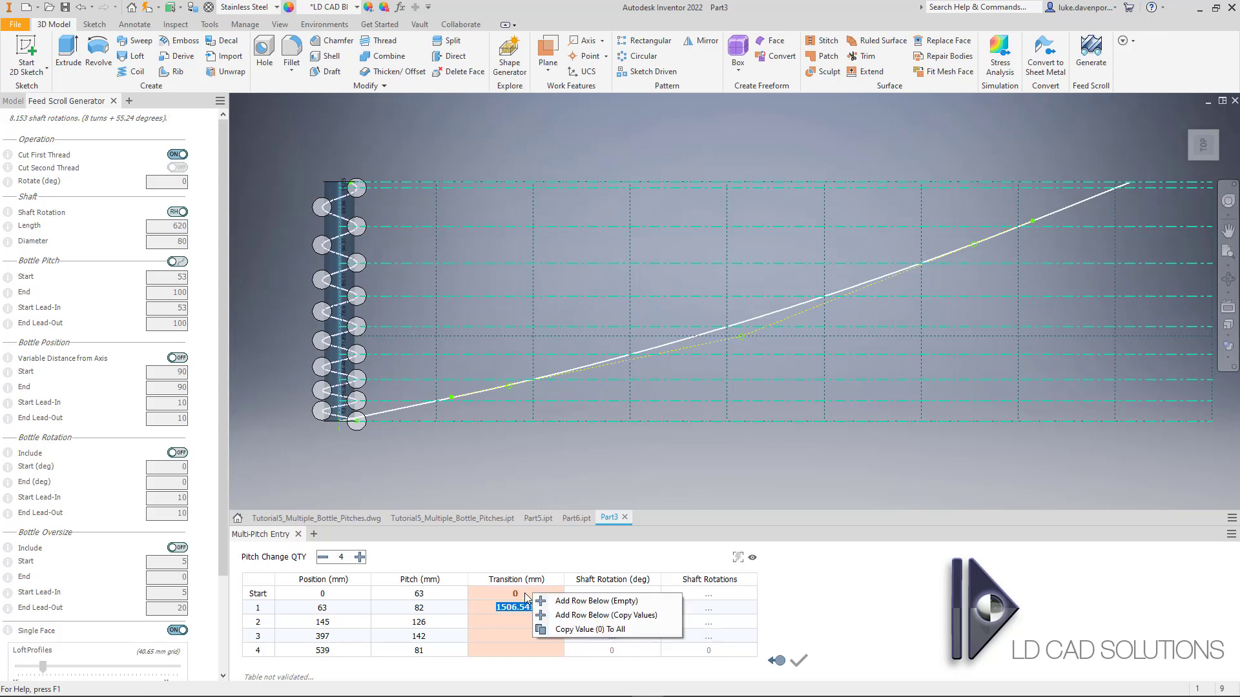
click(576, 630)
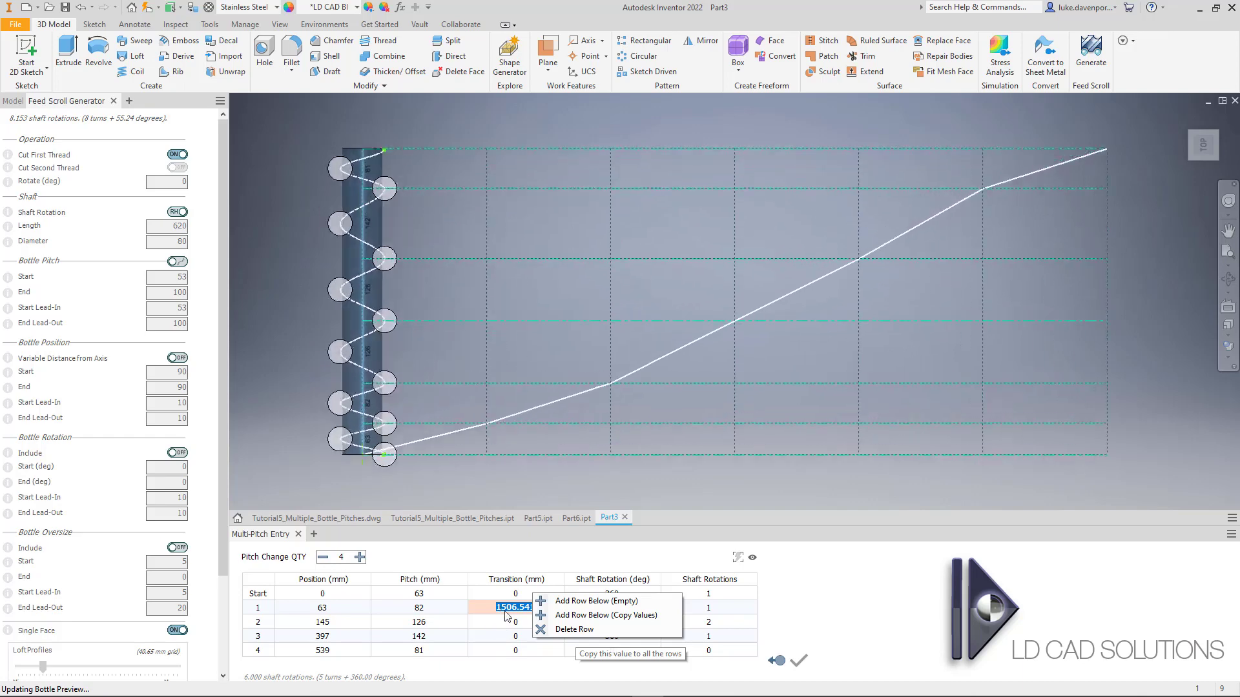
click(531, 610)
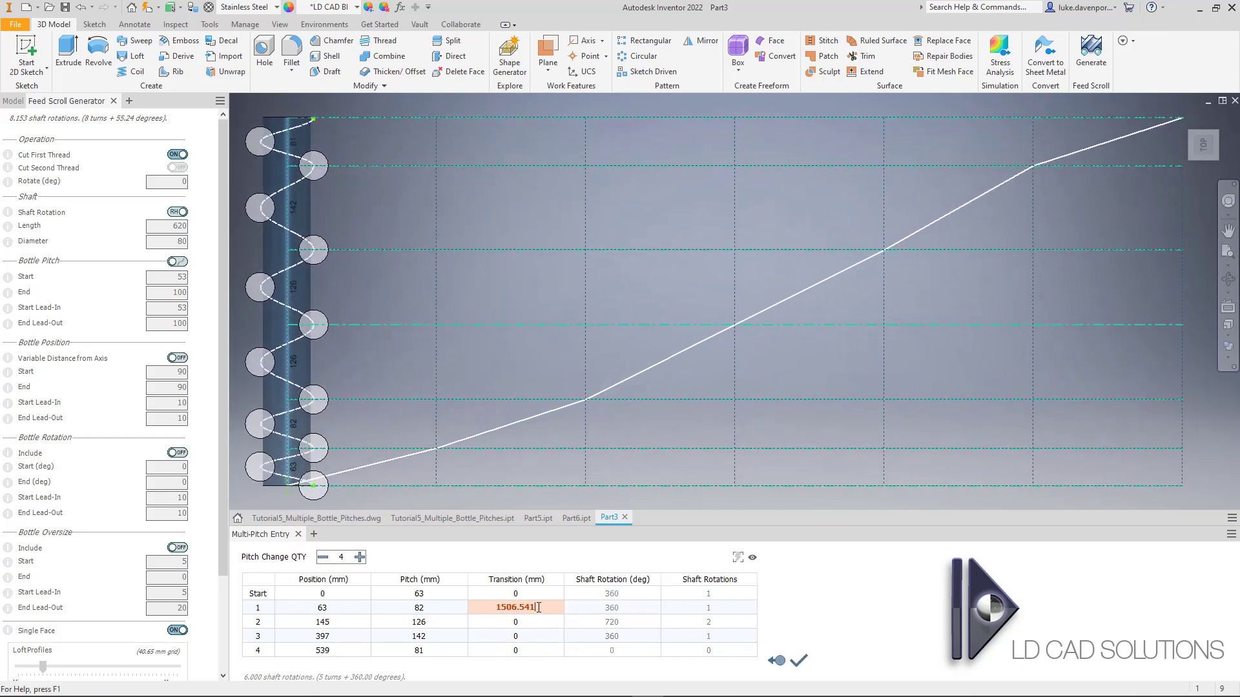
drag(541, 609, 466, 611)
text(0)
key(Return)
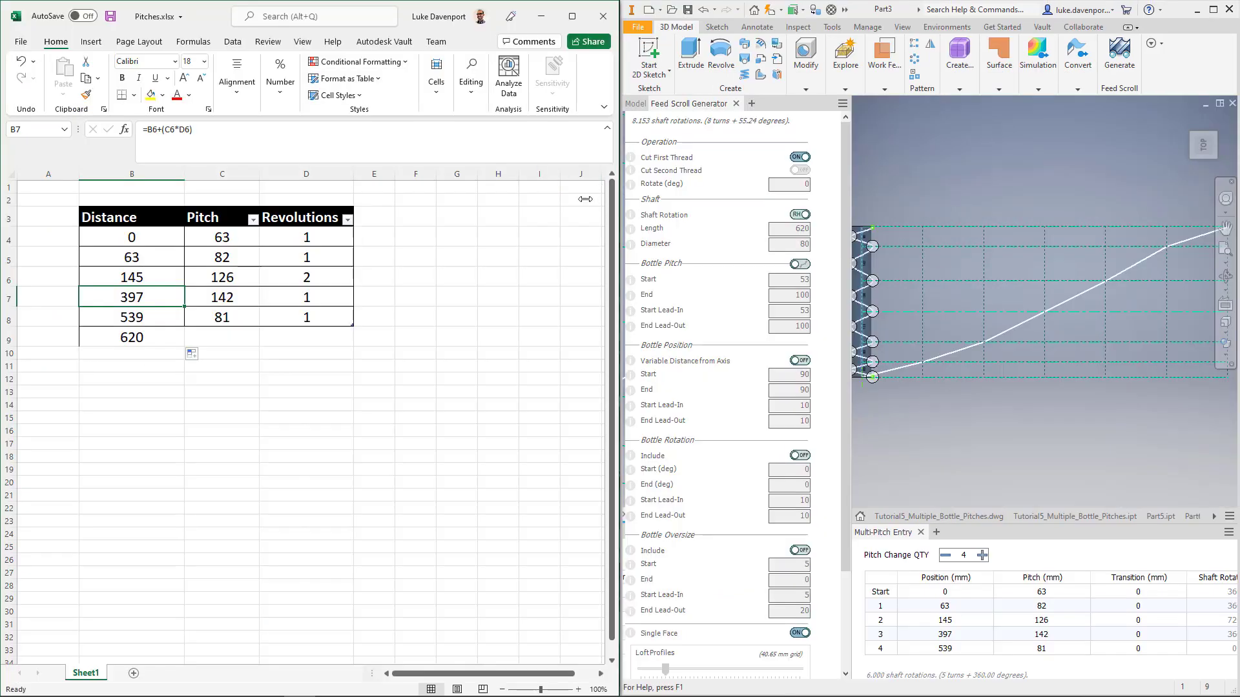
- Resize the Excel and Inventor windows side by side, compare the pitch labels along the shaft preview with the Excel table, and maximize Inventor
drag(617, 199, 485, 200)
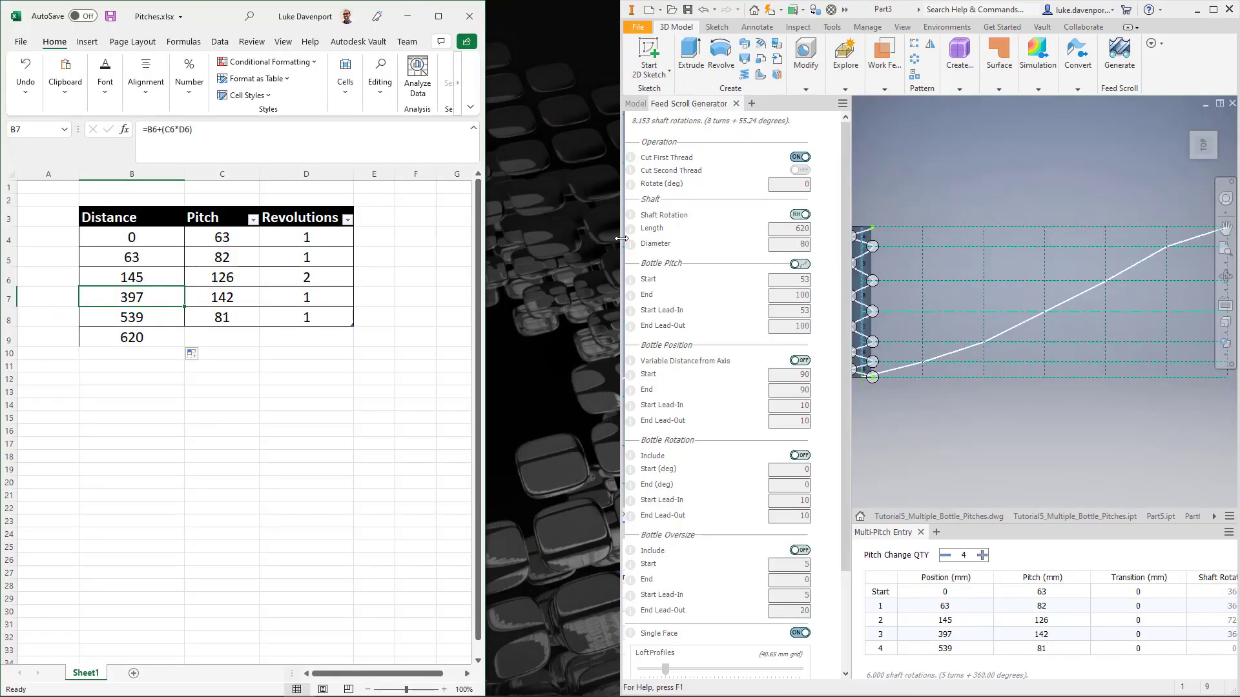
drag(620, 240, 484, 238)
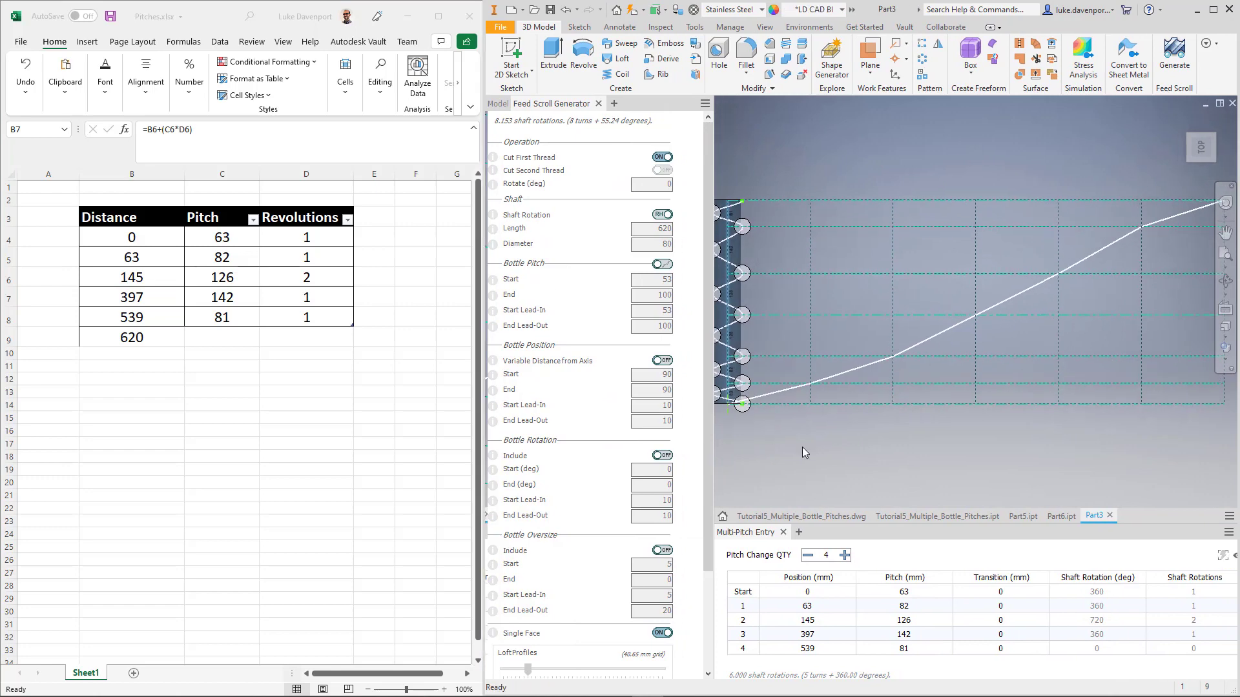
middle_drag(802, 448, 871, 452)
scroll(797, 344, up, 6)
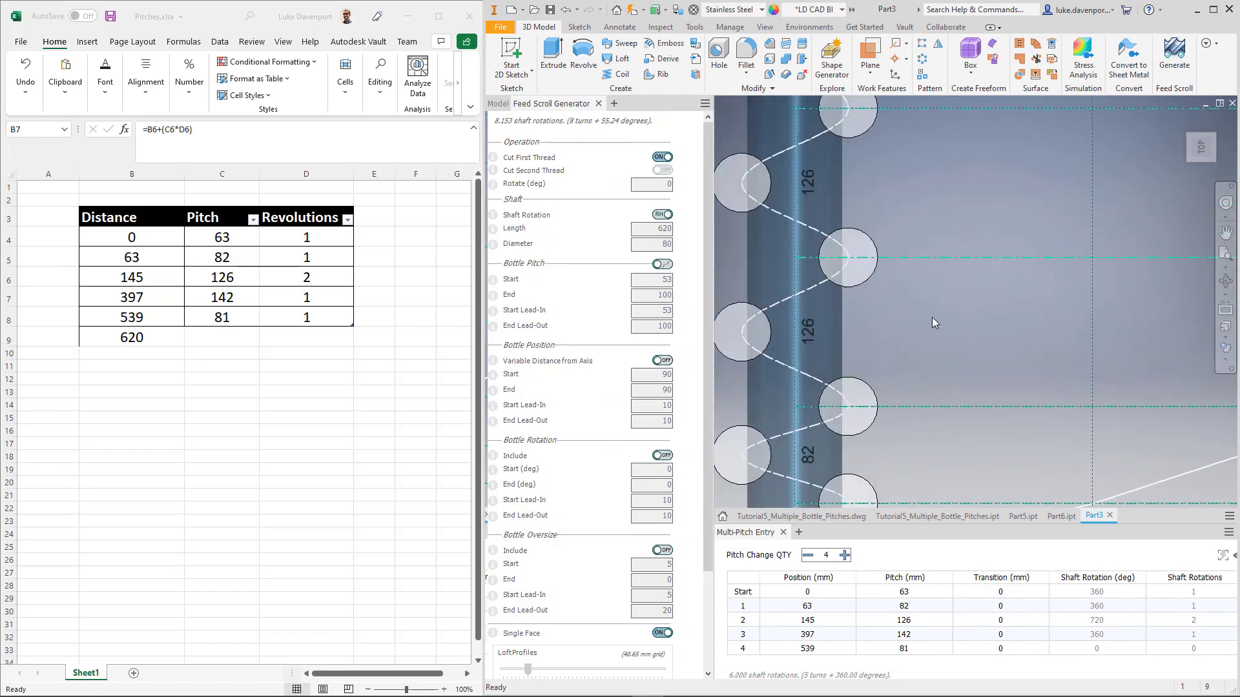
middle_drag(932, 319, 1008, 192)
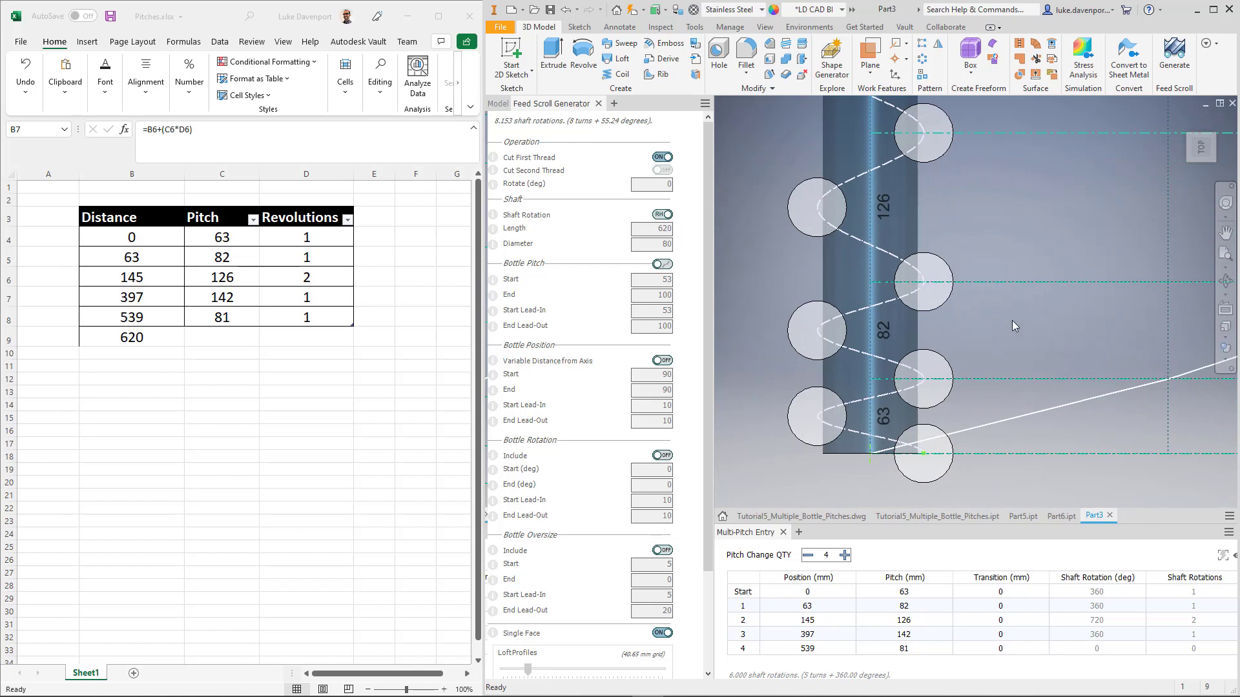
middle_drag(999, 328, 966, 336)
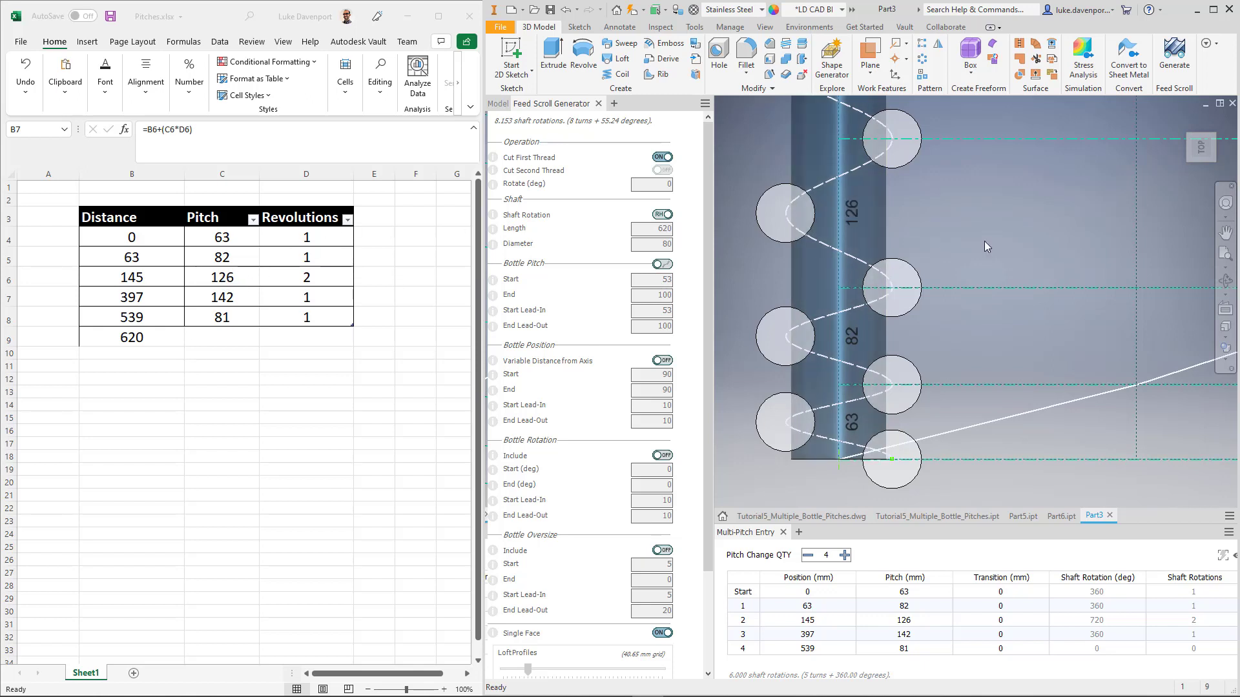
middle_drag(988, 246, 961, 469)
middle_drag(979, 321, 976, 369)
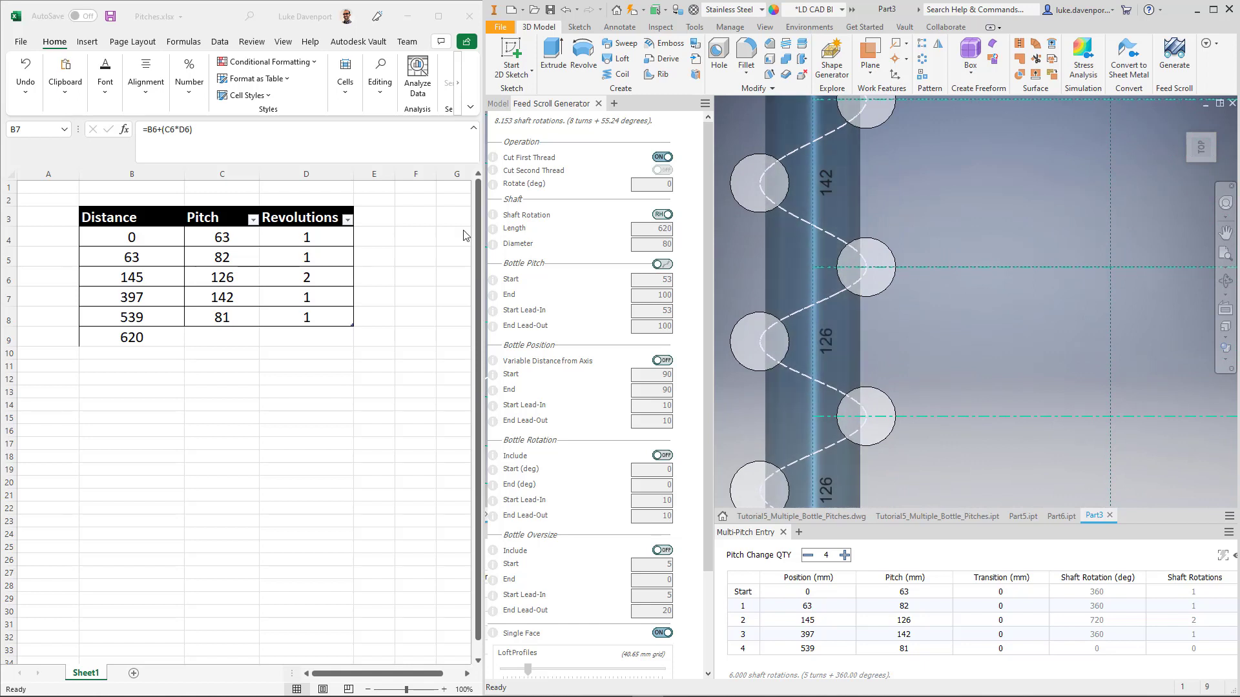
middle_drag(902, 195, 915, 230)
scroll(915, 227, down, 5)
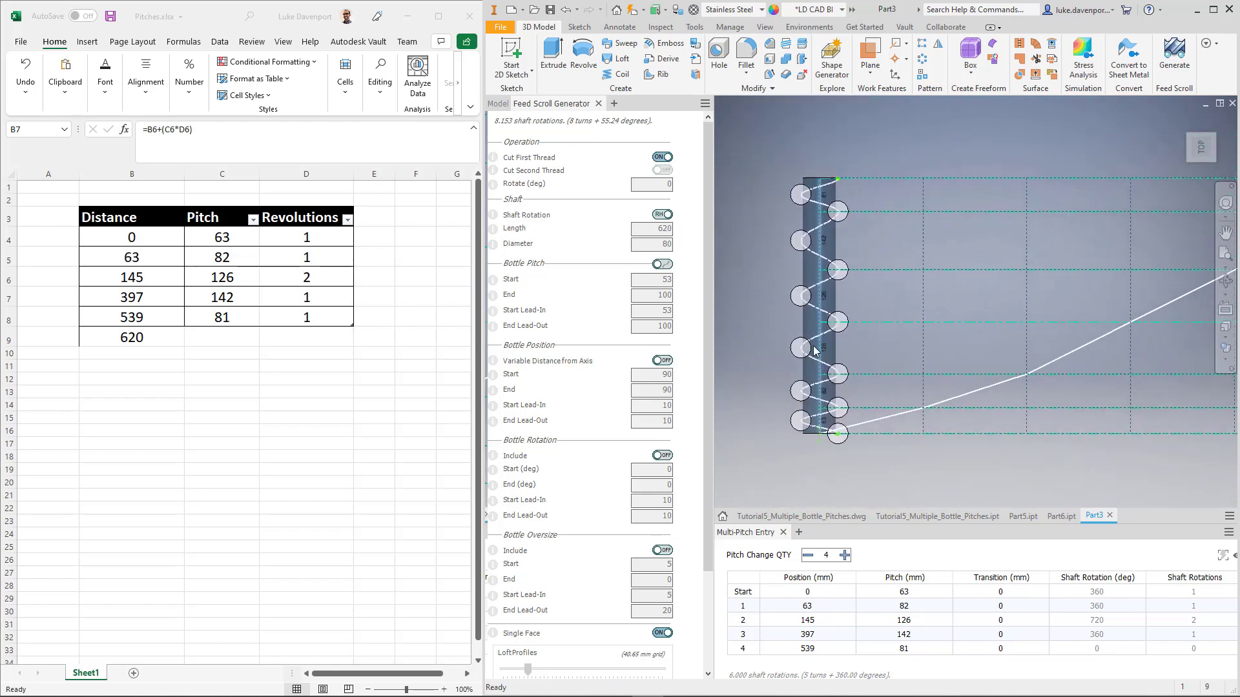
middle_drag(1011, 328, 989, 327)
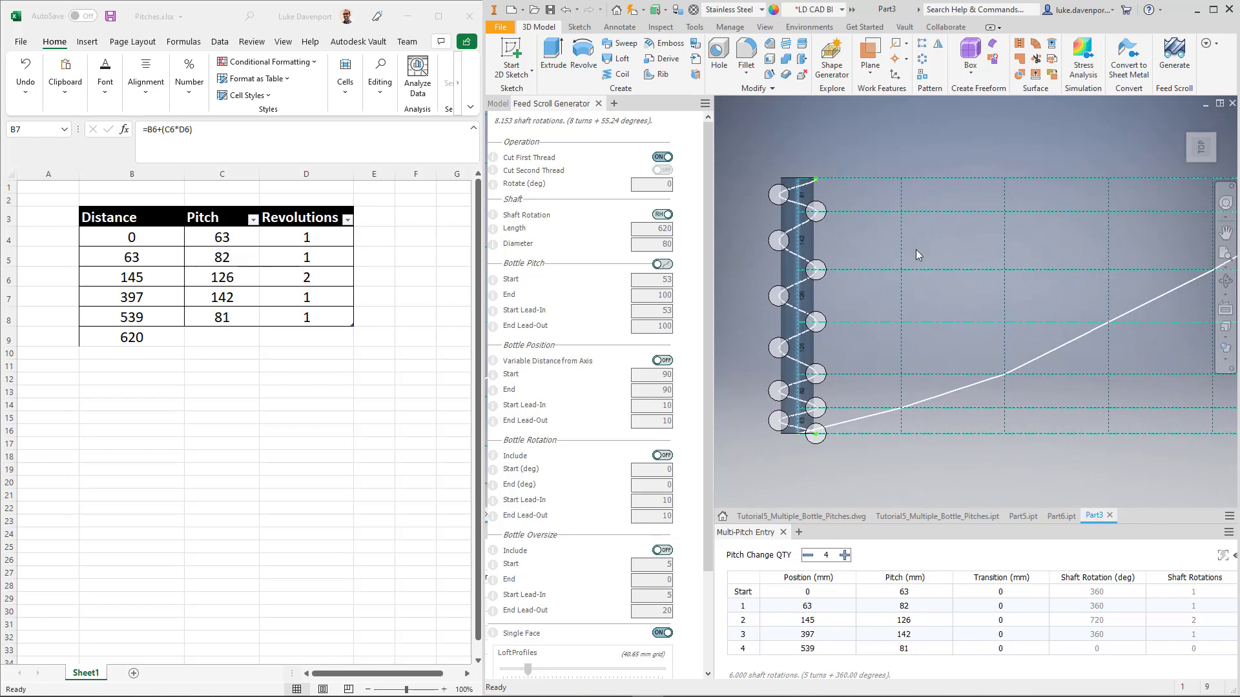
click(1213, 10)
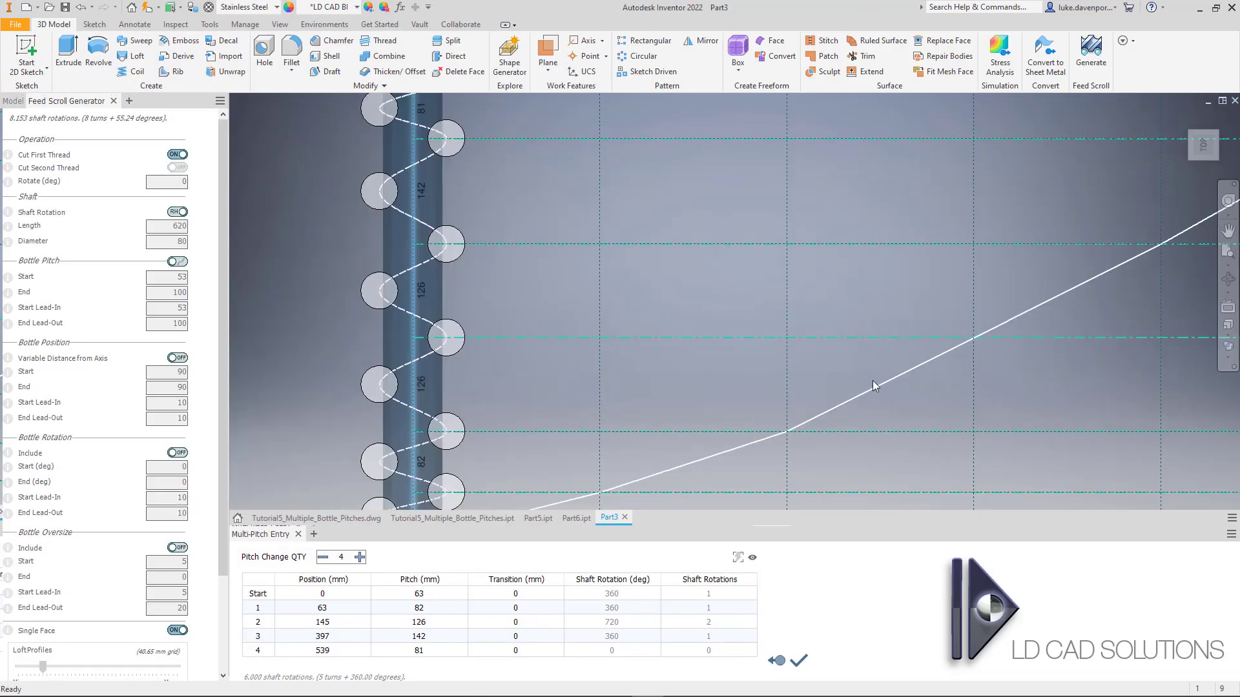
- Try a pitch of 135 mm for pitch change 2, and set it back to 126 mm
scroll(800, 388, up, 3)
middle_drag(807, 338, 710, 350)
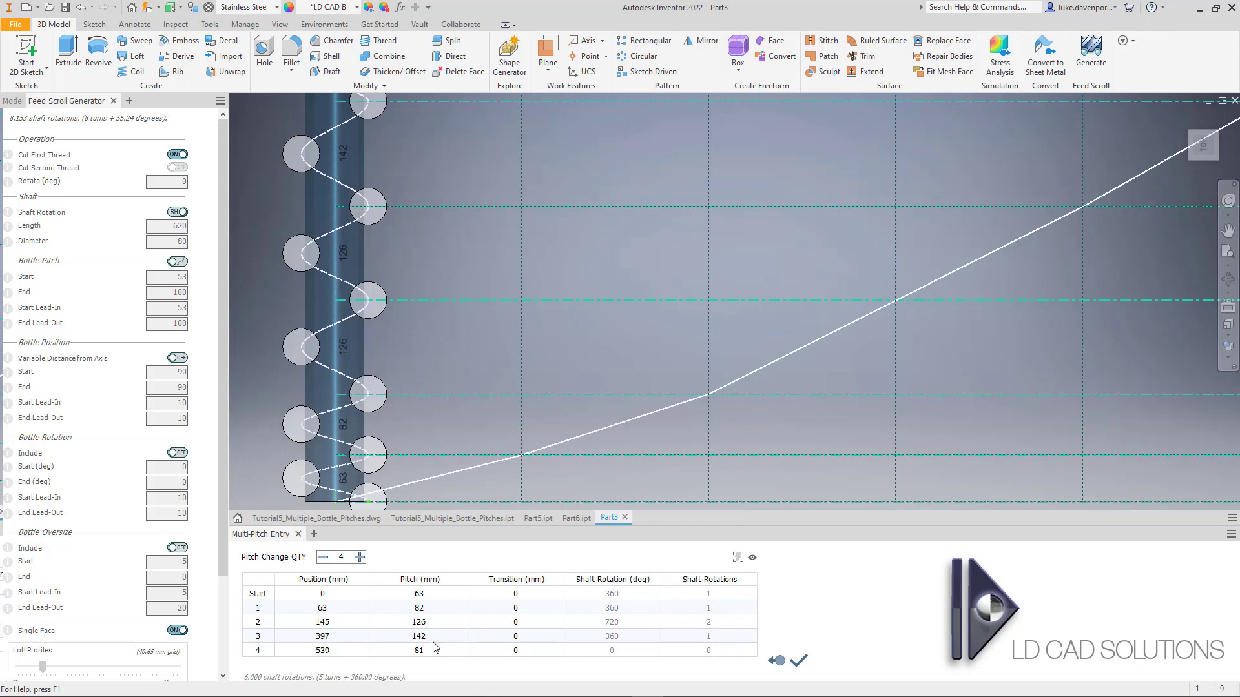
double_click(445, 623)
text(135)
key(Return)
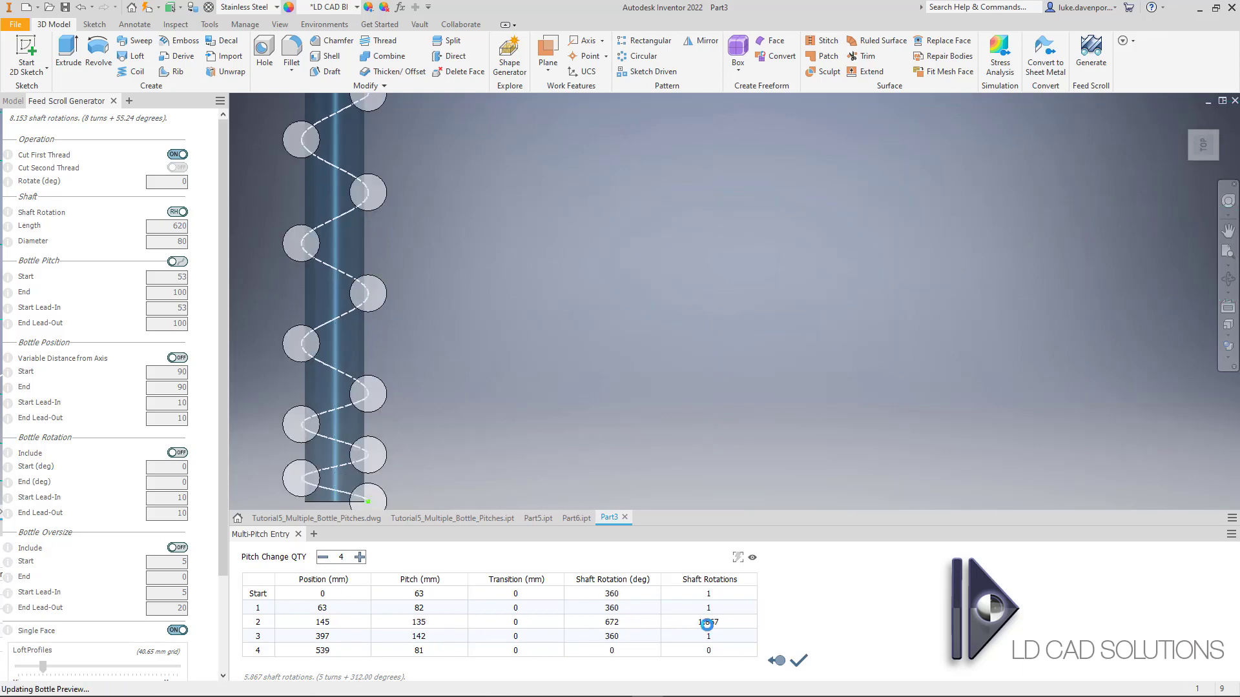
double_click(437, 626)
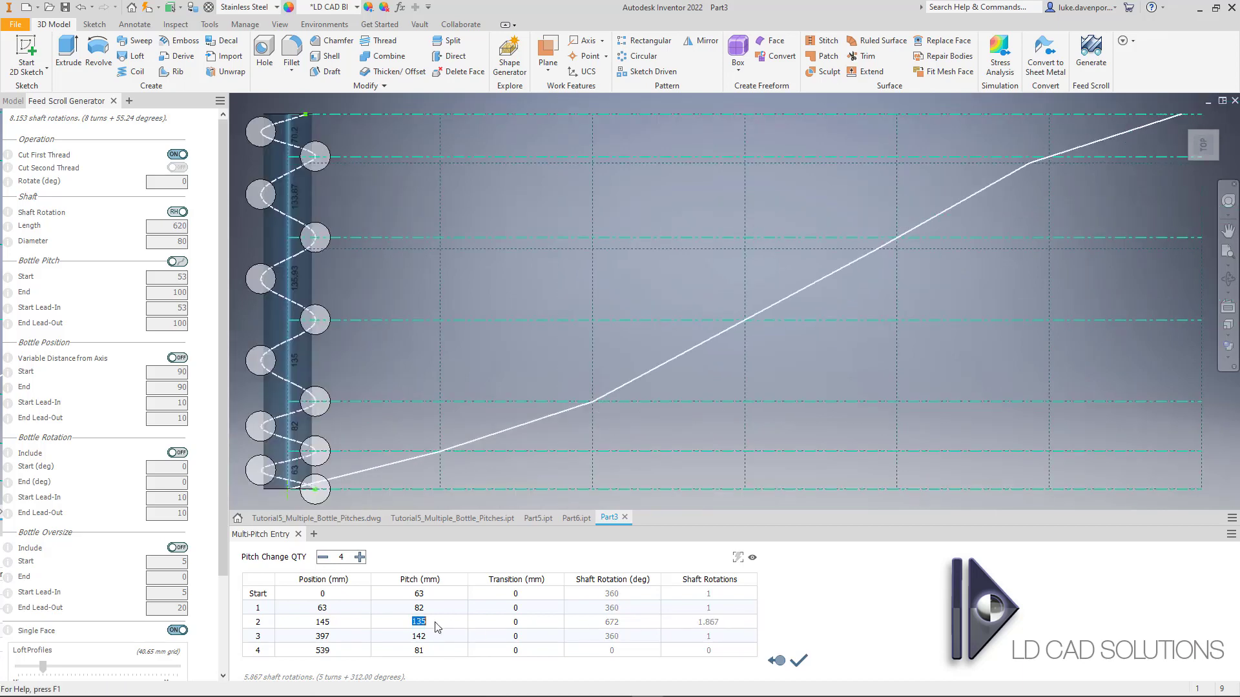
text(126)
key(Return)
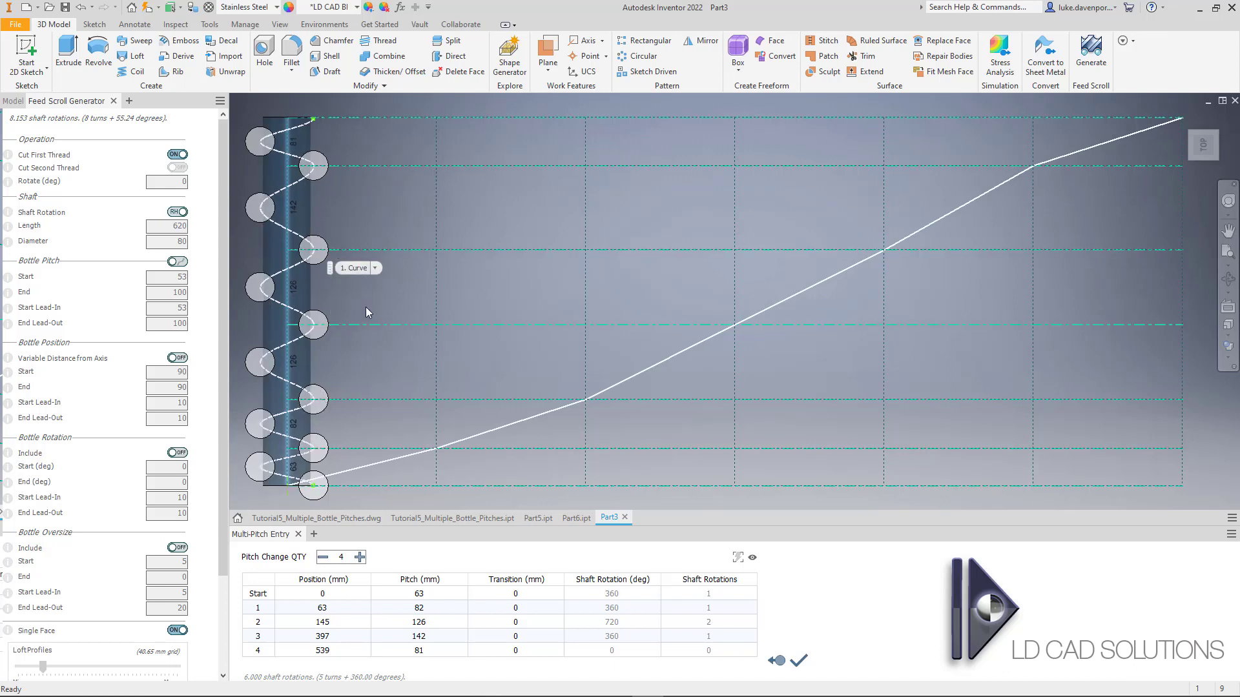
- Set the transition of pitch change 1 to 150 mm and copy that value to all the other pitch changes
click(523, 610)
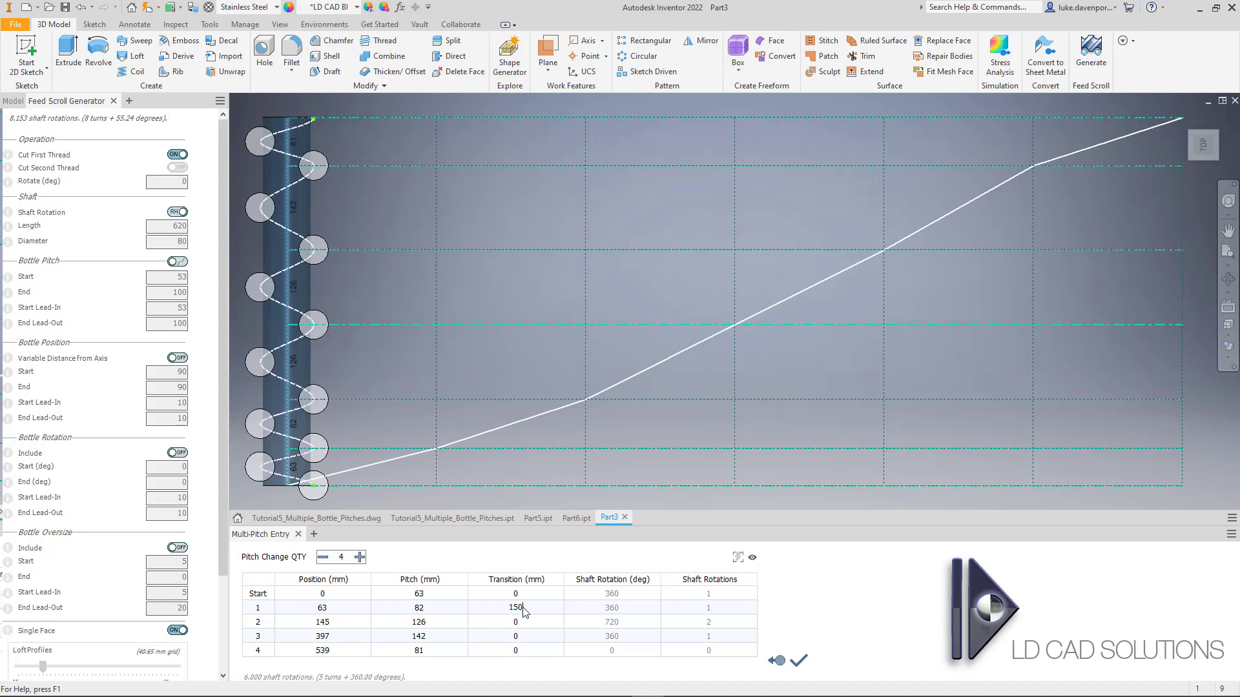
key(Return)
right_click(530, 609)
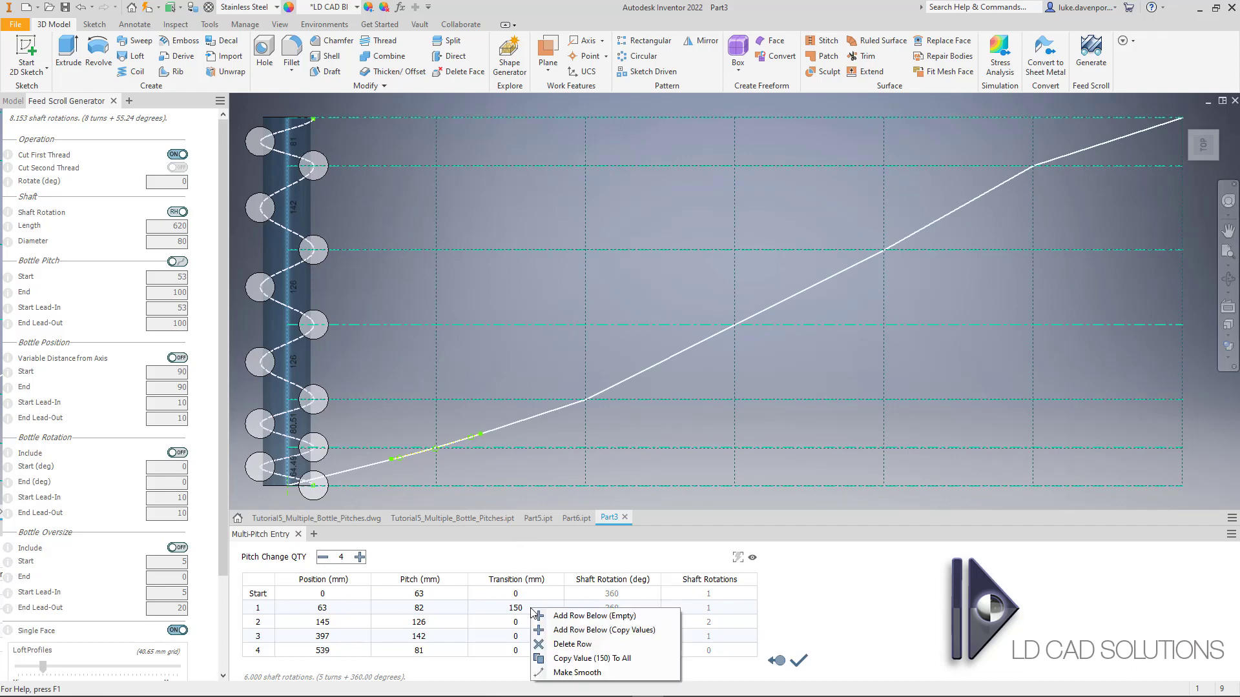
click(592, 658)
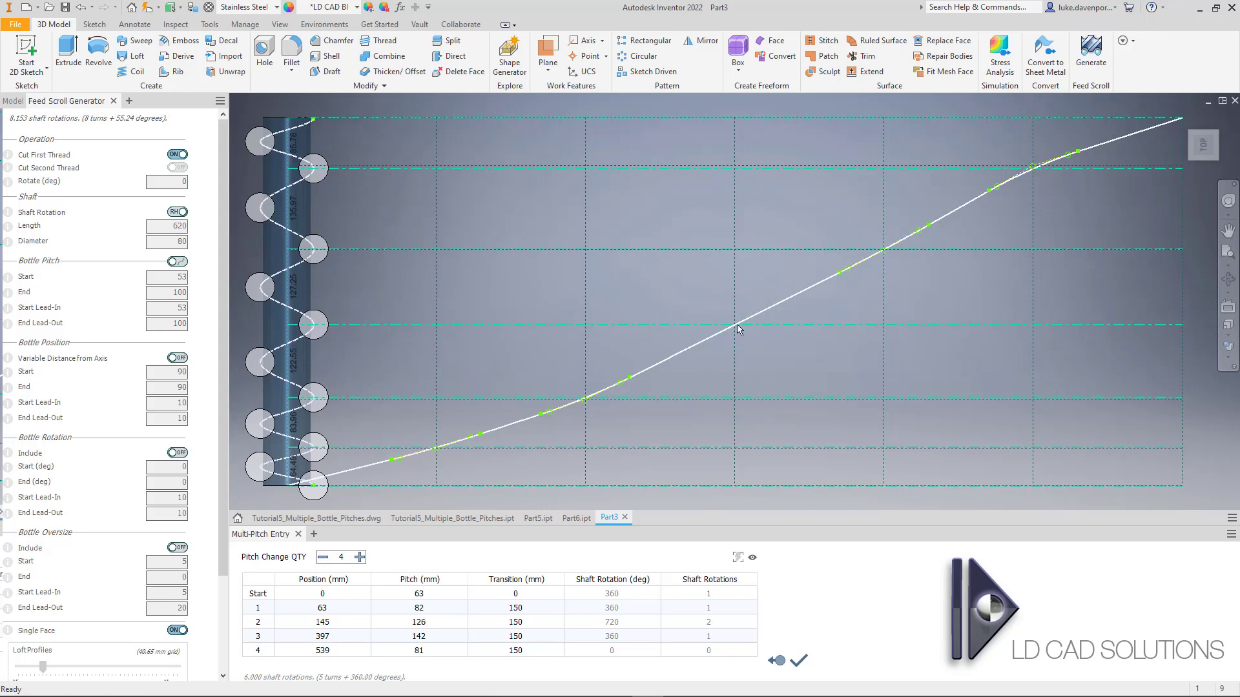
- Examine the curve's transitions at the pitch changes and the resulting pitch labels along the shaft preview
scroll(585, 400, up, 5)
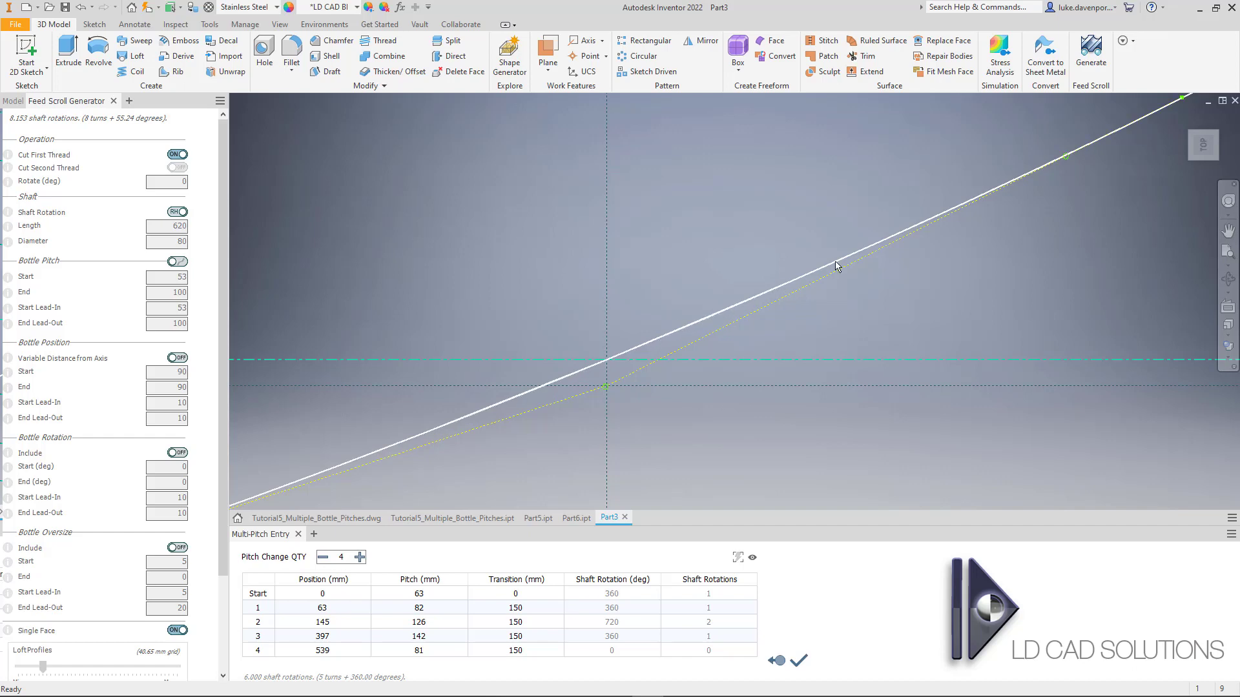
scroll(836, 266, down, 5)
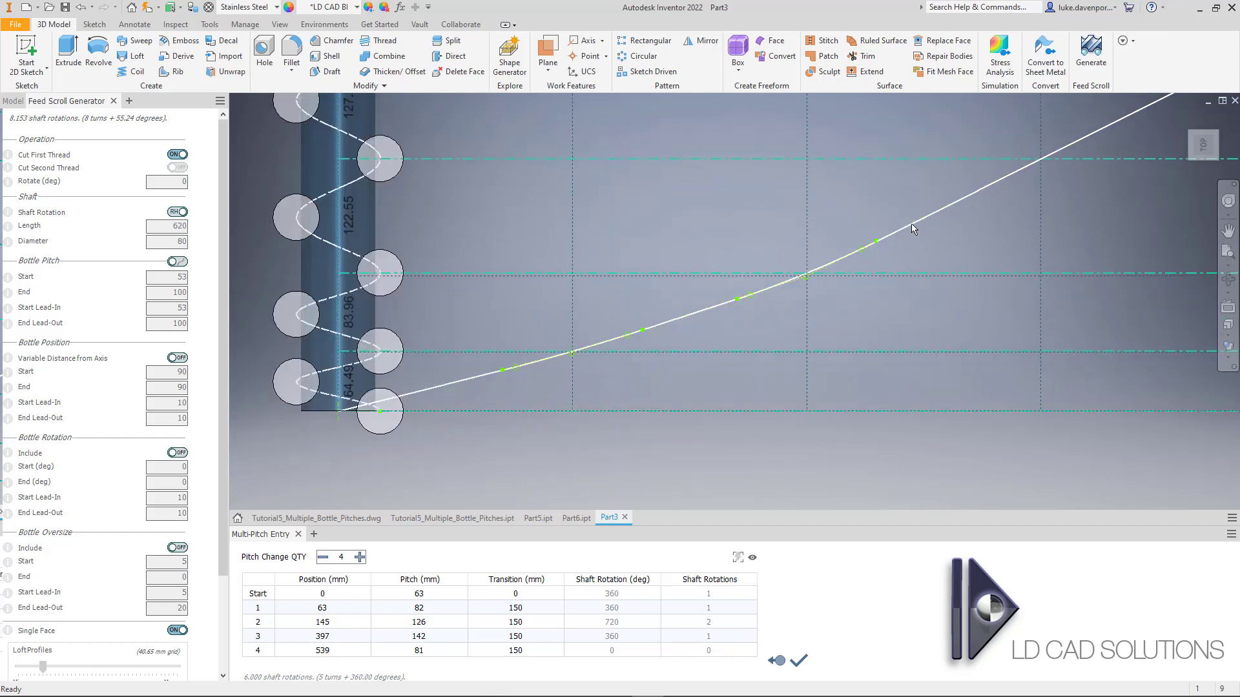
scroll(799, 289, up, 5)
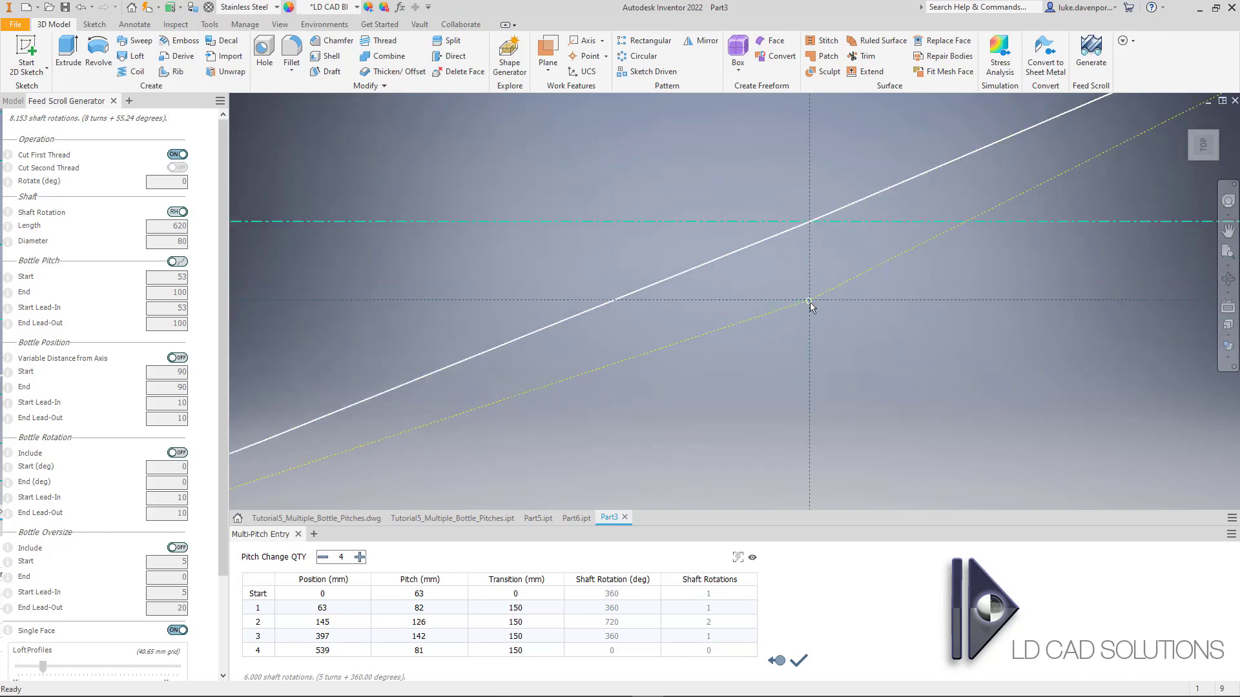
scroll(797, 323, down, 4)
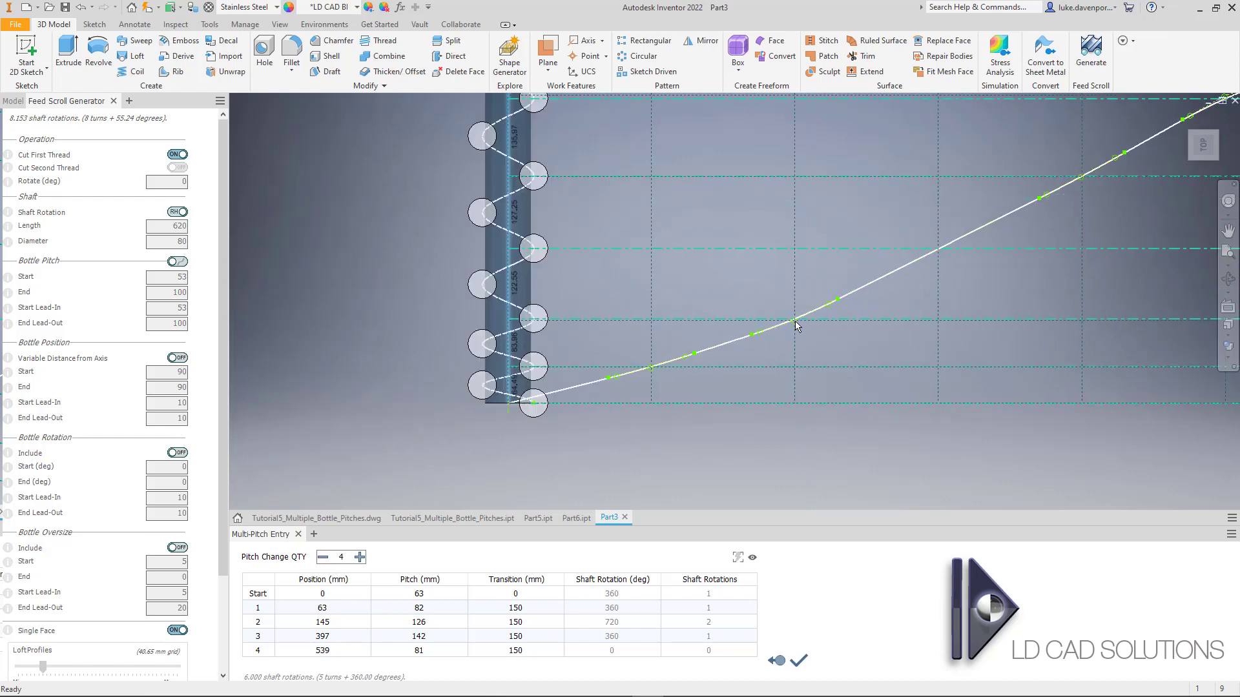
scroll(672, 343, up, 2)
scroll(574, 451, up, 3)
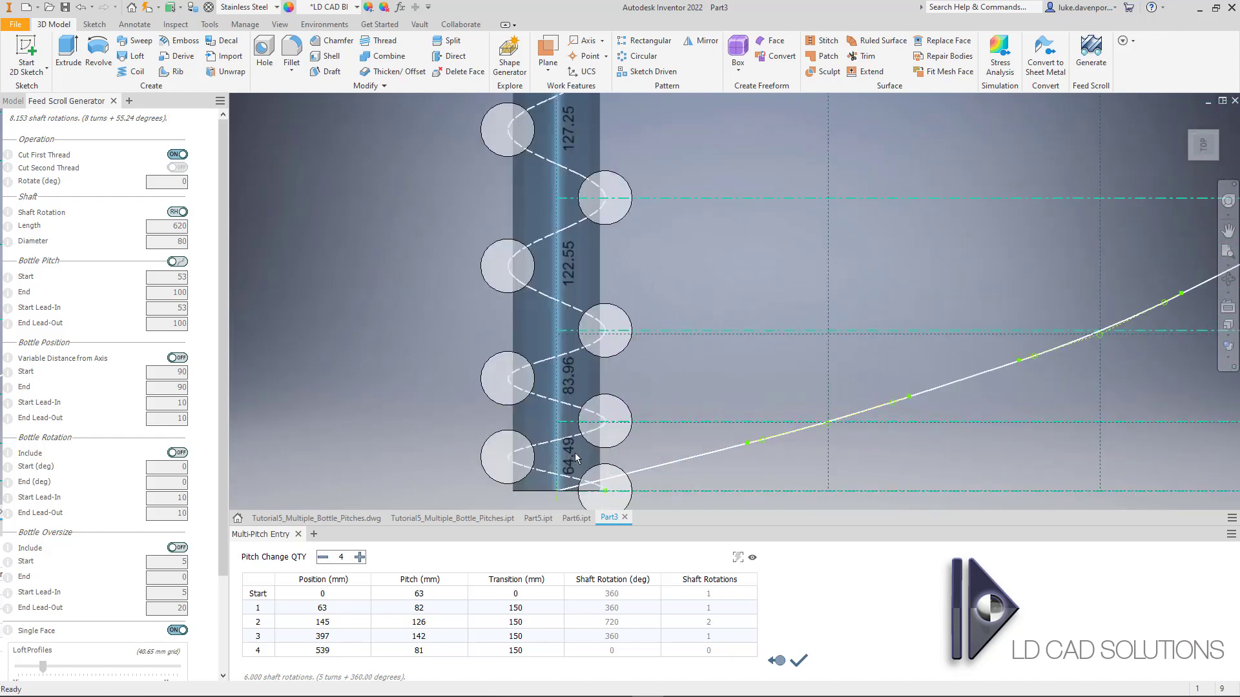
mouse_move(566, 460)
middle_drag(666, 248, 621, 324)
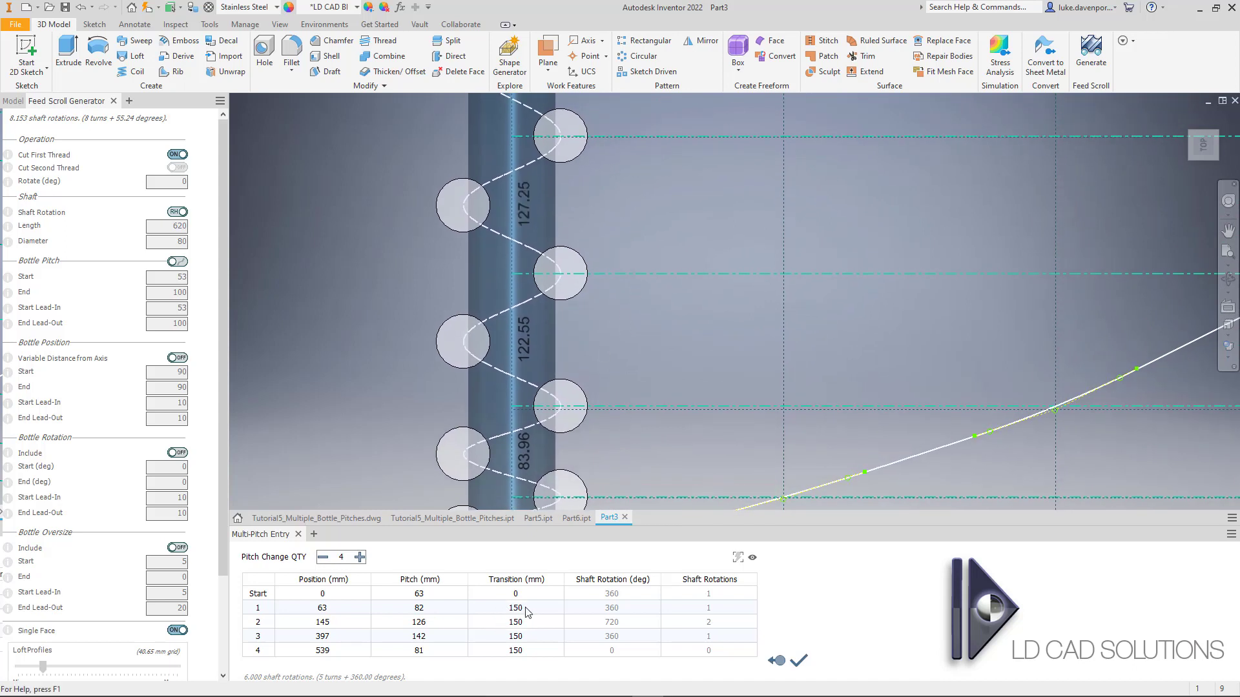
scroll(708, 389, down, 5)
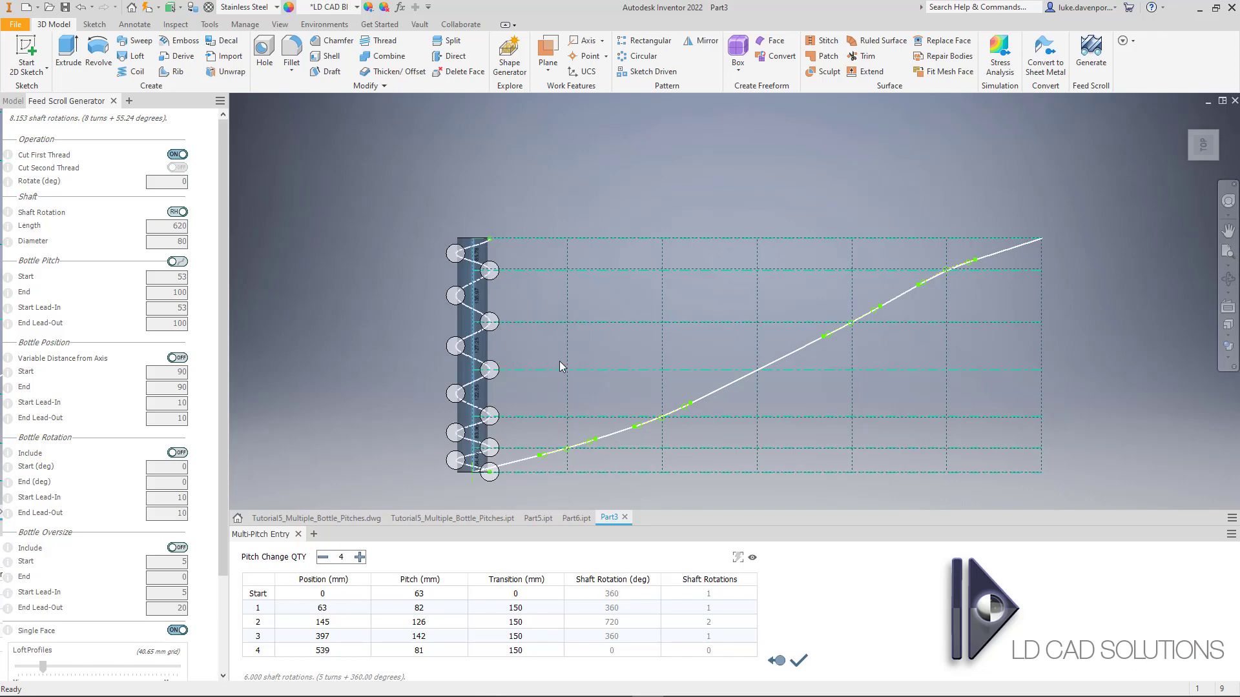
scroll(559, 362, up, 5)
mouse_move(540, 343)
middle_down()
mouse_move(443, 328)
mouse_move(473, 286)
middle_up()
scroll(457, 309, up, 1)
scroll(457, 308, down, 4)
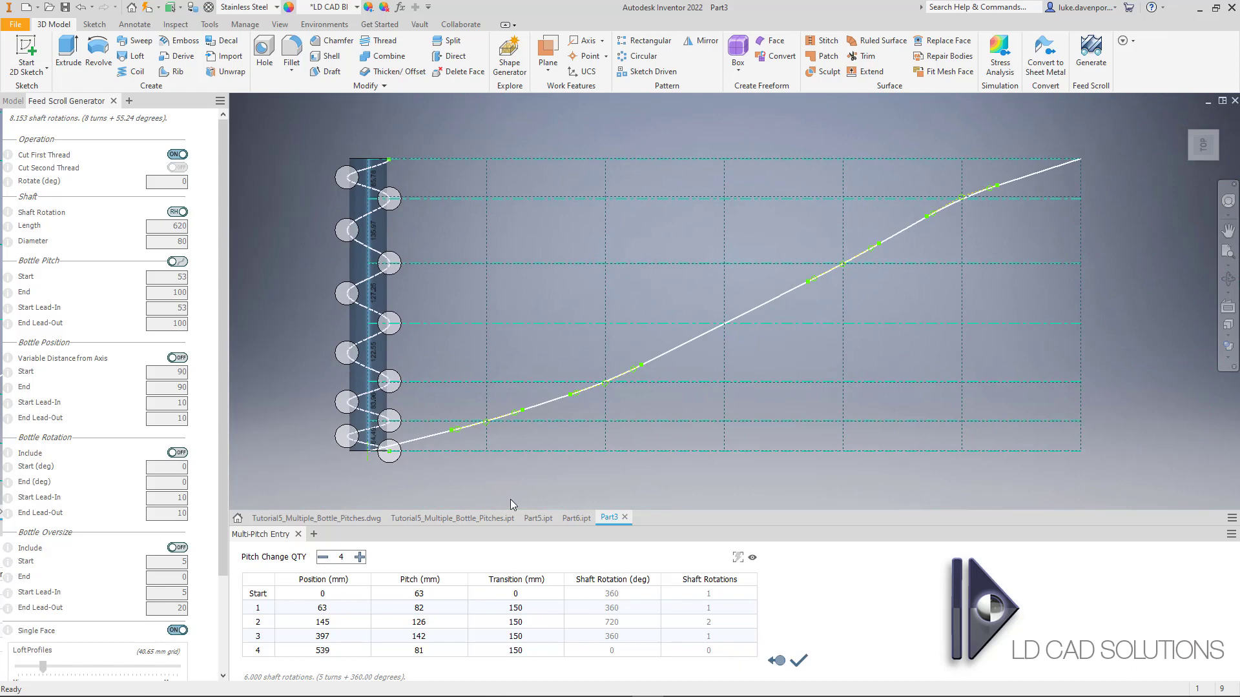
- Reset the transition of every pitch change to 0 and accept the multi-pitch table
right_click(532, 597)
click(581, 628)
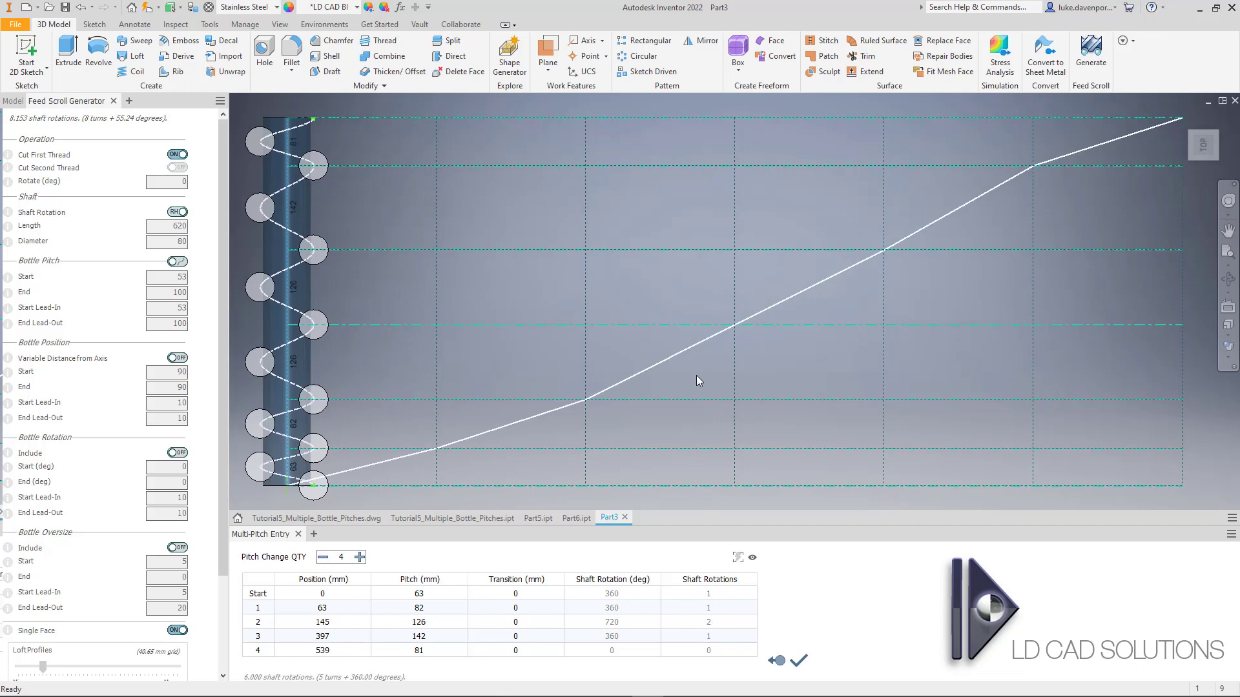
click(798, 659)
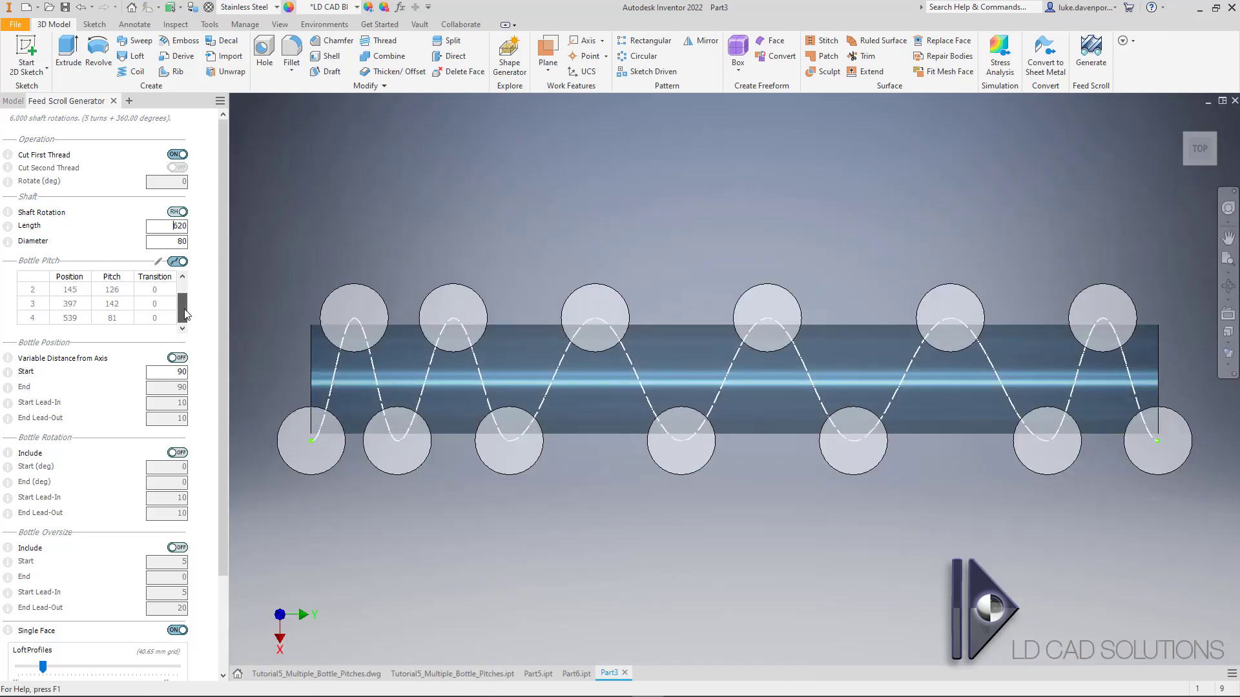
- Check the remaining rows of the bottle pitch table and save the part as Part3.ipt in the CAD folder
drag(183, 285, 185, 310)
key(ctrl+s)
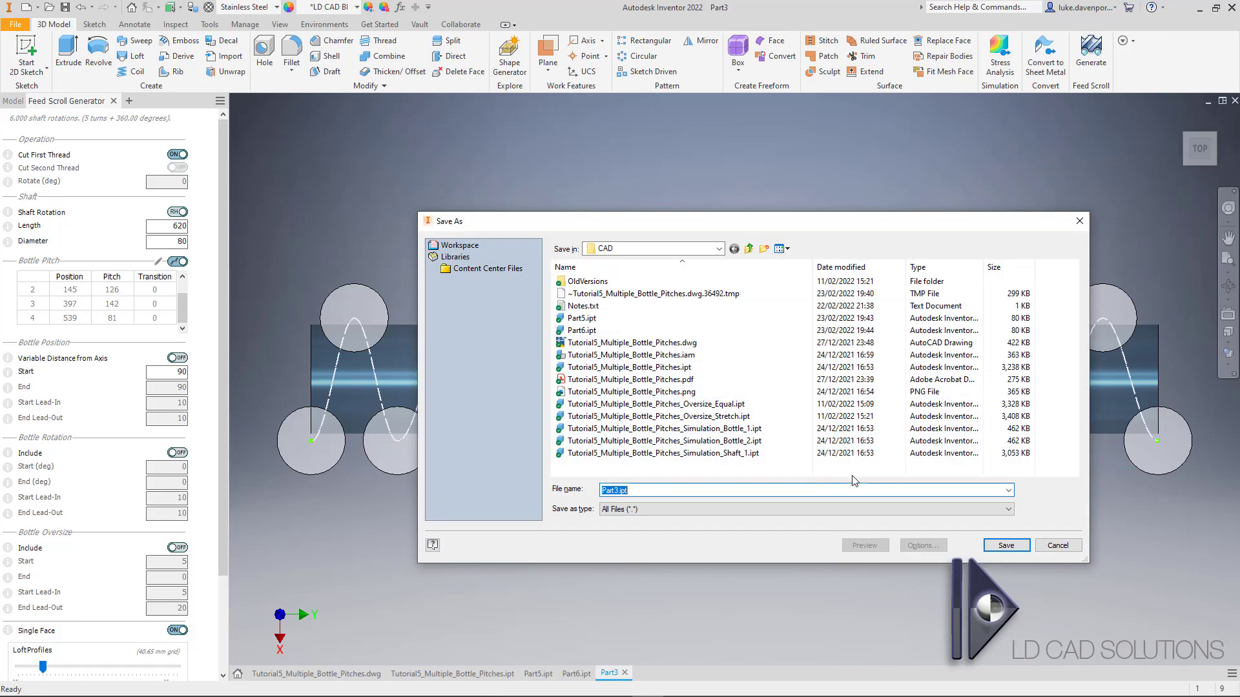
click(1005, 545)
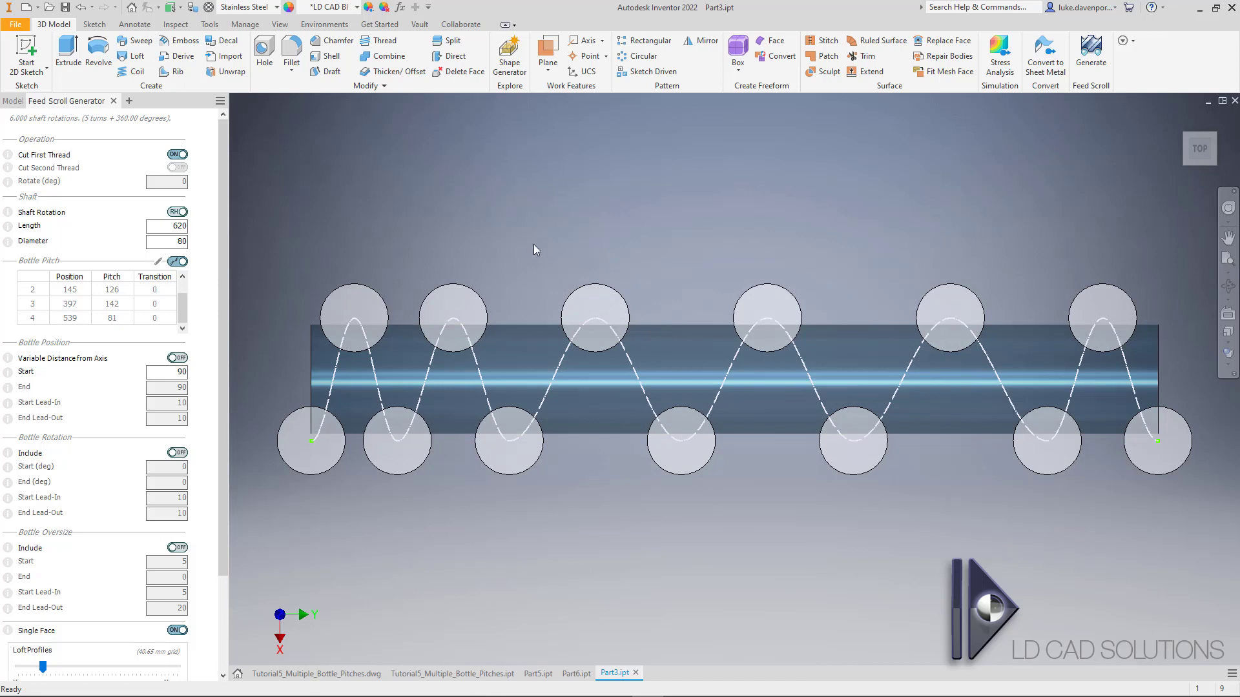
- Switch the bottle pitch repeatedly between start/end entry and the multi-pitch table, finishing with the multi-pitch table active
click(176, 262)
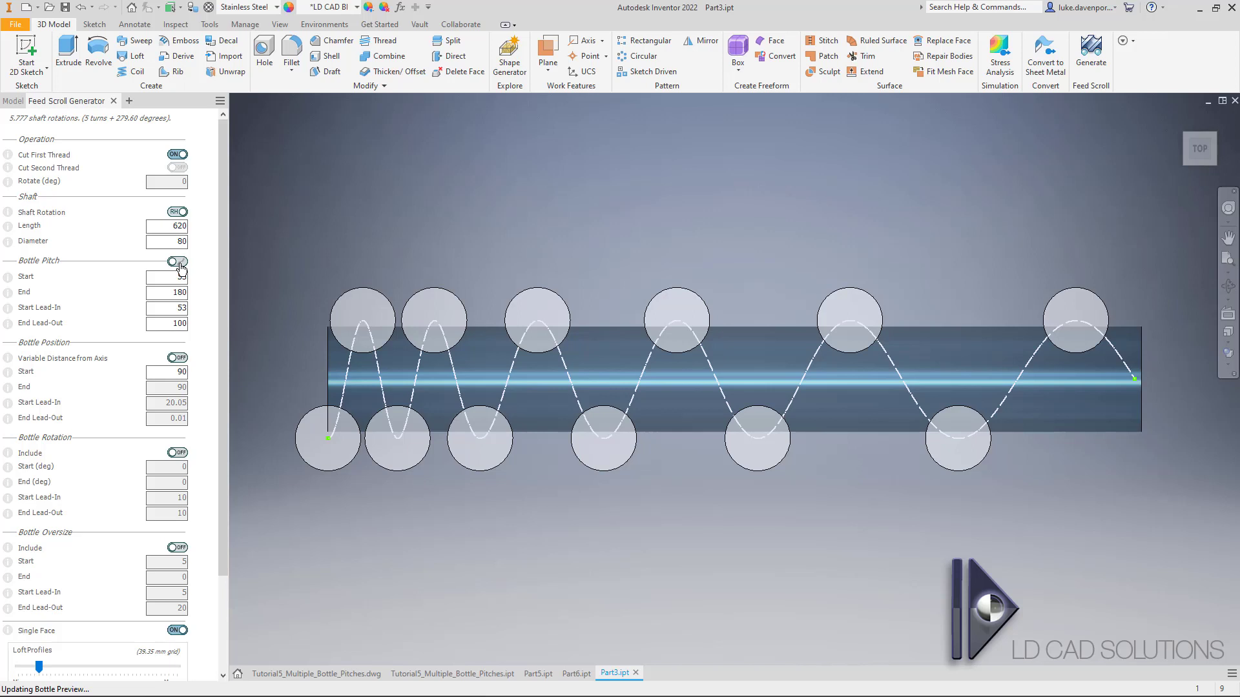
click(180, 266)
click(179, 267)
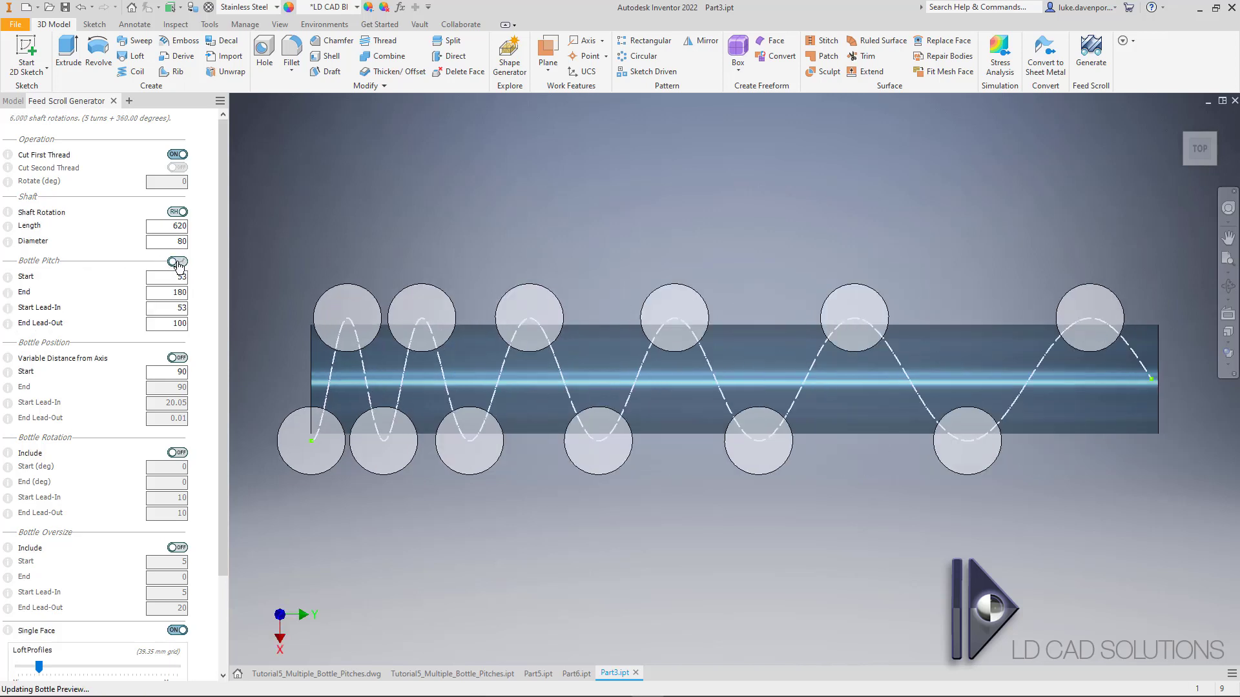
click(178, 264)
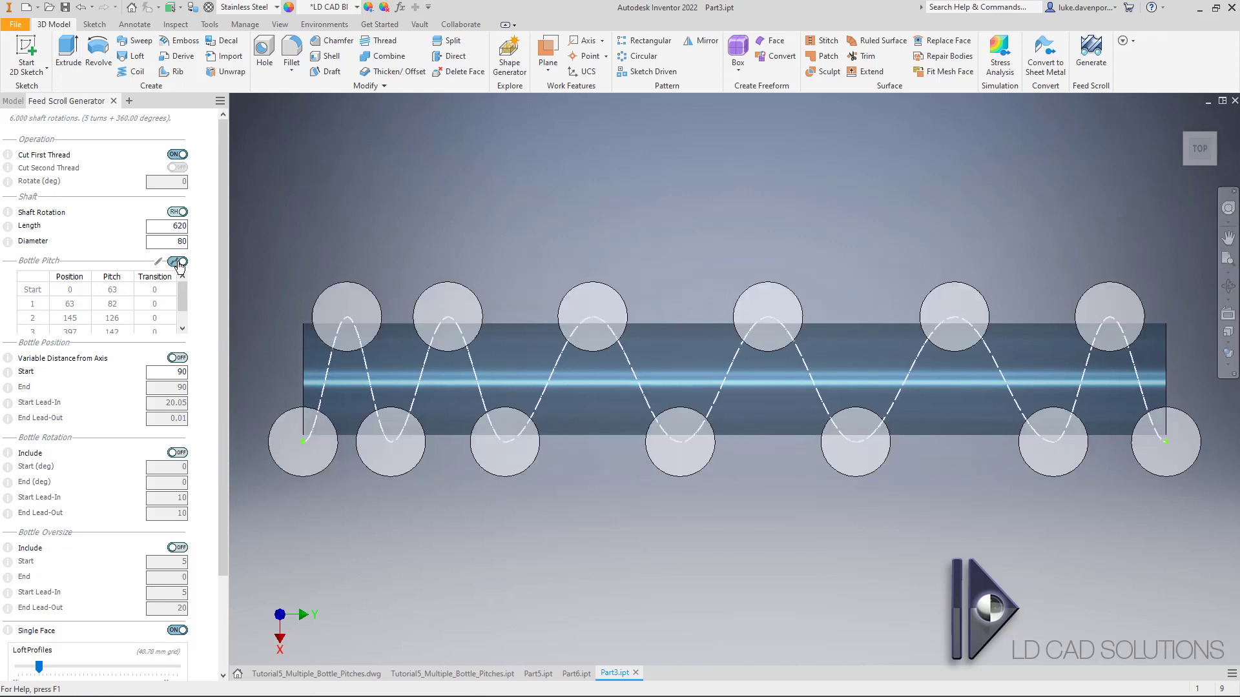
click(177, 262)
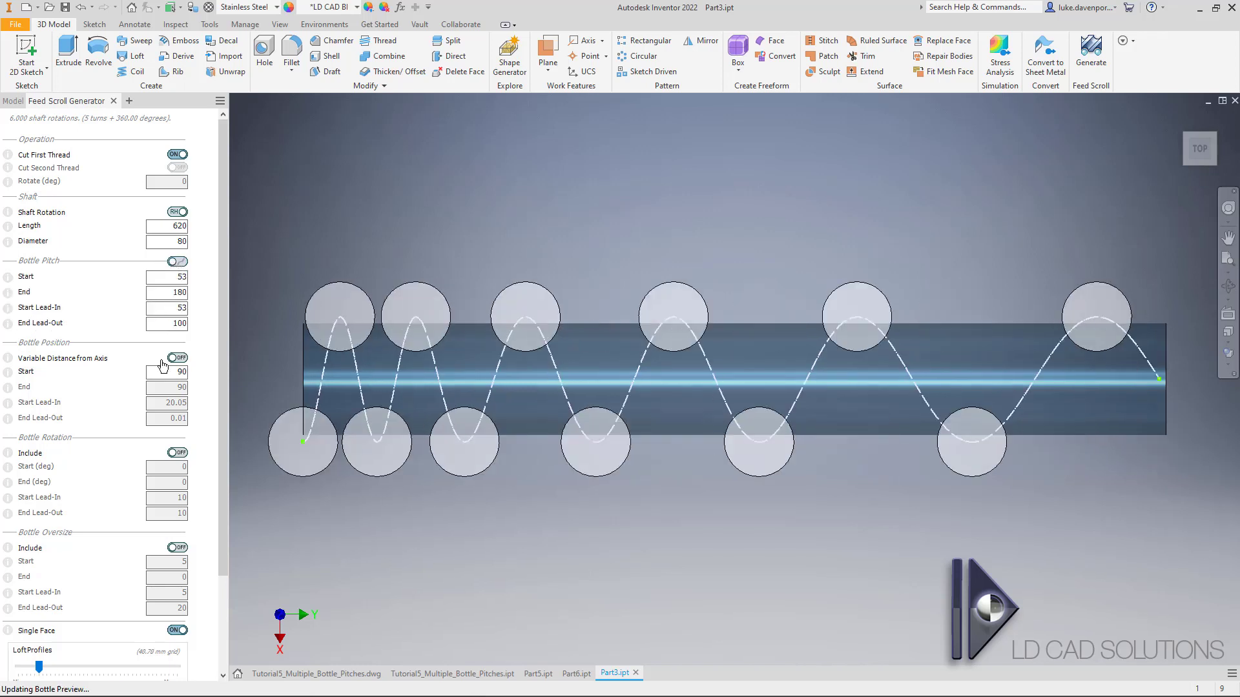
click(182, 262)
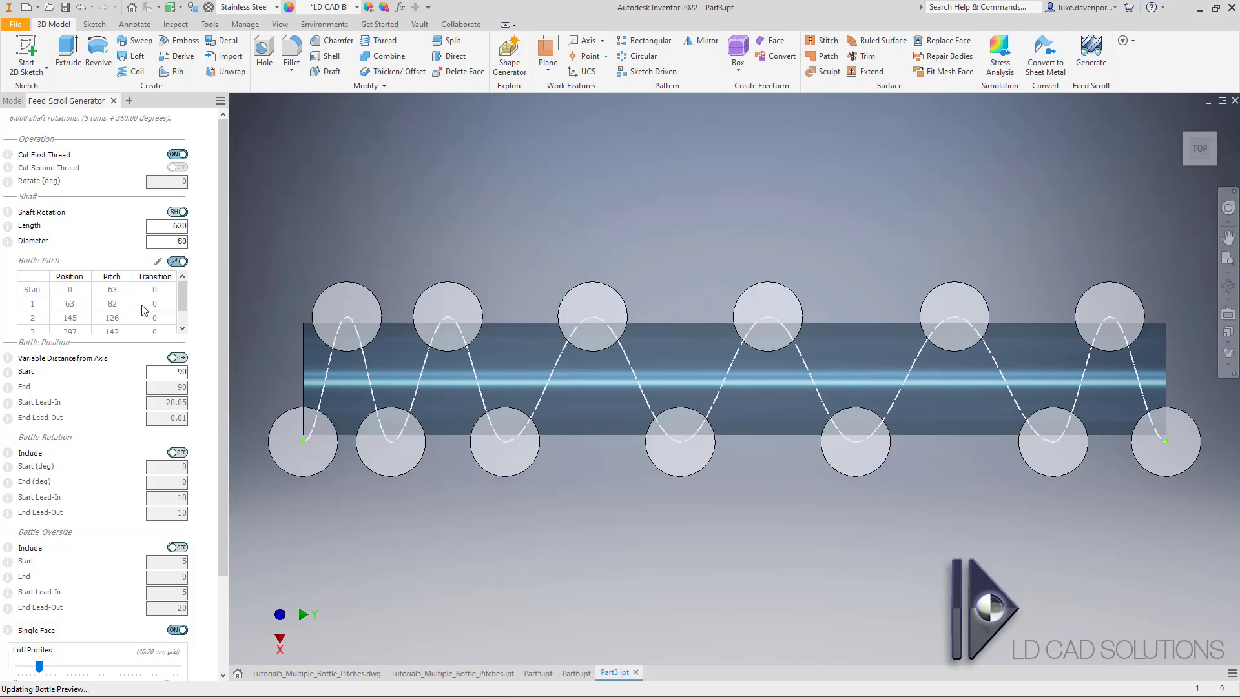
- Simulate the bottle movement with the current settings, continuing although the scroll has not been rebuilt
drag(223, 291, 231, 416)
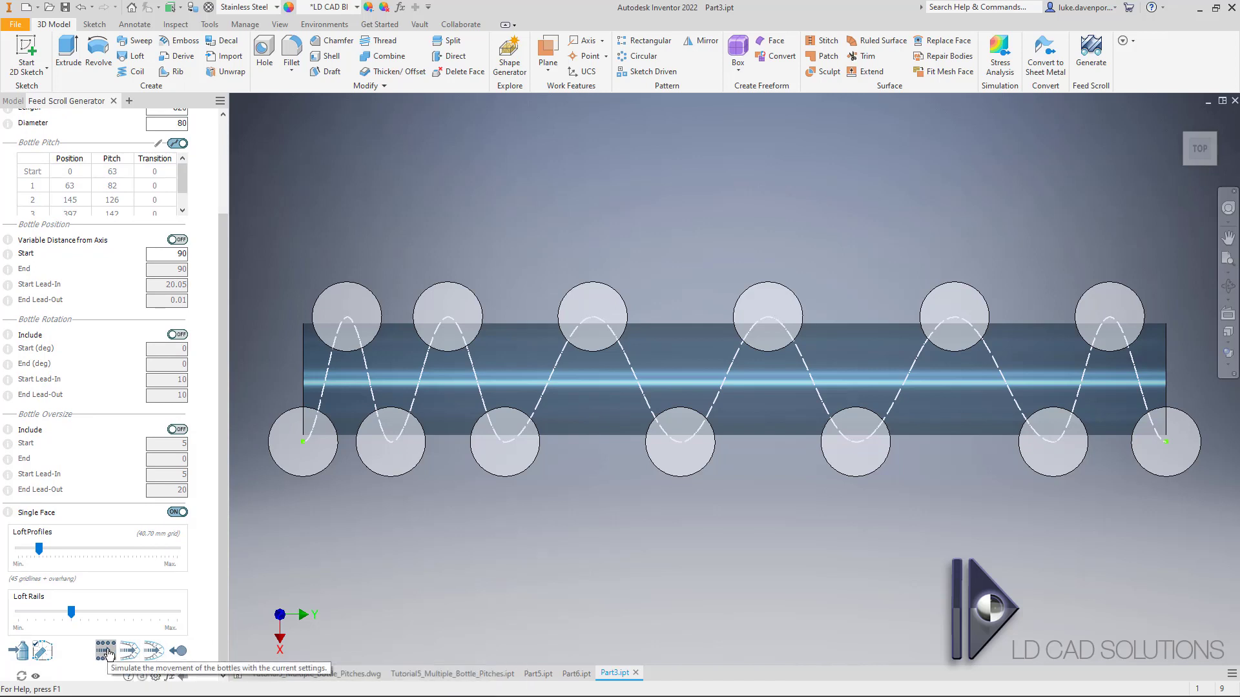
click(107, 653)
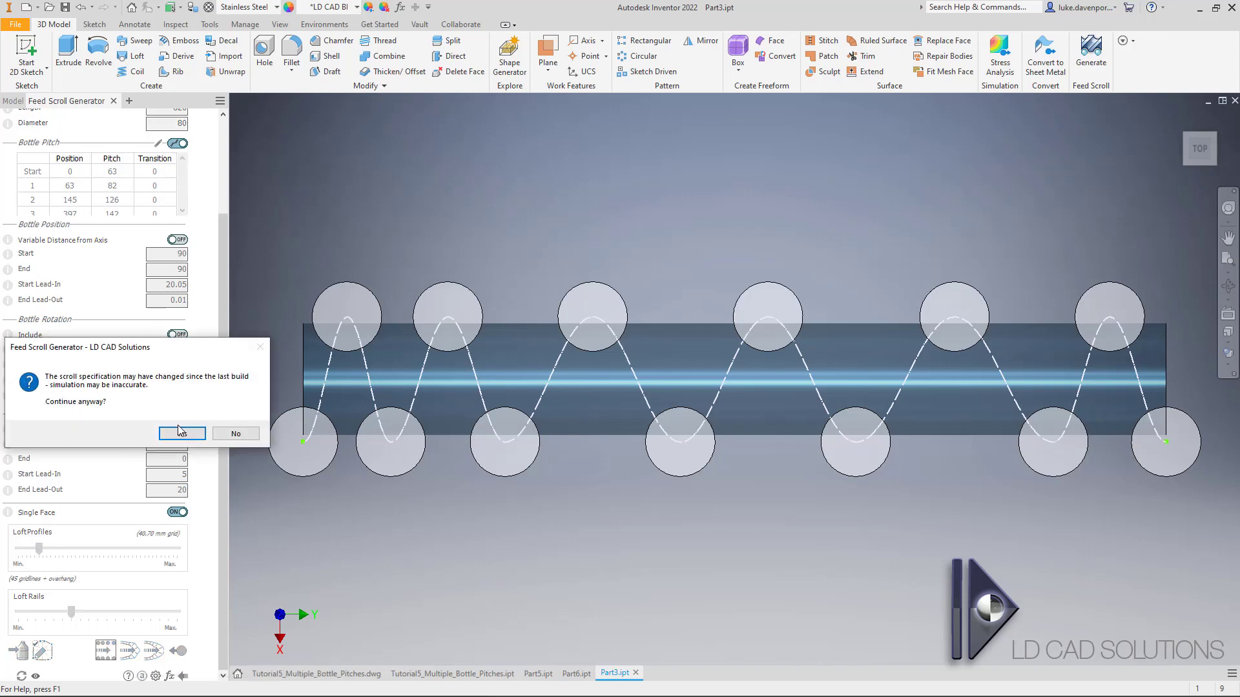
click(181, 432)
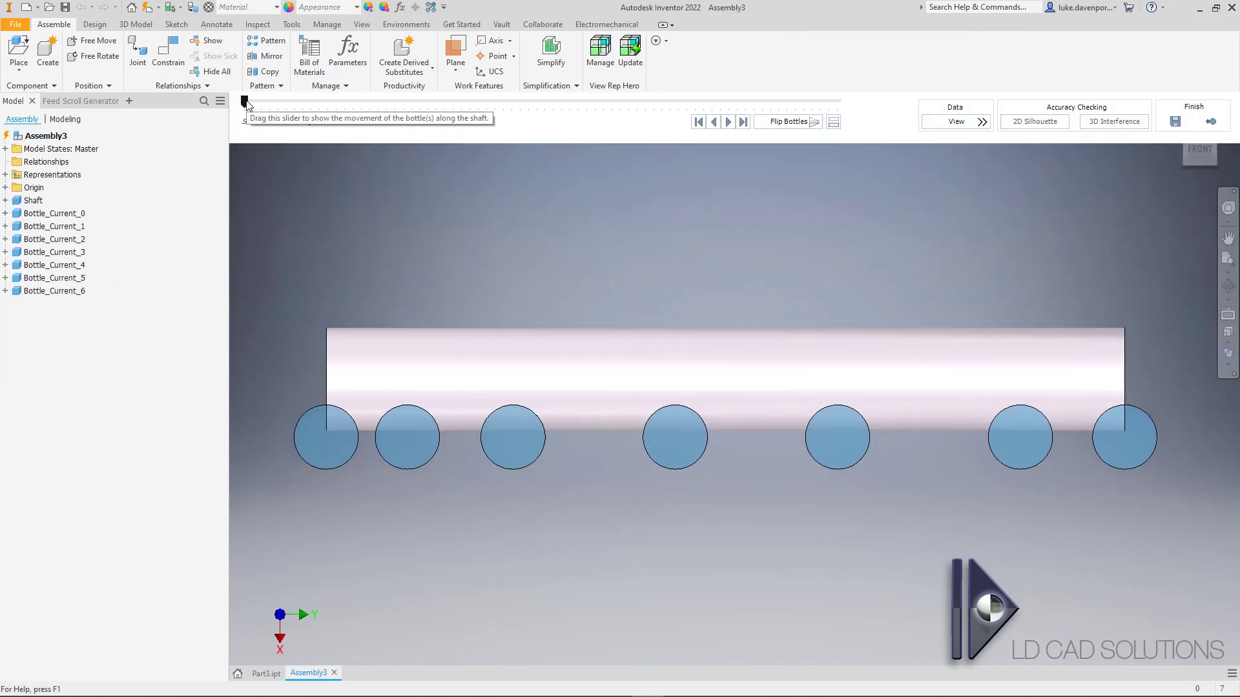
- Examine the axial positions, pitches and clearances of the bottles in the simulation data, and close the simulation
click(949, 123)
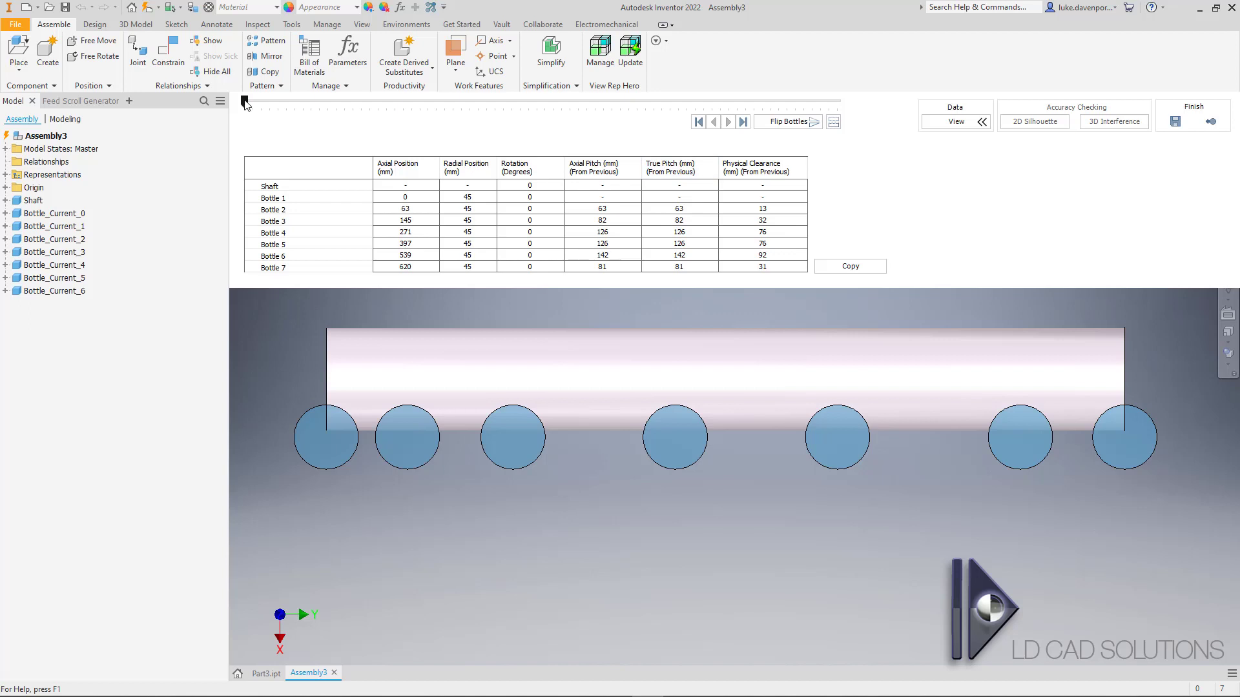
mouse_move(245, 101)
mouse_down()
mouse_move(695, 102)
mouse_move(561, 101)
mouse_move(521, 125)
mouse_move(246, 123)
mouse_up()
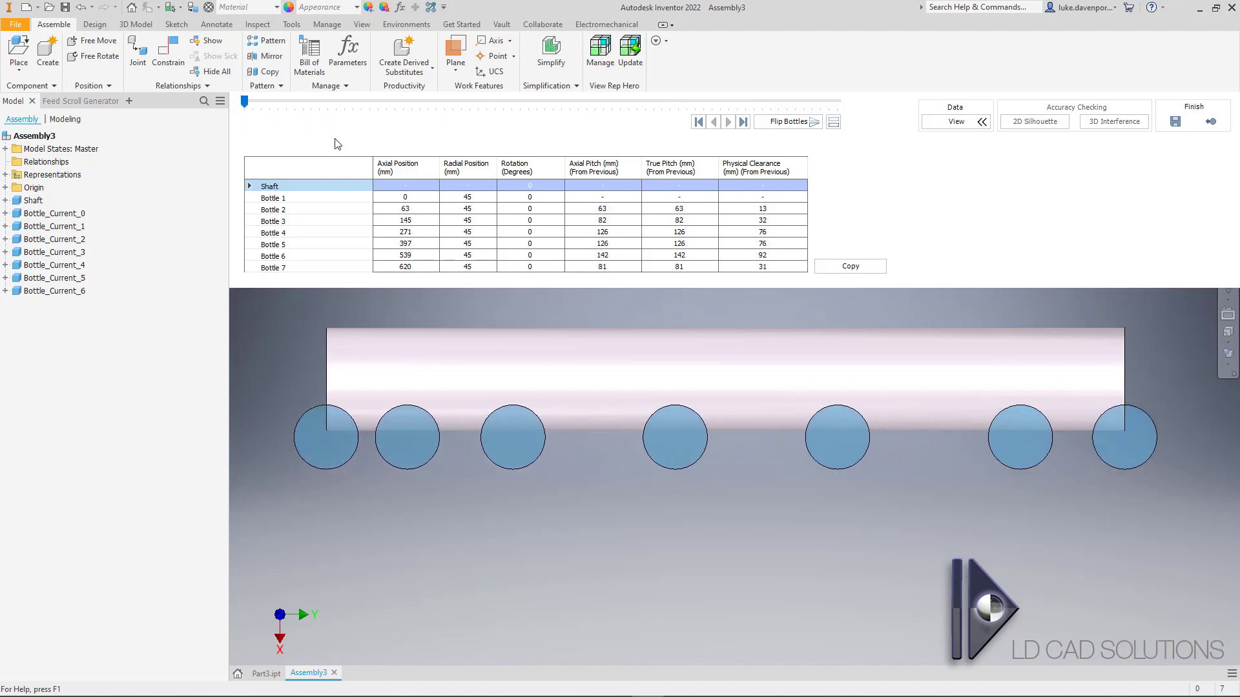
click(944, 126)
click(1210, 121)
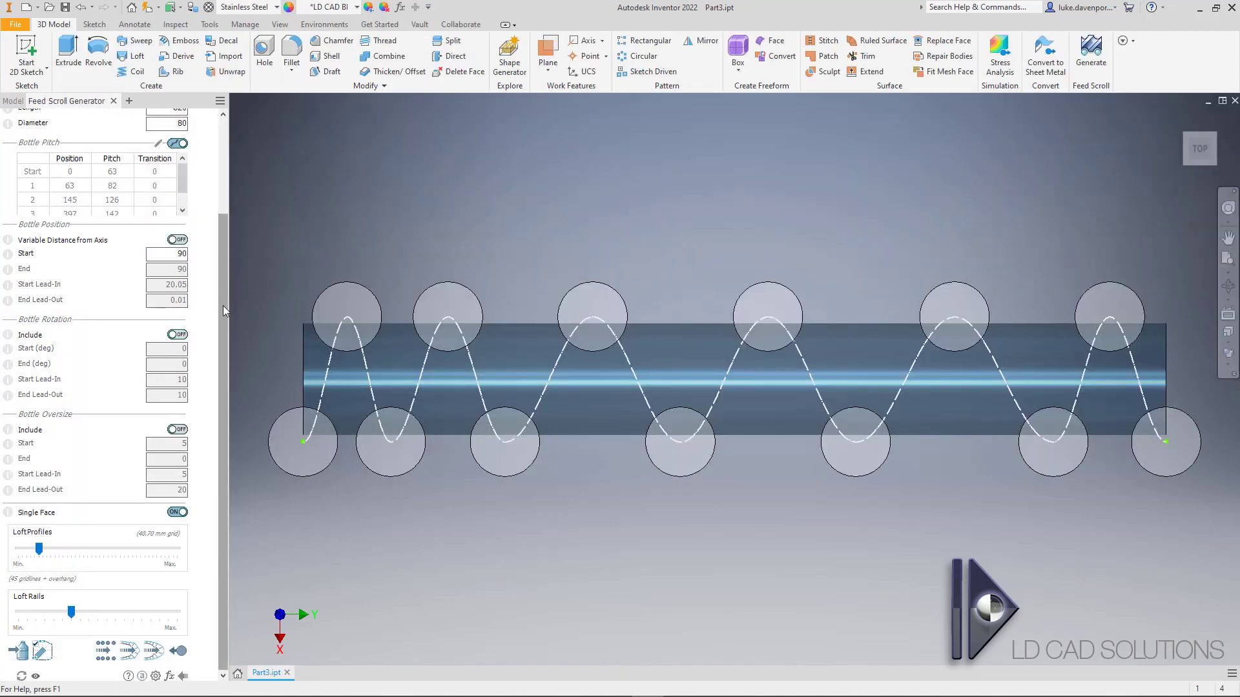
- Set the loft rails to the minimum, generate the scroll, and choose to continue with another operation
drag(71, 612, 5, 619)
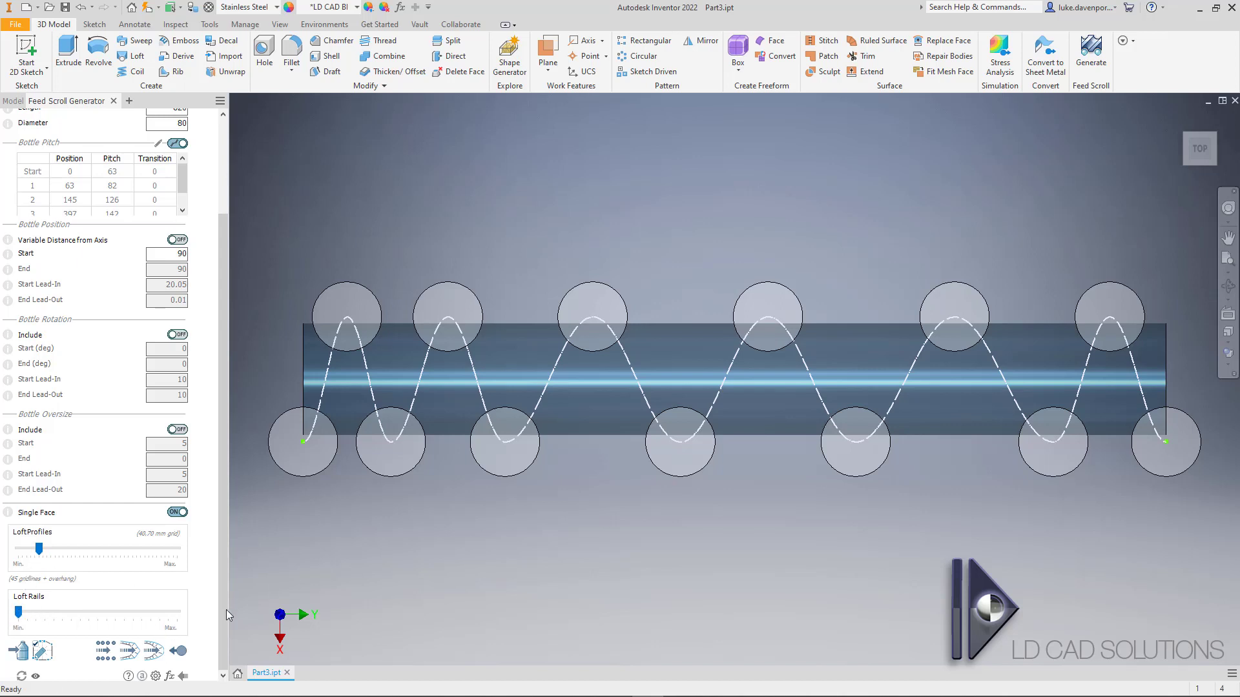
click(153, 650)
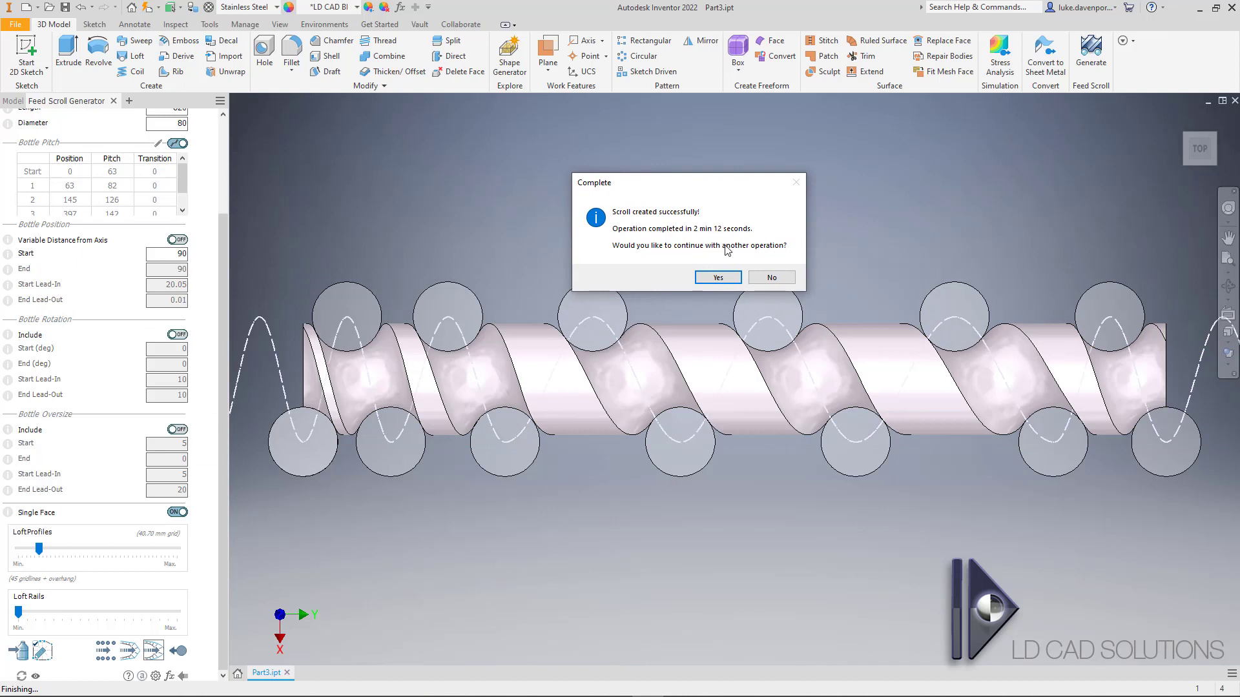
click(718, 277)
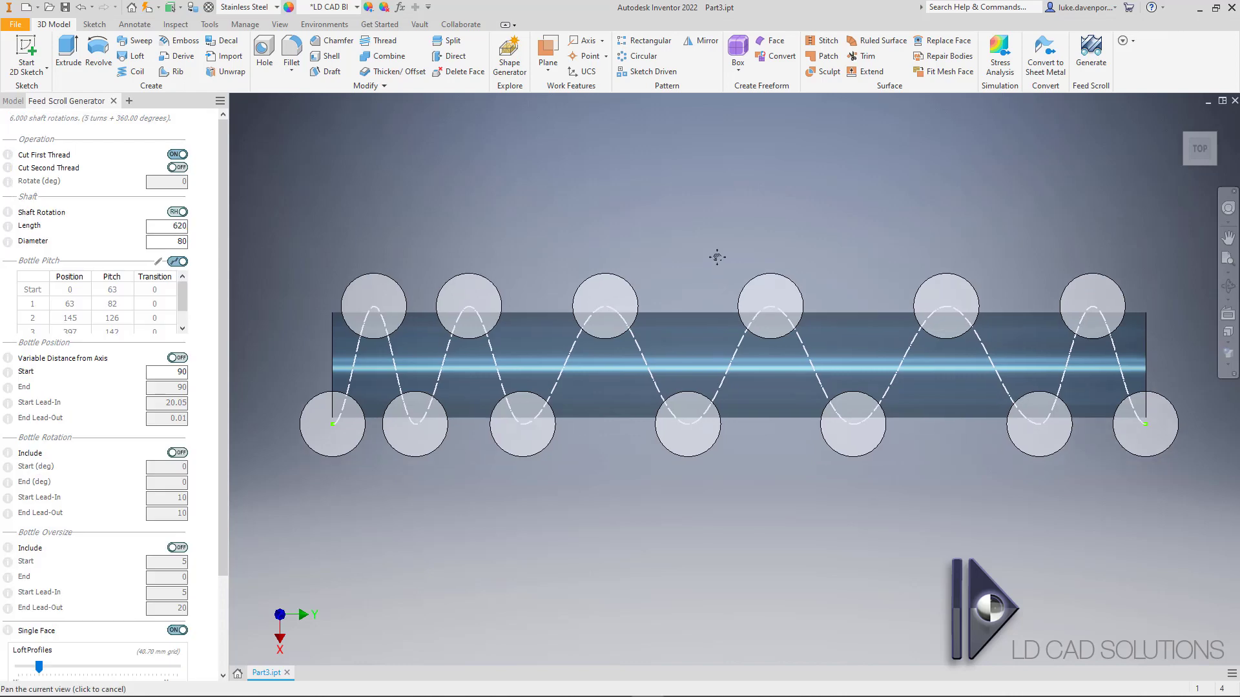
- Simulate the bottle movement on the generated scroll and step the bottles along the shaft by rotating it
drag(221, 284, 221, 404)
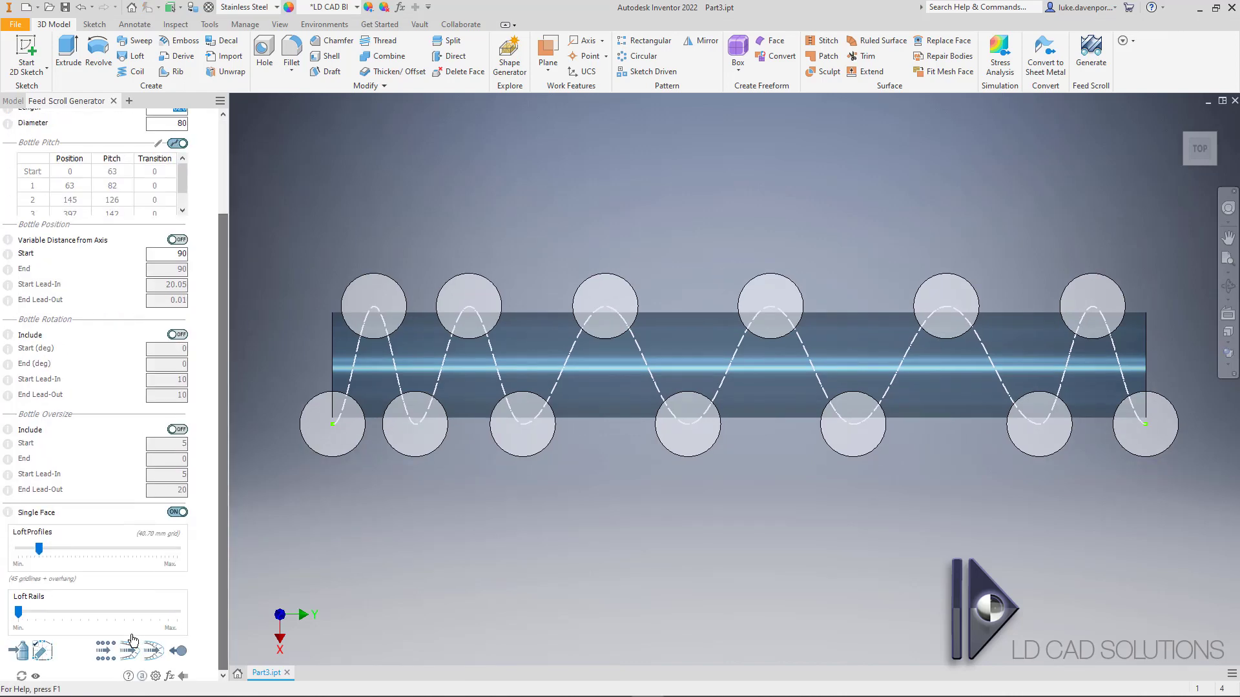
click(105, 650)
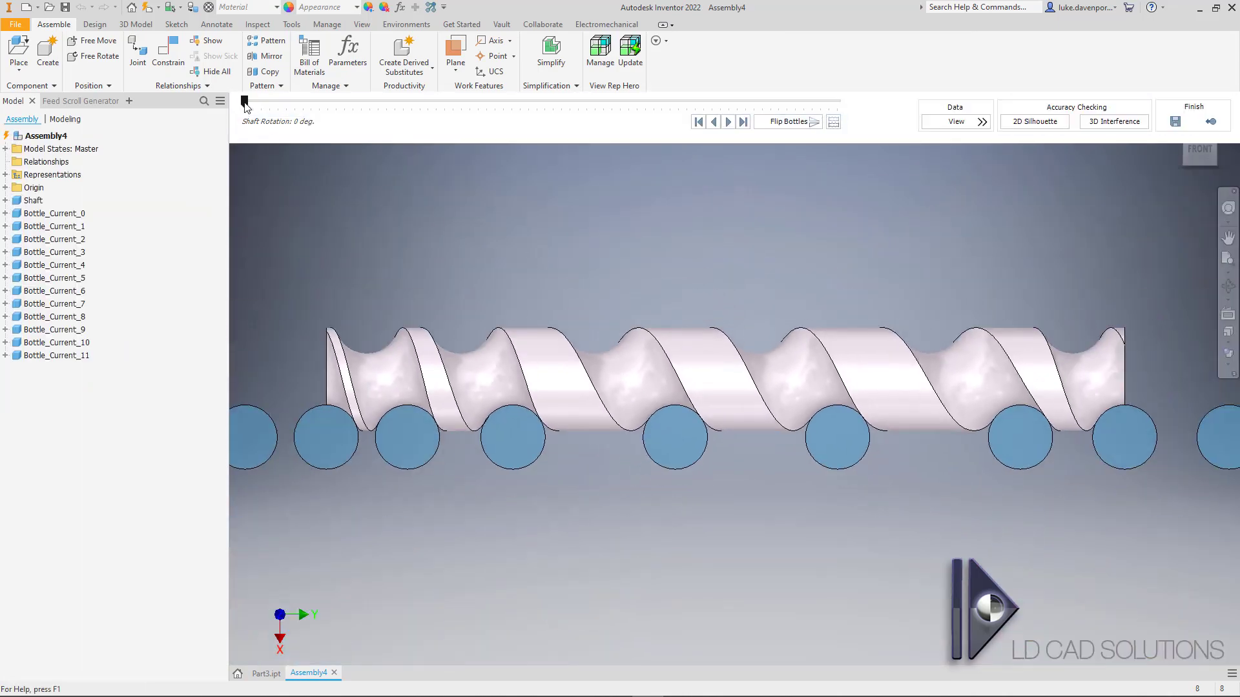
drag(245, 104, 686, 103)
- Play the simulation animation forward at 4x speed and watch it in the isometric home view
click(729, 121)
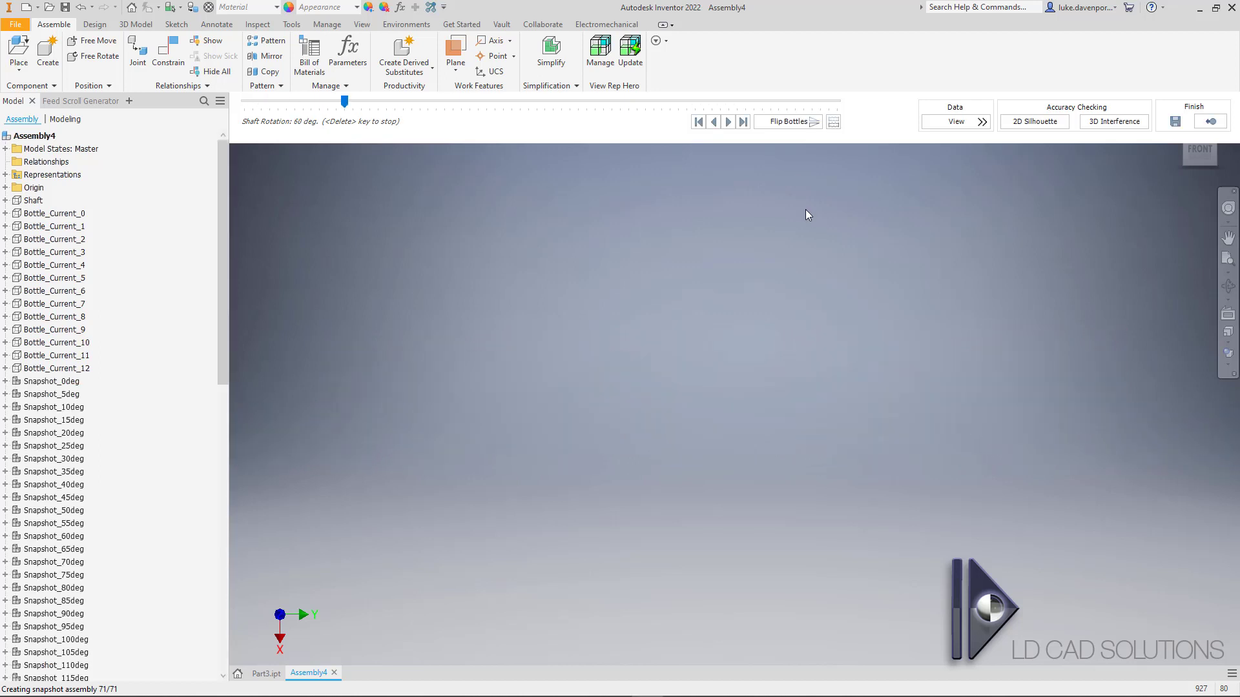
click(727, 122)
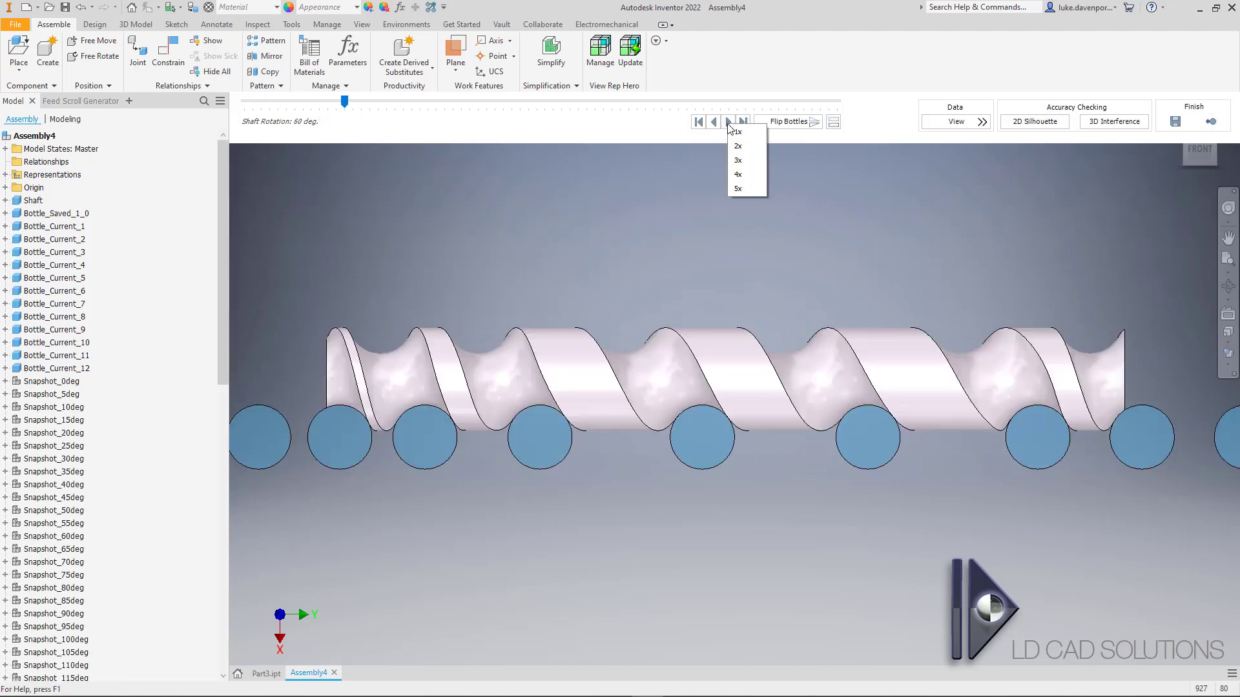
click(745, 175)
click(728, 122)
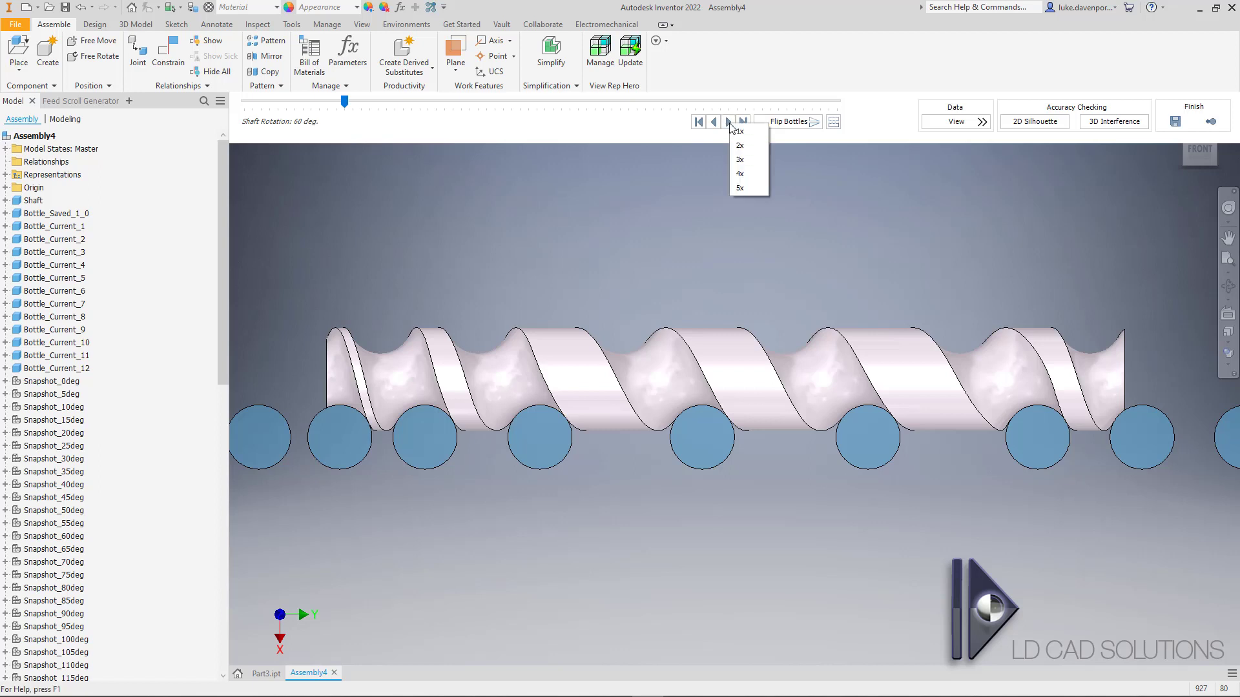
click(739, 174)
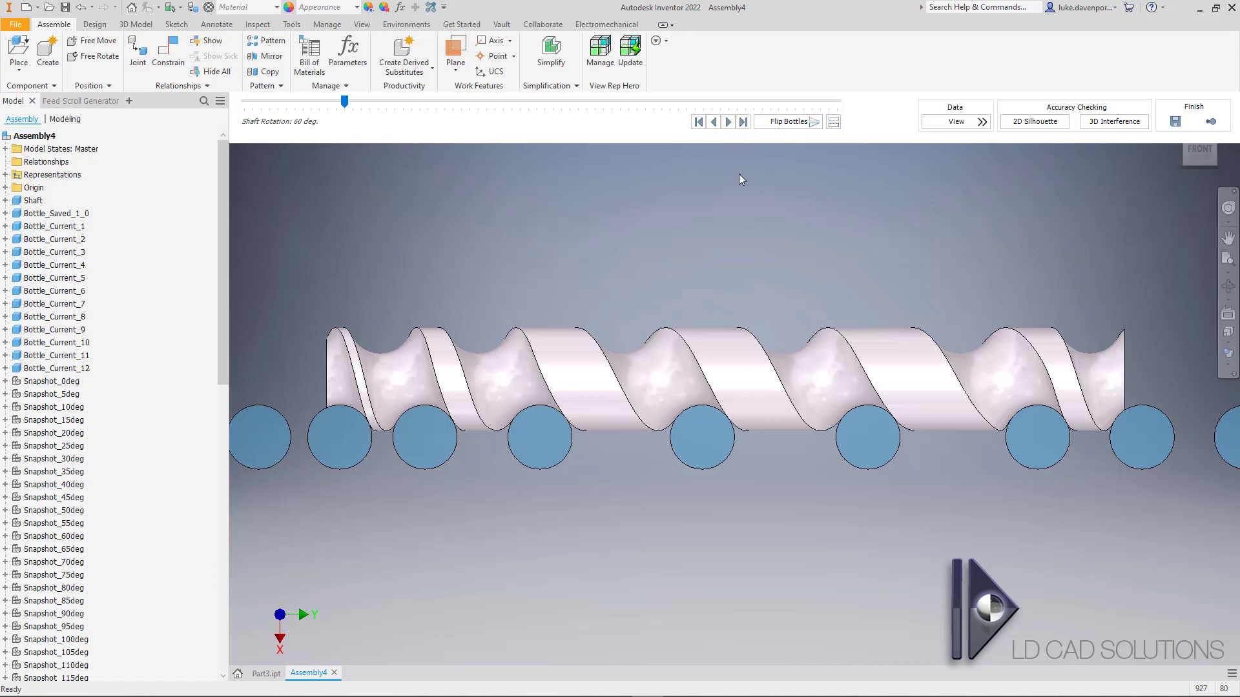
click(728, 122)
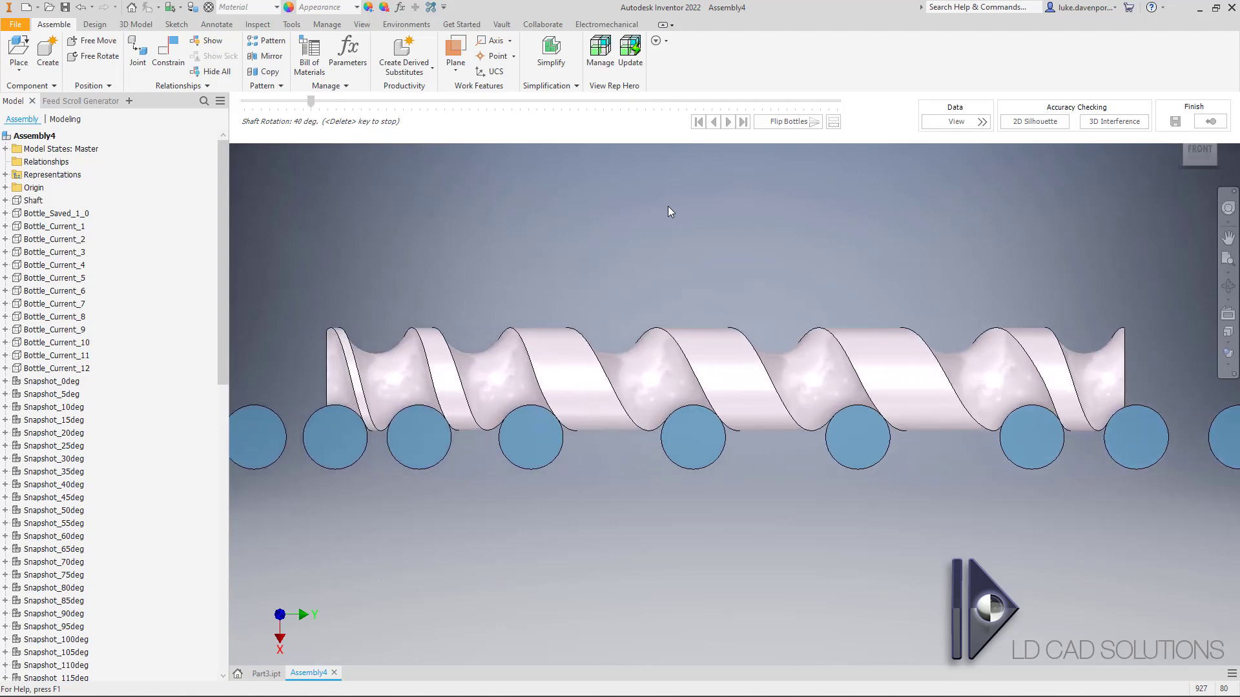
key(F6)
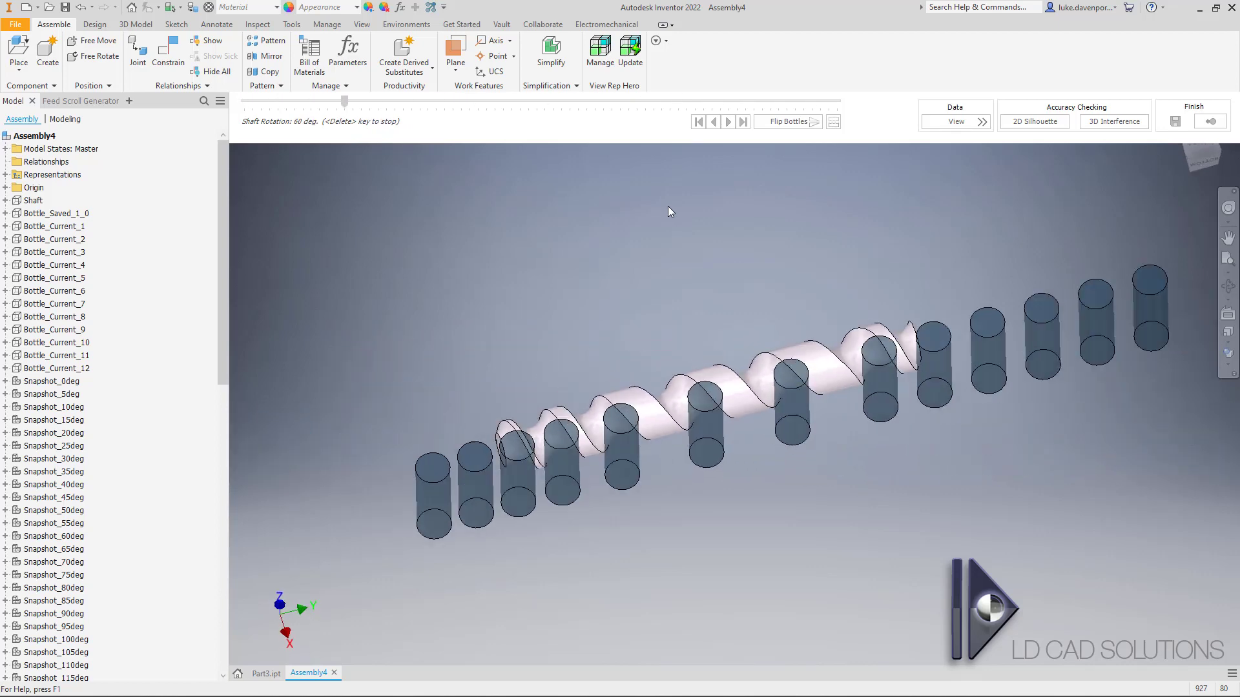